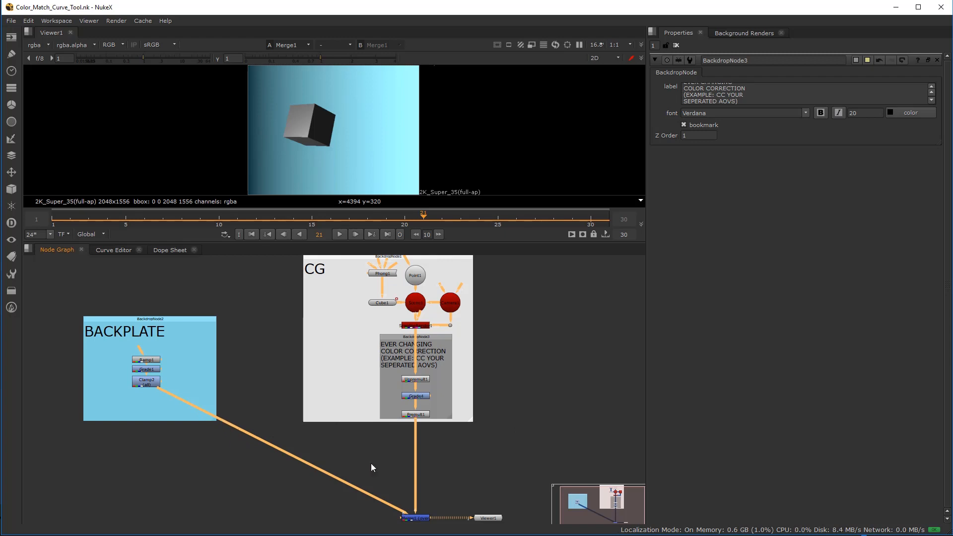
drag(397, 447, 440, 490)
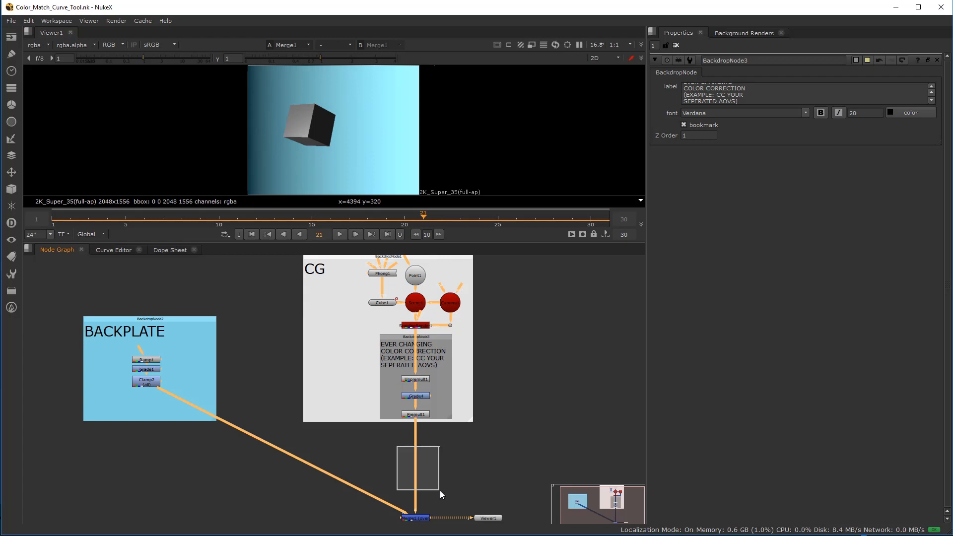
drag(440, 491, 440, 490)
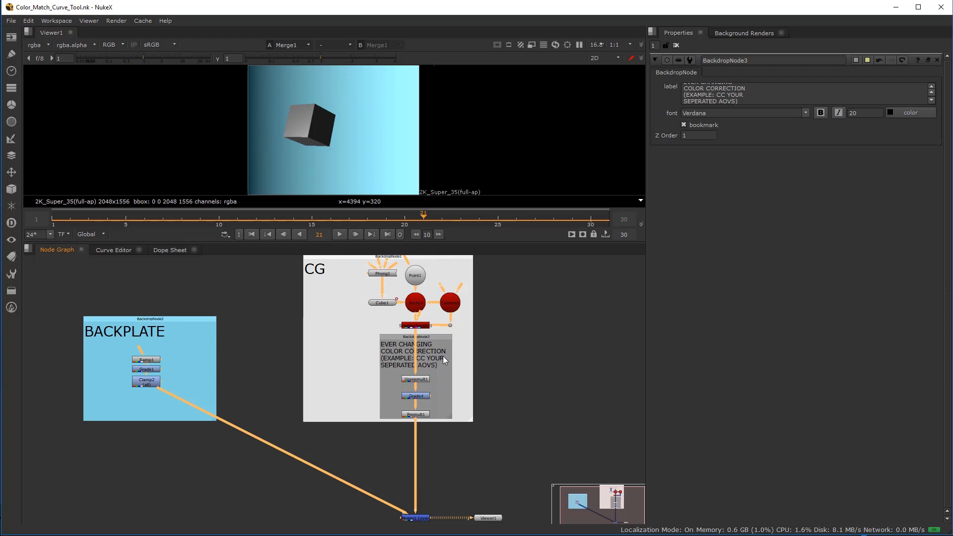
click(439, 339)
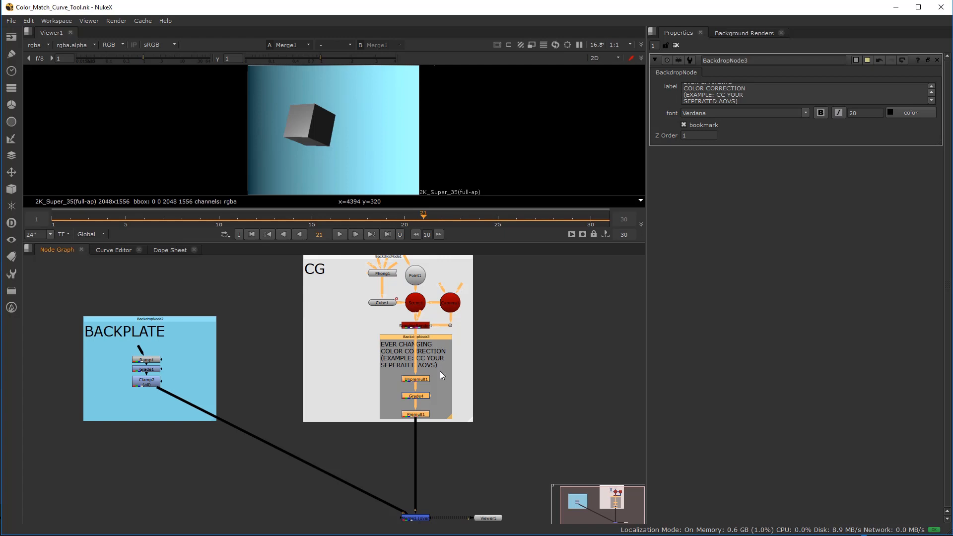
drag(410, 342, 410, 340)
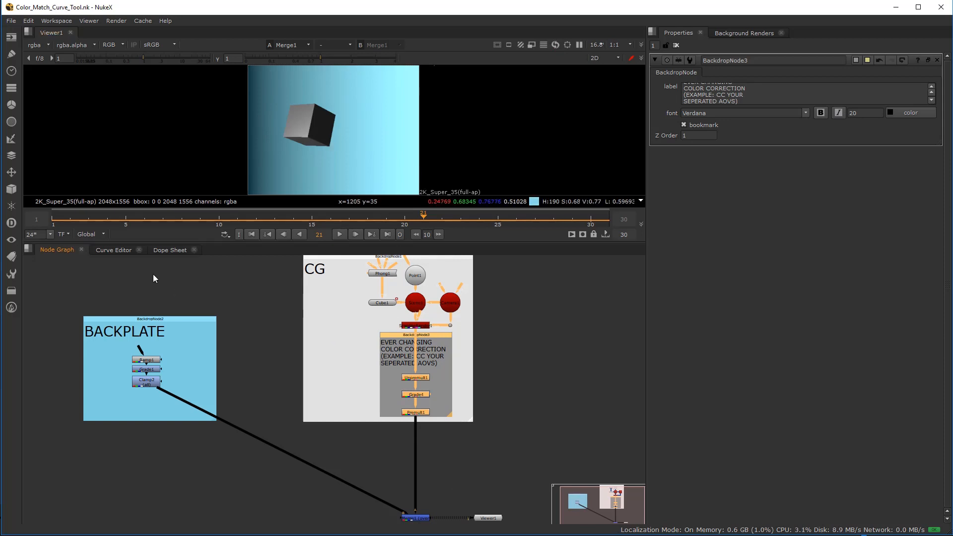
Step: Scrub back and forth through the timeline to examine the cube's motion and lighting over the backplate
drag(170, 211, 200, 219)
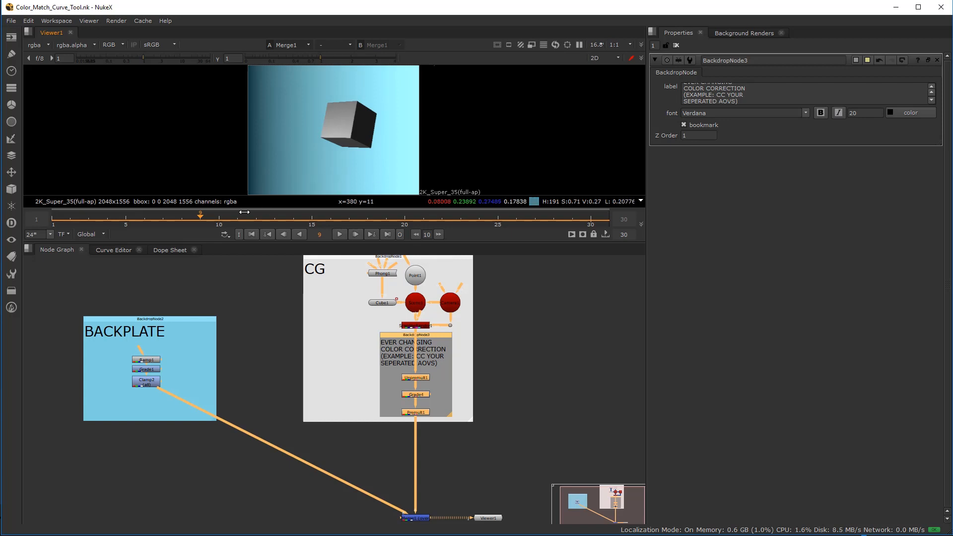
drag(214, 219, 312, 218)
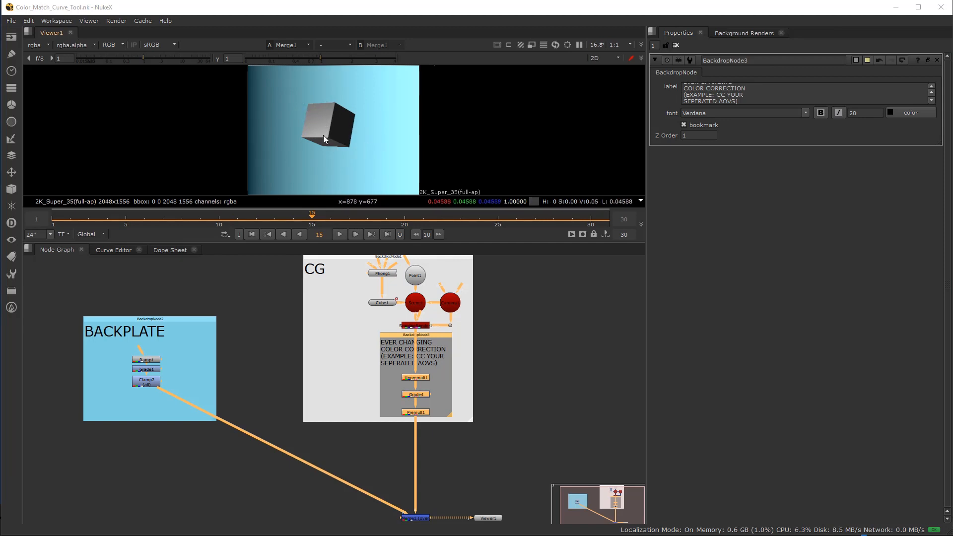
click(219, 219)
drag(141, 221, 326, 224)
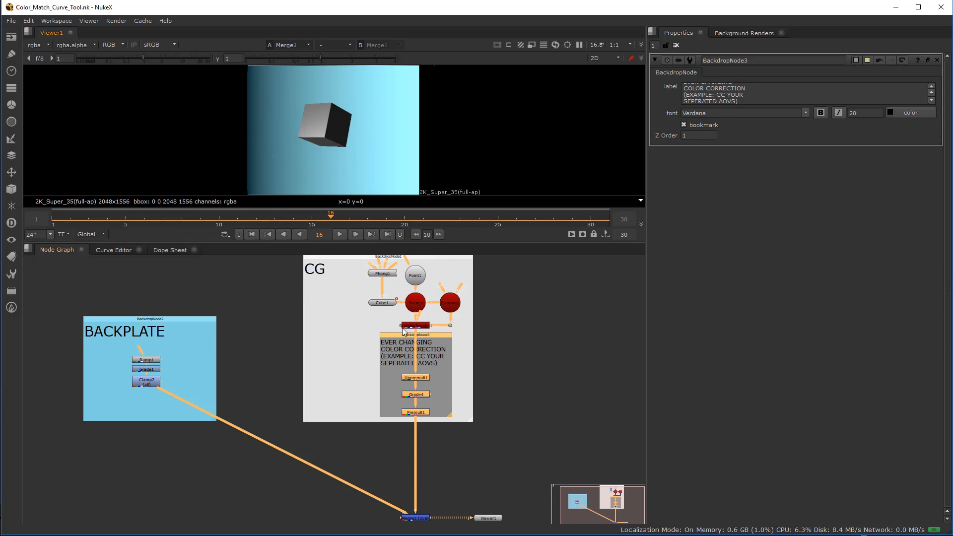
drag(290, 222, 257, 221)
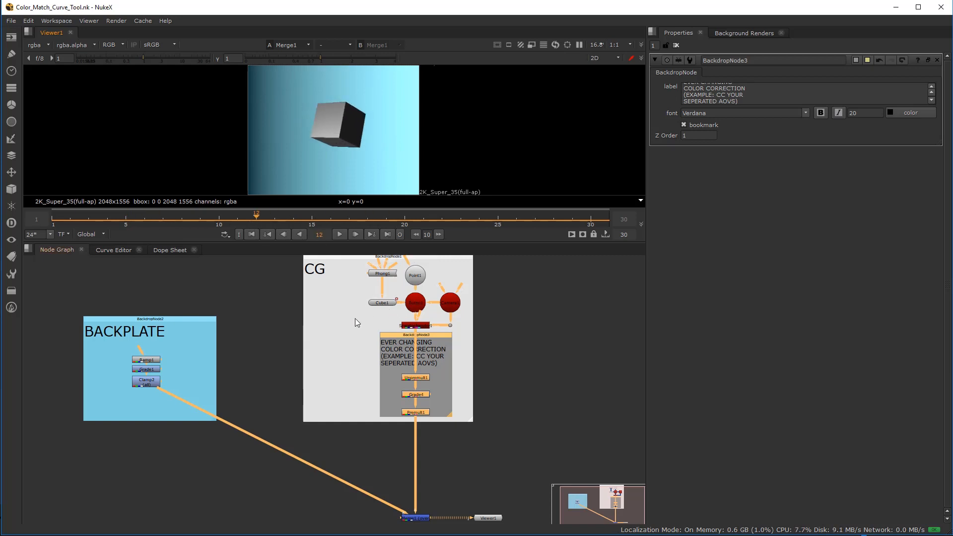
drag(256, 218, 182, 221)
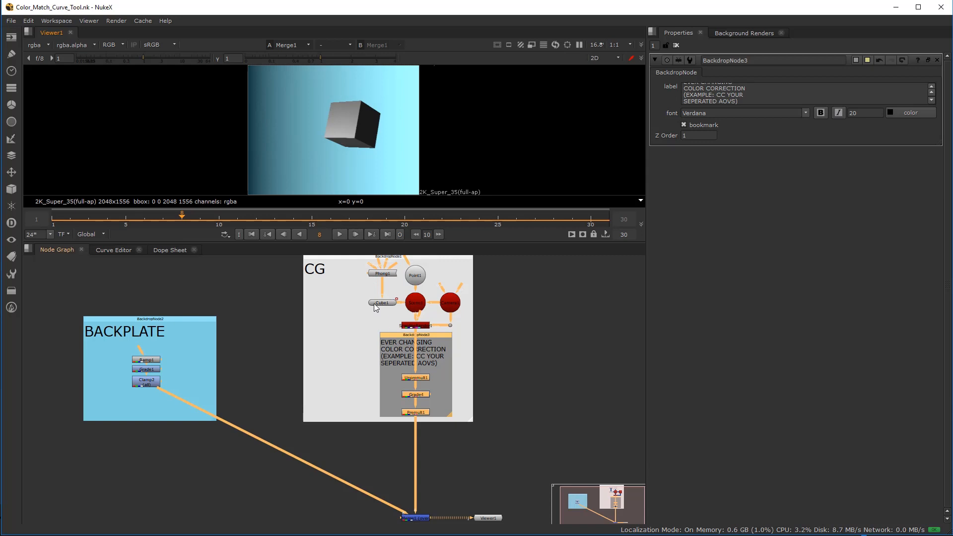
drag(141, 221, 386, 219)
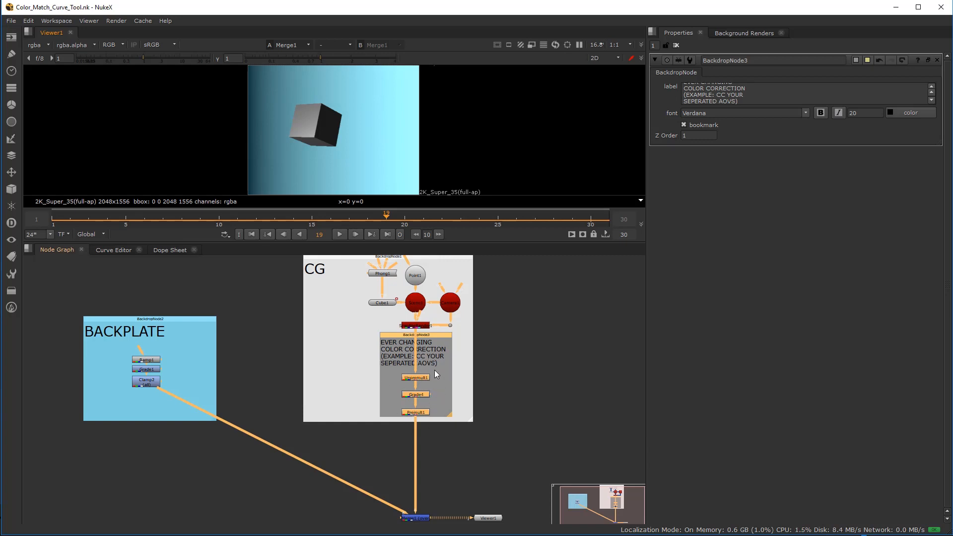
Step: Examine the node graph, covering the color correction nodes, the CG and backplate groups and the final merge
scroll(434, 370, up, 3)
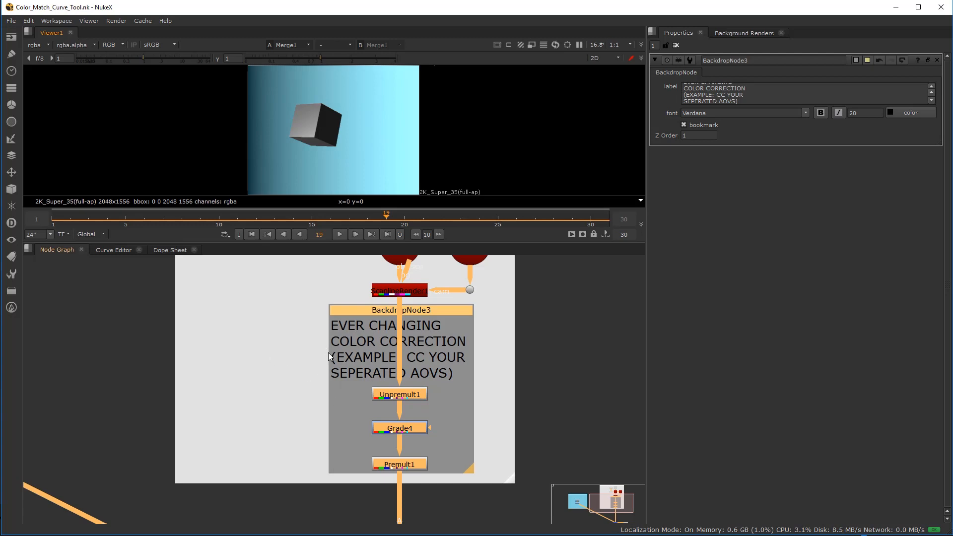
scroll(344, 402, down, 4)
middle_drag(348, 436, 359, 388)
scroll(395, 423, down, 1)
scroll(395, 423, up, 2)
drag(336, 398, 421, 475)
scroll(419, 469, down, 2)
drag(385, 434, 427, 476)
drag(392, 438, 422, 481)
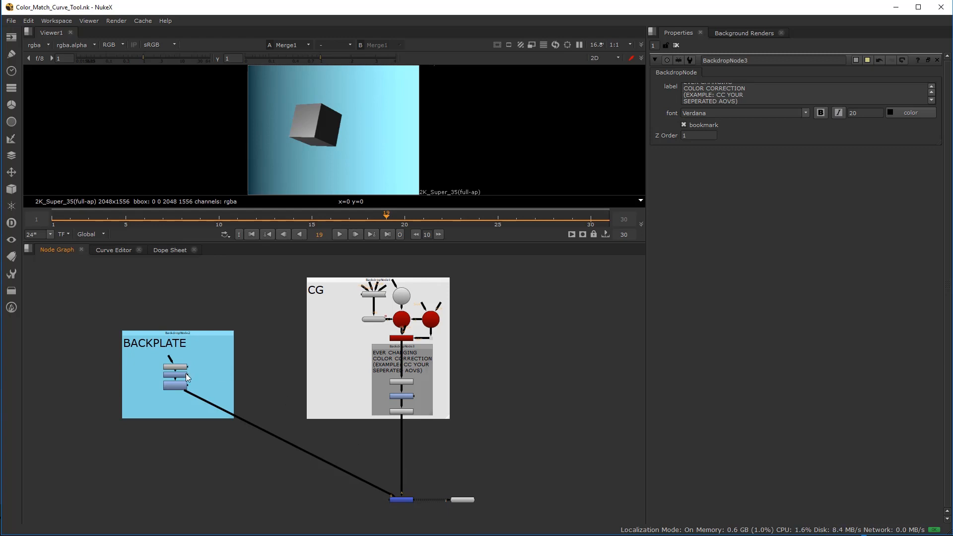
scroll(400, 388, up, 3)
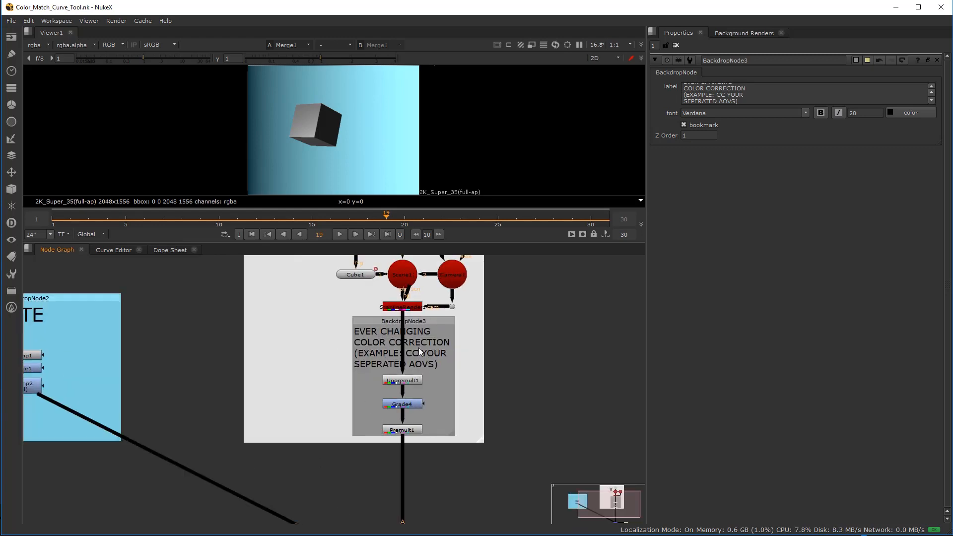
scroll(394, 412, down, 5)
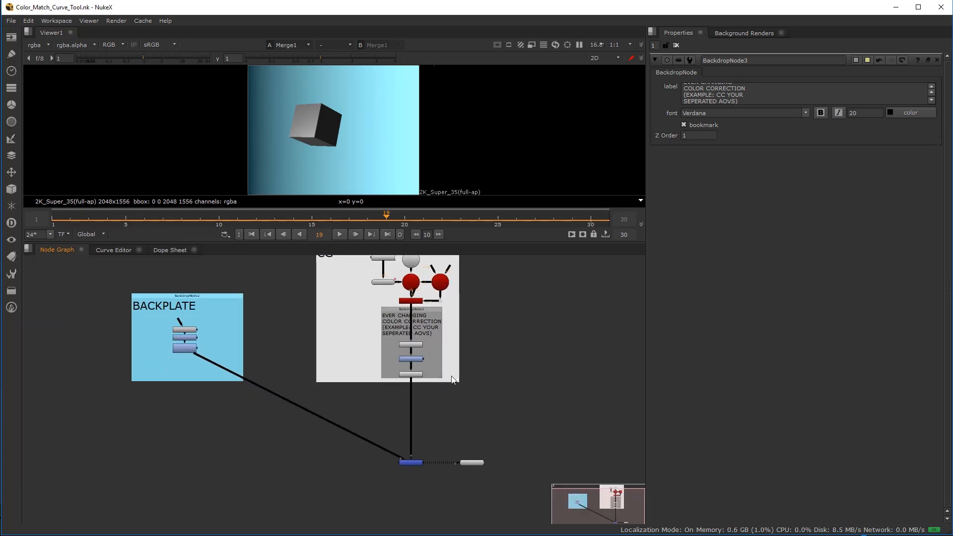
scroll(419, 360, up, 5)
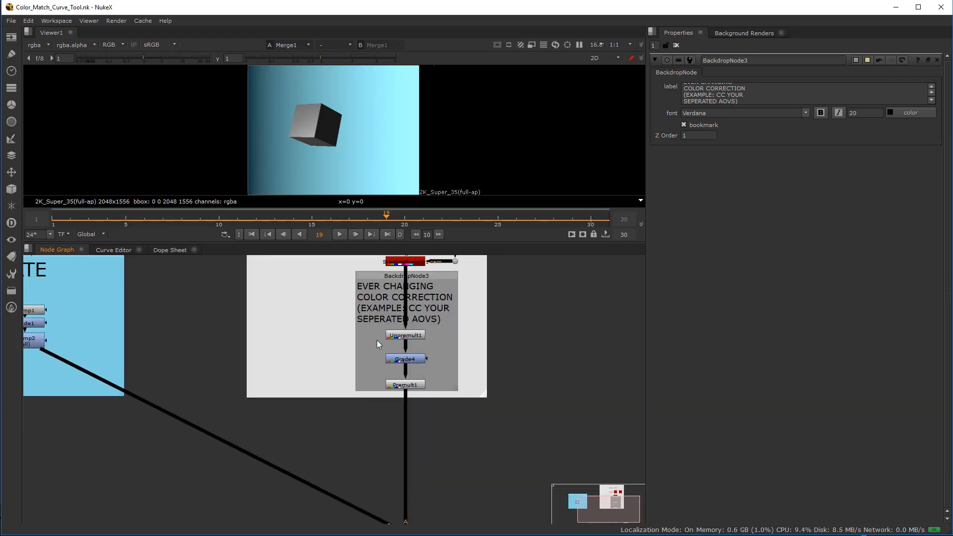
scroll(380, 416, down, 5)
scroll(379, 416, up, 4)
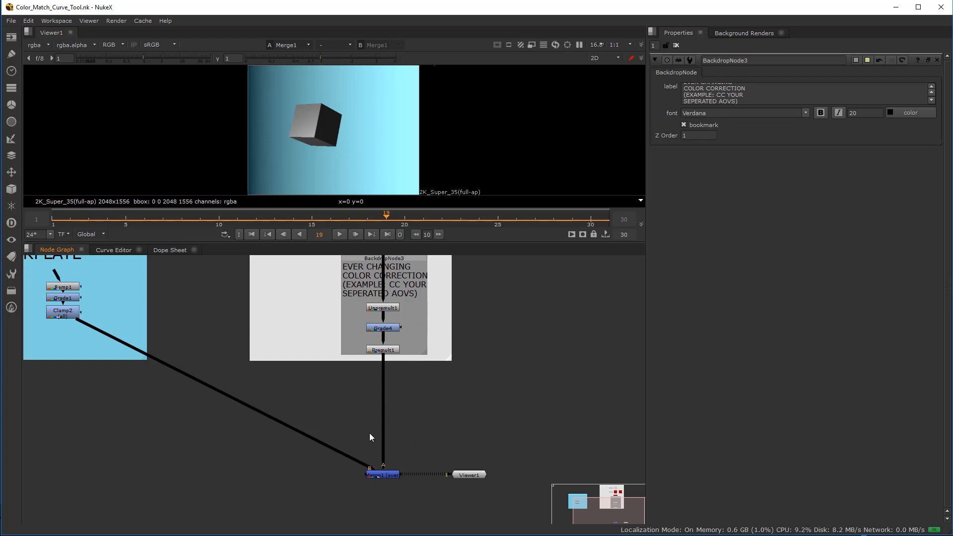
scroll(377, 395, down, 4)
middle_drag(288, 410, 318, 421)
scroll(313, 404, up, 1)
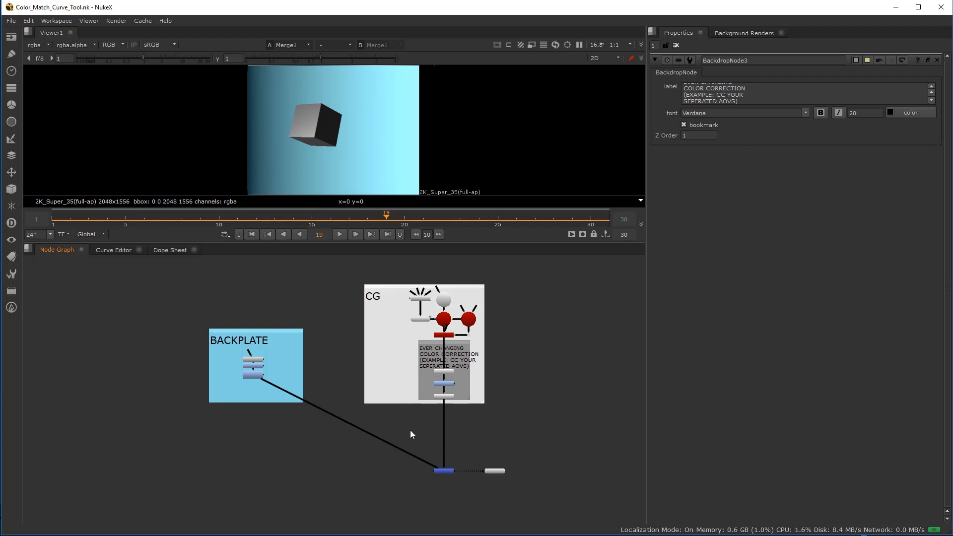
scroll(410, 430, up, 2)
middle_drag(410, 430, 406, 438)
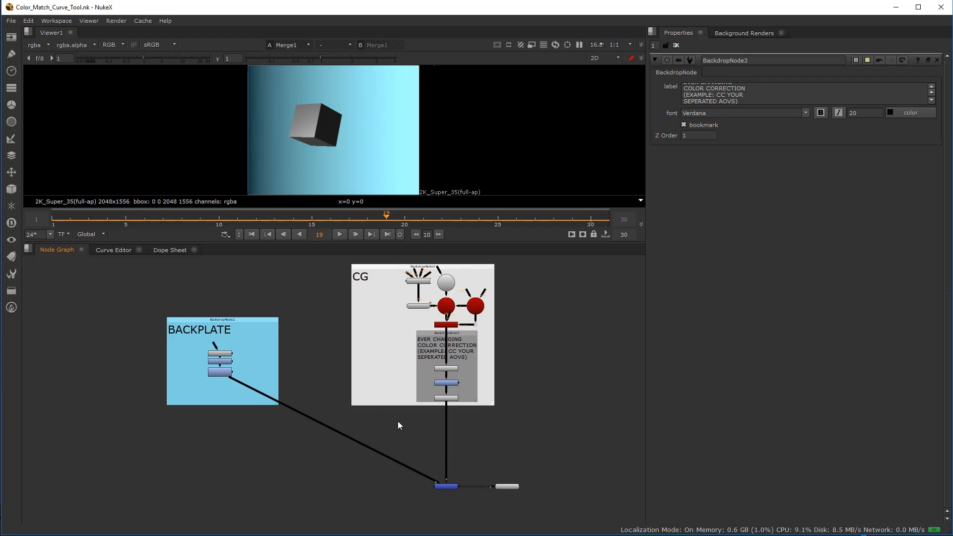
Step: Add a Grade node and insert it on the connection between Premult1 and the A input of Merge1 (over)
middle_drag(175, 417, 222, 415)
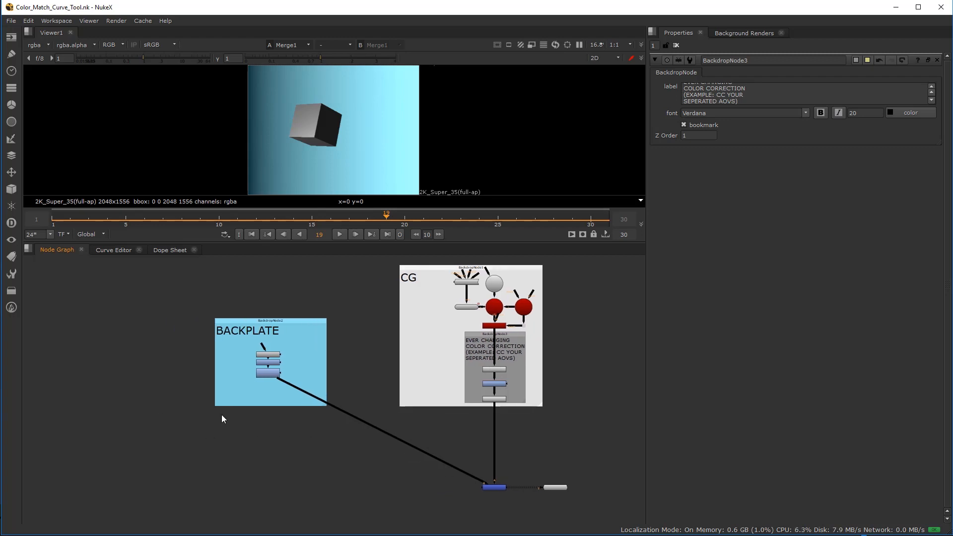
scroll(255, 397, up, 3)
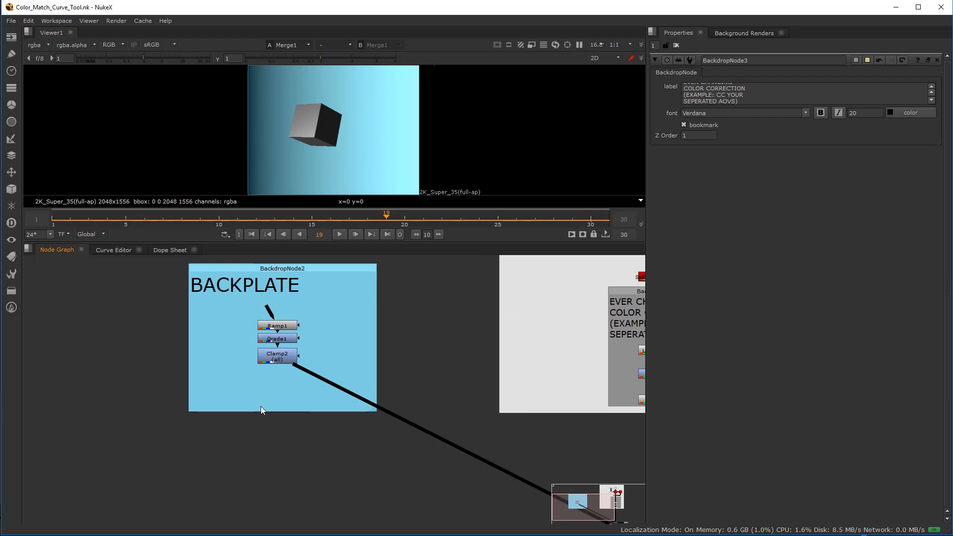
scroll(215, 401, down, 3)
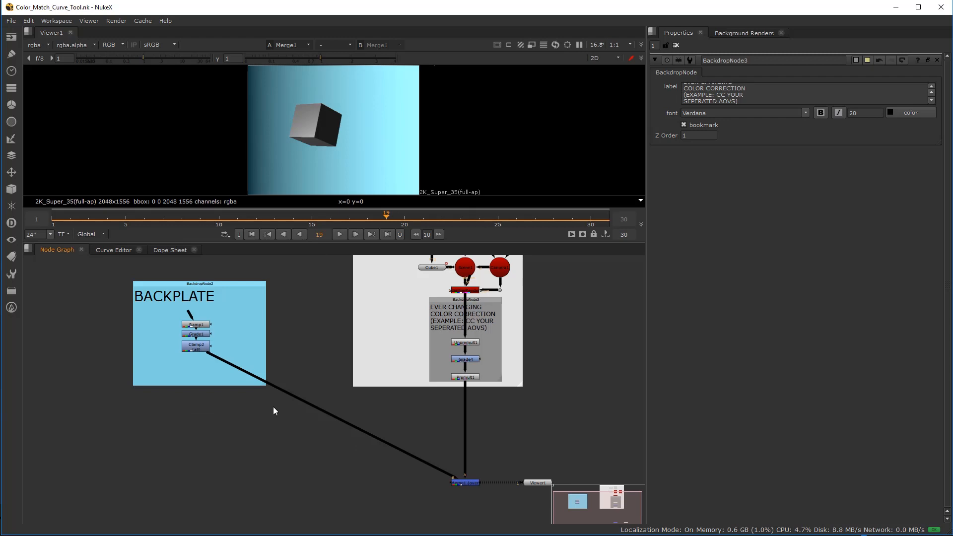
scroll(484, 380, up, 2)
middle_drag(454, 401, 414, 396)
scroll(351, 394, down, 2)
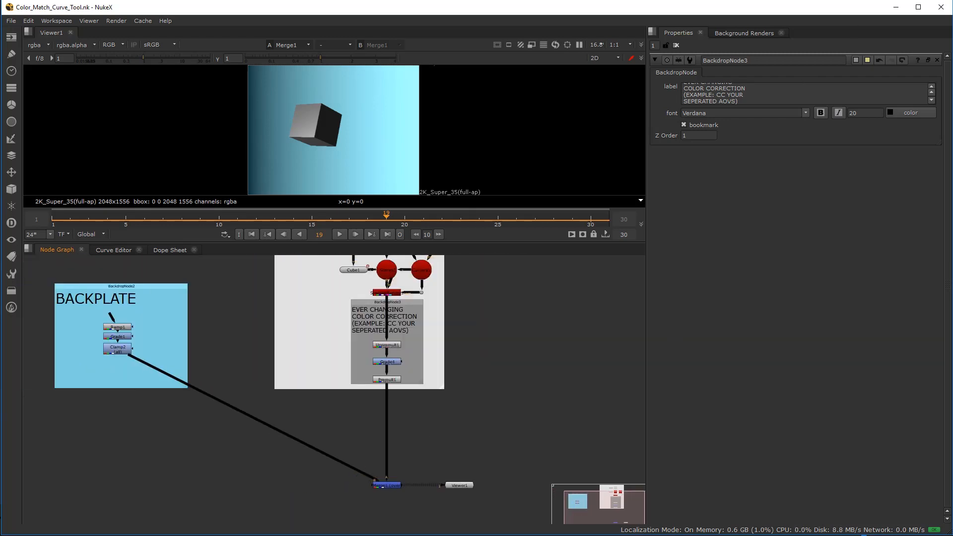
click(347, 417)
key(g)
scroll(347, 435, up, 3)
drag(346, 434, 411, 442)
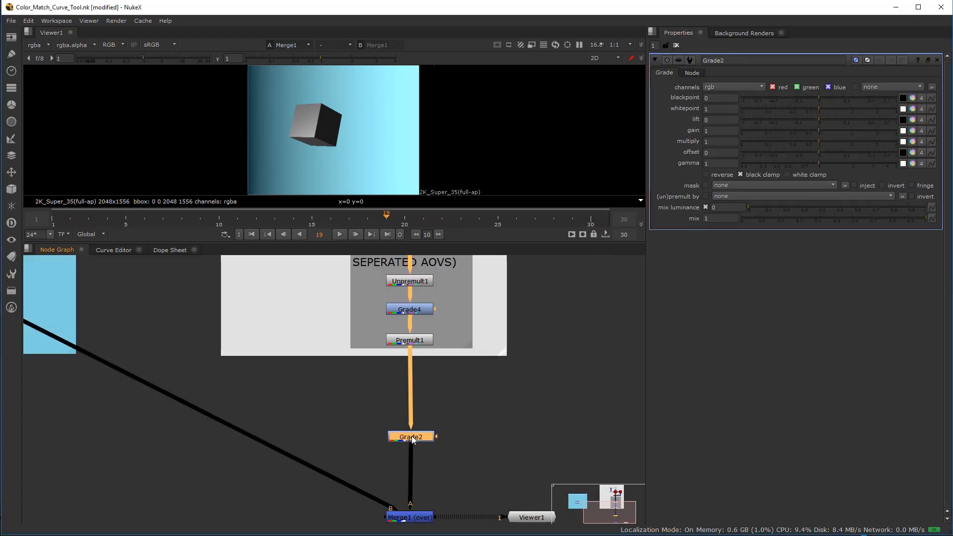
Step: Rename the new Grade node OVERALL_GRADE_MATCH
double_click(725, 61)
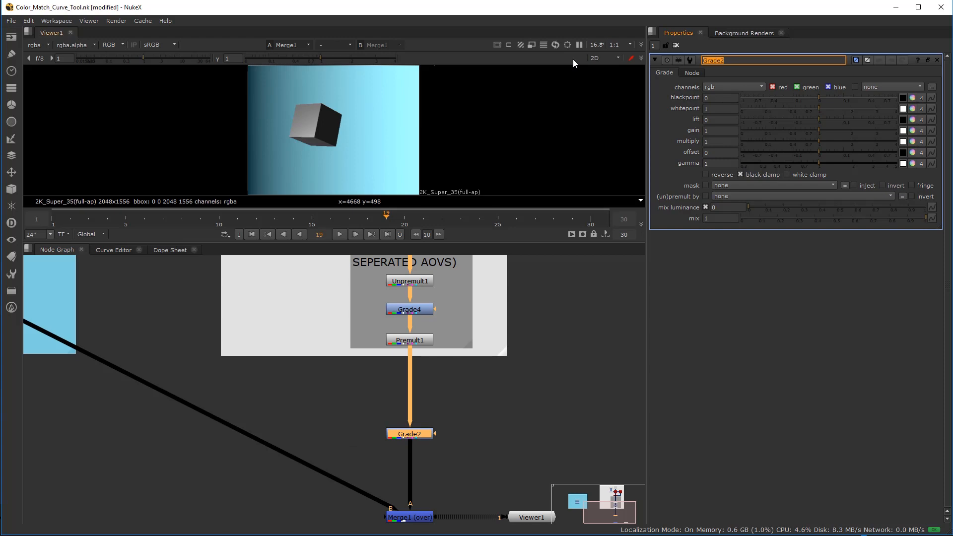
text(OVERALL_GRAD)
key(BackSpace)
key(BackSpace)
text(DE_MATCH)
key(Return)
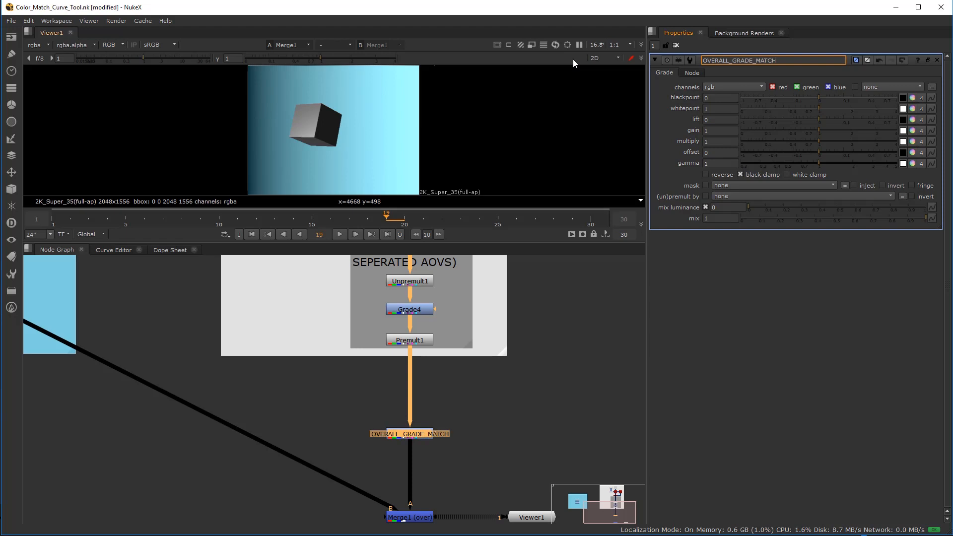
Step: Play back the composite to review the animated cube against the changing backplate
scroll(357, 129, down, 3)
scroll(241, 392, down, 3)
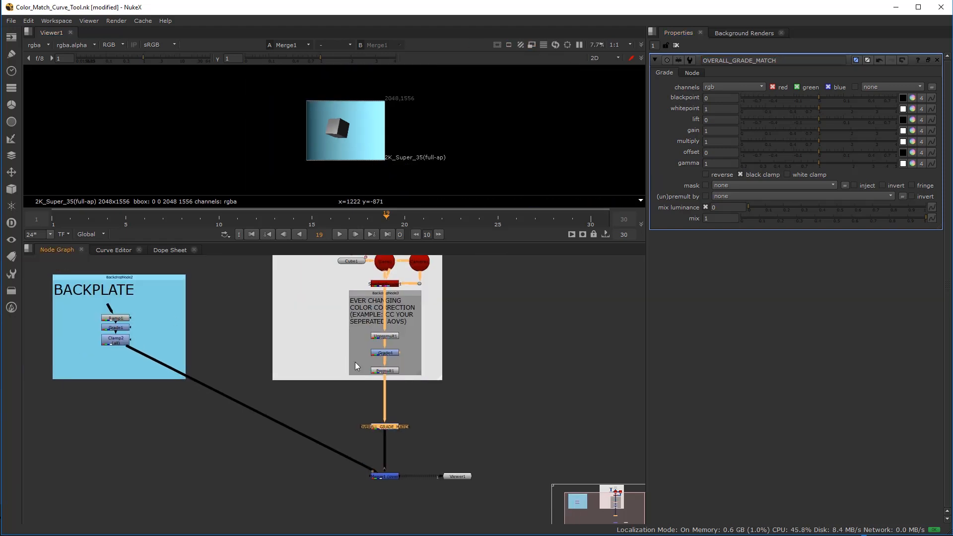
key(l)
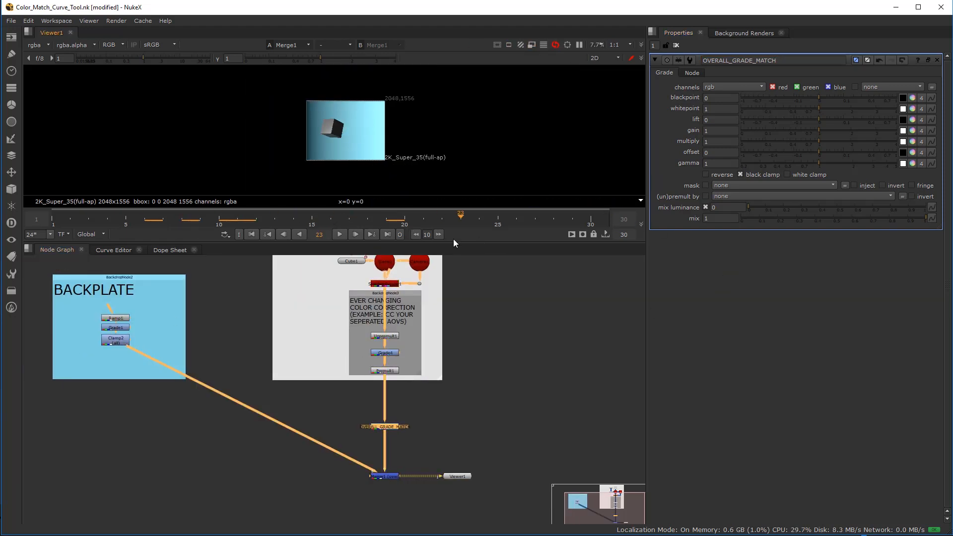
scroll(320, 133, up, 3)
scroll(348, 141, down, 1)
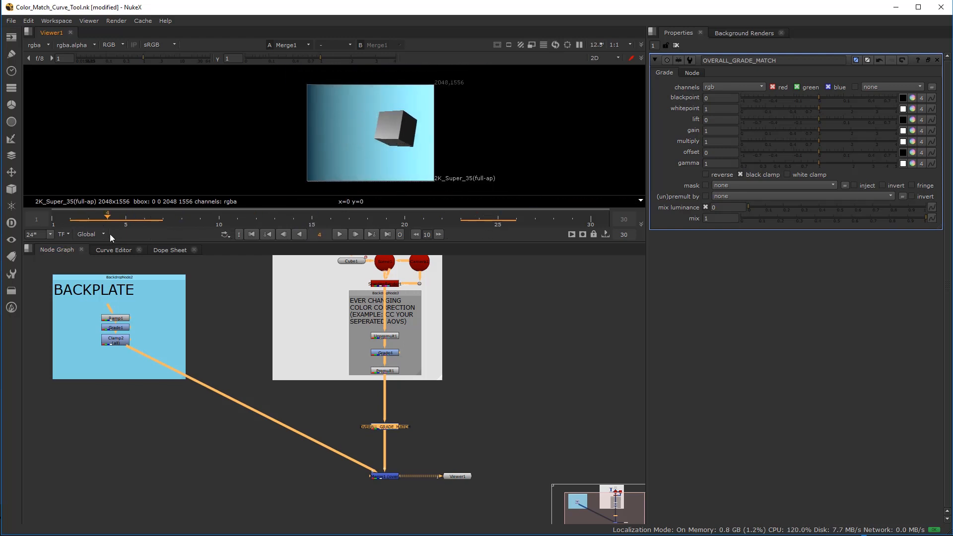
click(341, 233)
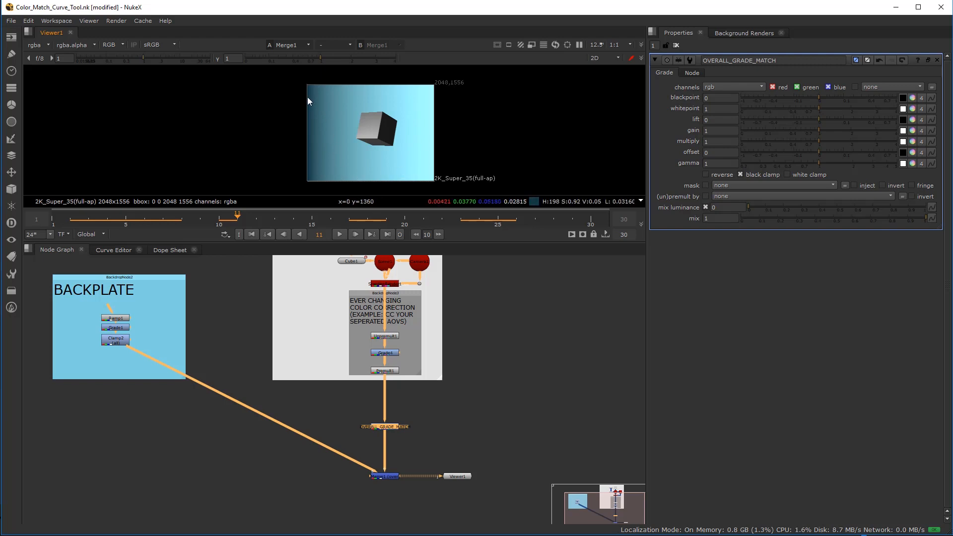
Step: Add a FrameHold node, connect its input to the backplate's Clamp2 node and place it between the two branches
click(178, 417)
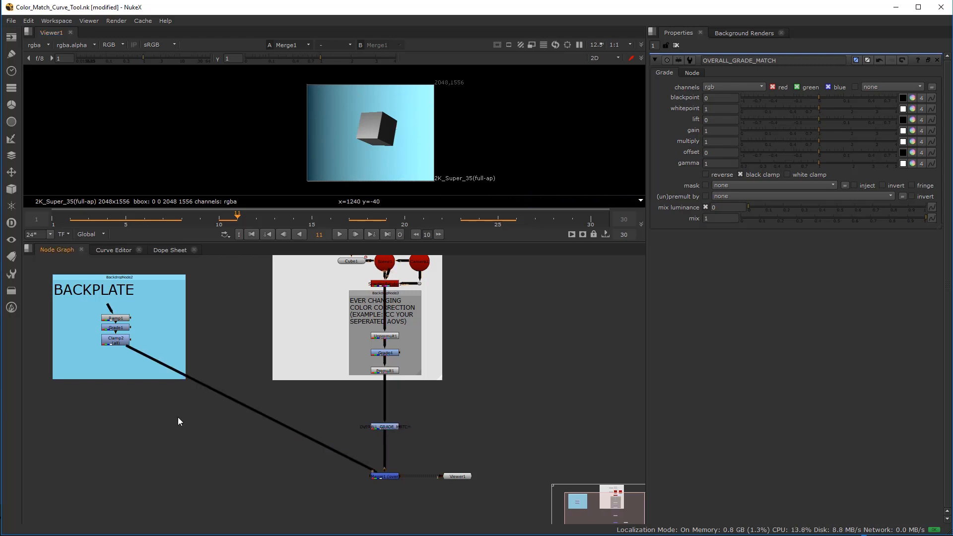
key(Tab)
text(fr)
click(163, 432)
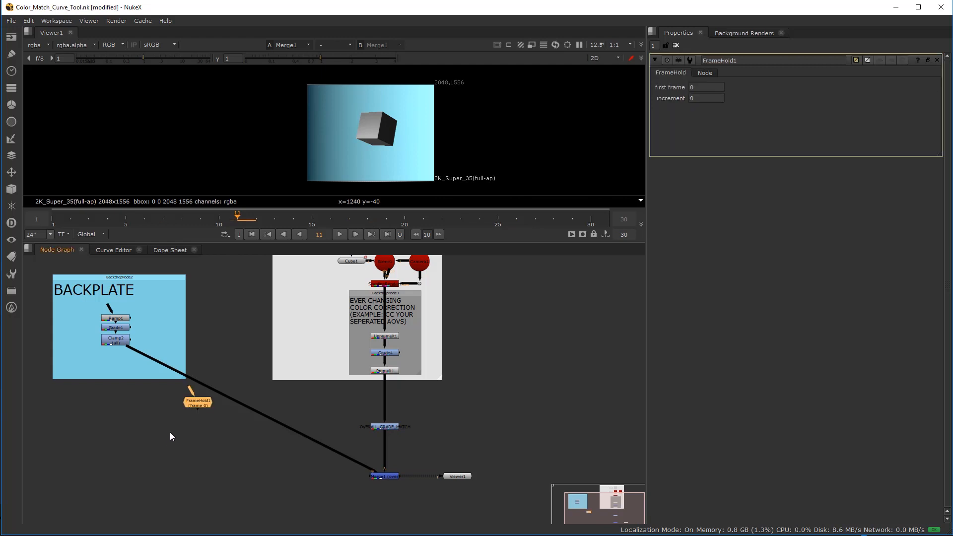
scroll(206, 406, up, 2)
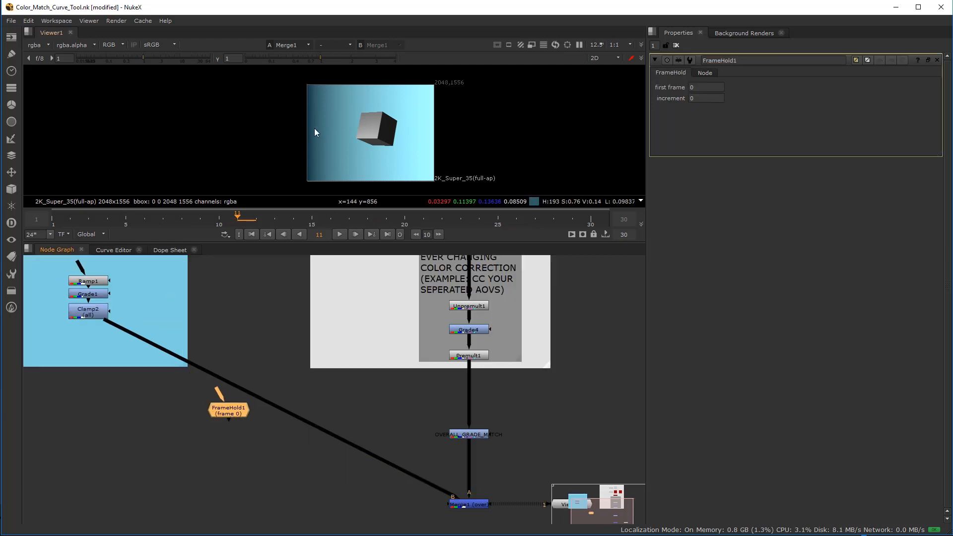
drag(218, 394, 91, 314)
drag(224, 412, 365, 419)
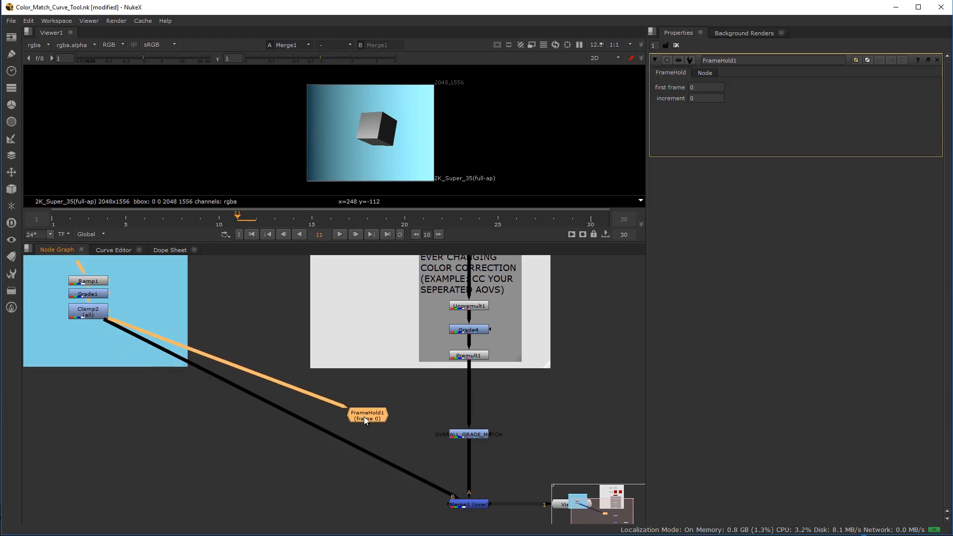
Step: Set the FrameHold's first frame to 1 and shift the node slightly closer to the backplate
click(706, 87)
text(1)
key(Tab)
drag(369, 410, 343, 404)
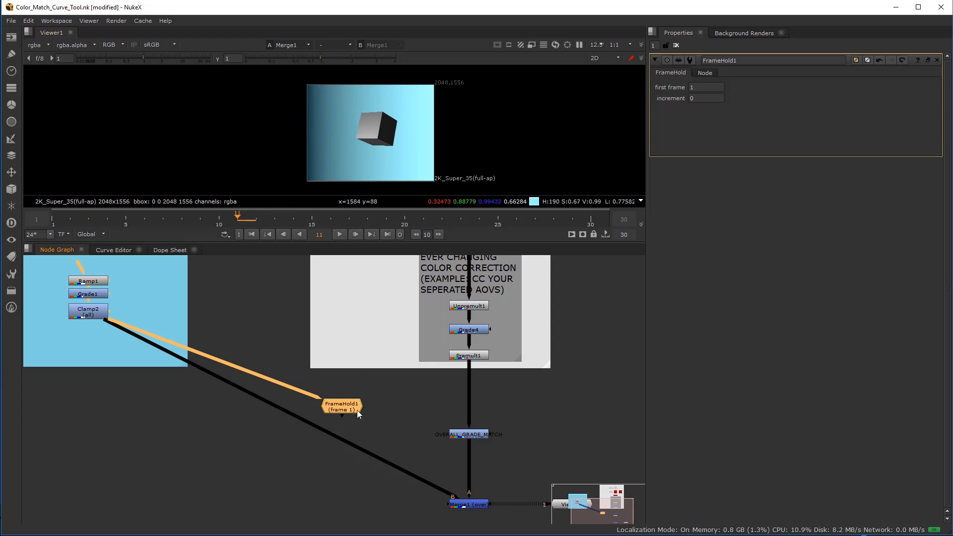
middle_drag(351, 424, 322, 391)
scroll(321, 391, up, 3)
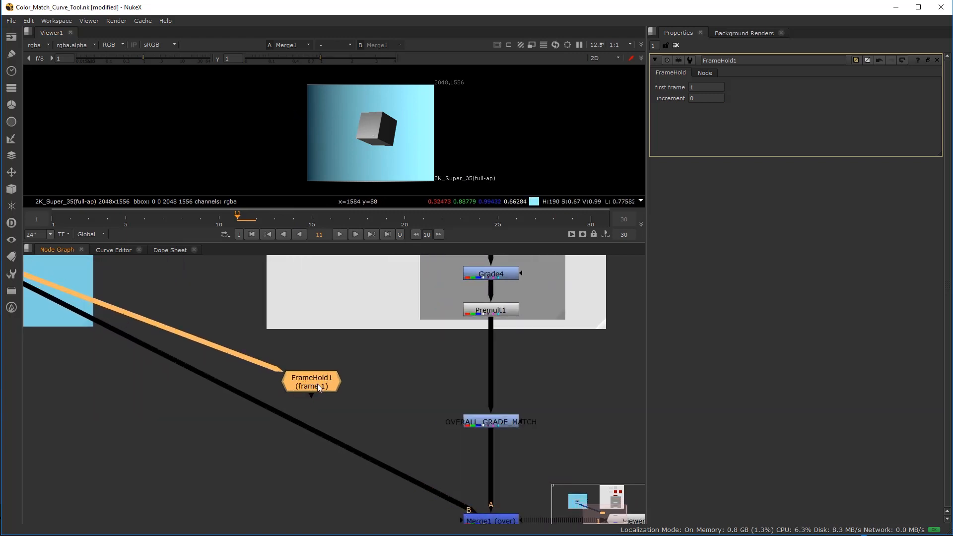
Step: Add a Crop node directly beneath FrameHold1
drag(324, 384, 323, 383)
click(374, 397)
key(Tab)
text(c)
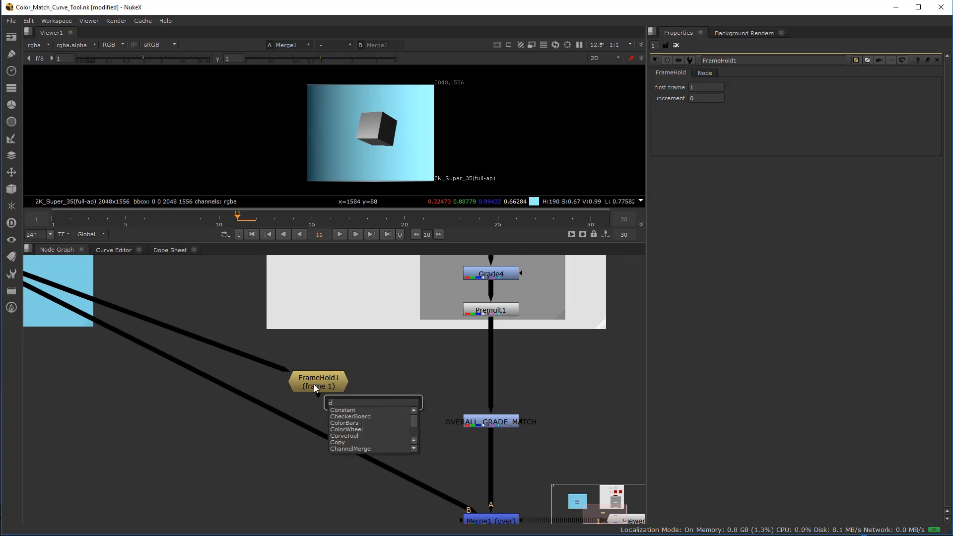
key(BackSpace)
drag(314, 389, 315, 375)
key(Tab)
text(c)
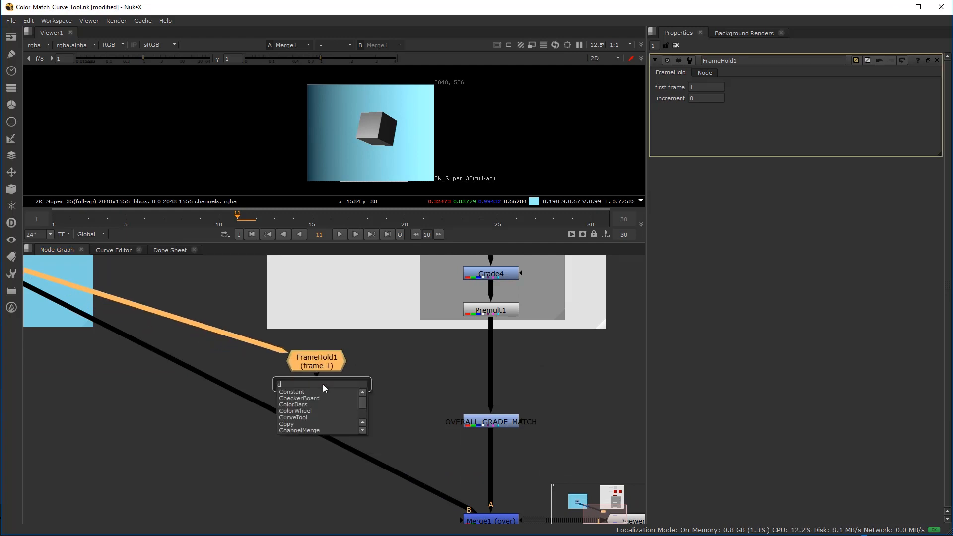
text(r)
click(294, 397)
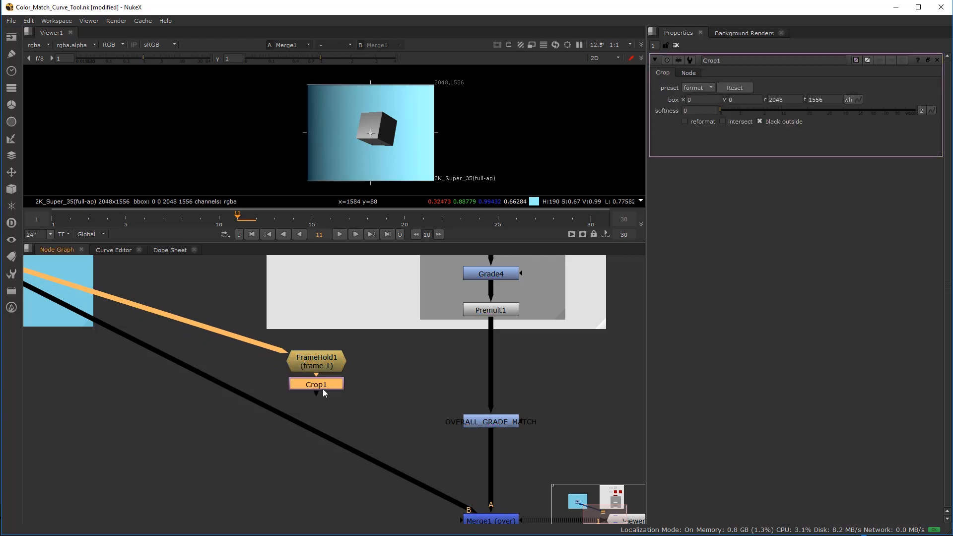
Step: Shrink the crop box to a tiny square at the plate's dark left edge, about x 0.8, y 356, r 7.3, t 361.5
scroll(439, 80, up, 1)
drag(432, 79, 298, 109)
scroll(293, 163, up, 2)
scroll(300, 174, up, 6)
middle_drag(300, 172, 300, 123)
scroll(301, 124, up, 2)
drag(326, 110, 309, 115)
drag(278, 142, 283, 142)
drag(341, 86, 295, 115)
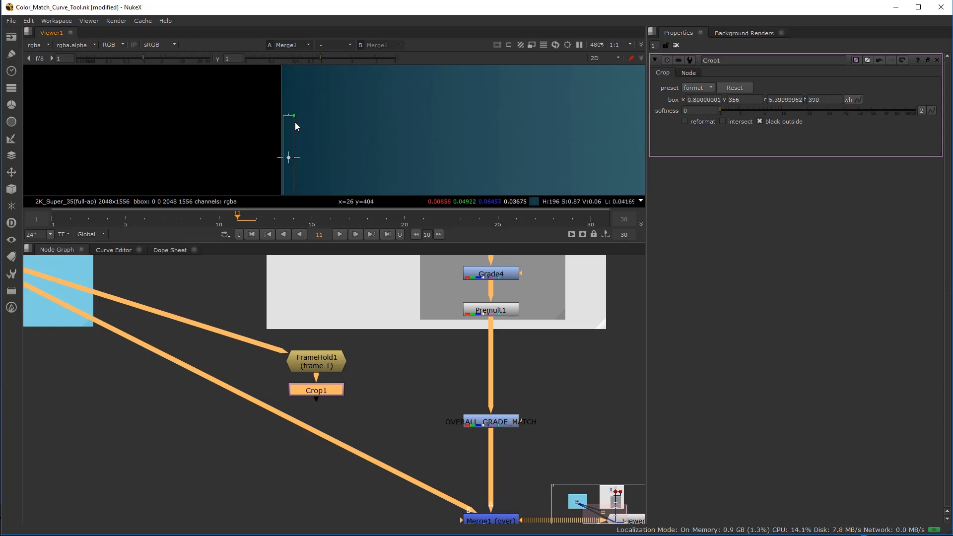
middle_drag(306, 172, 308, 119)
drag(303, 107, 302, 122)
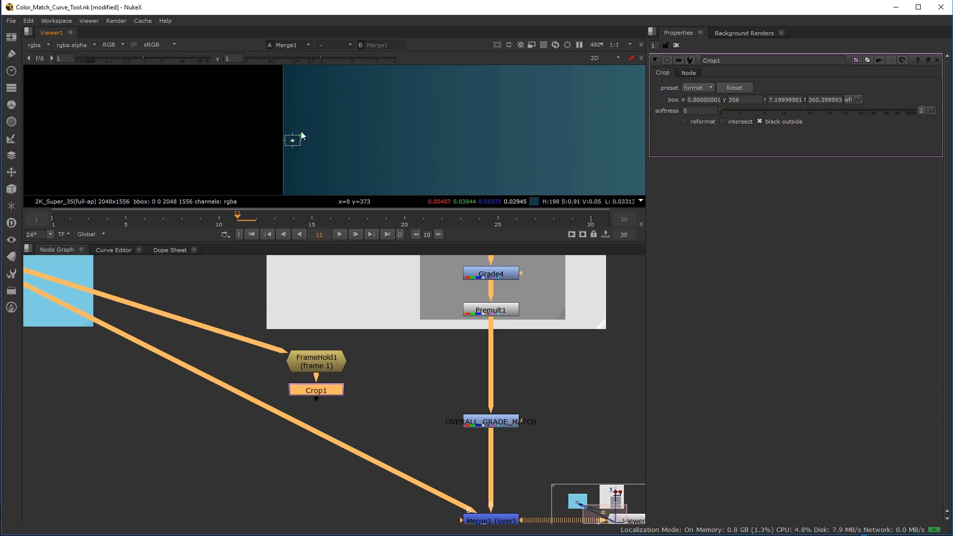
scroll(305, 146, up, 2)
drag(299, 127, 300, 126)
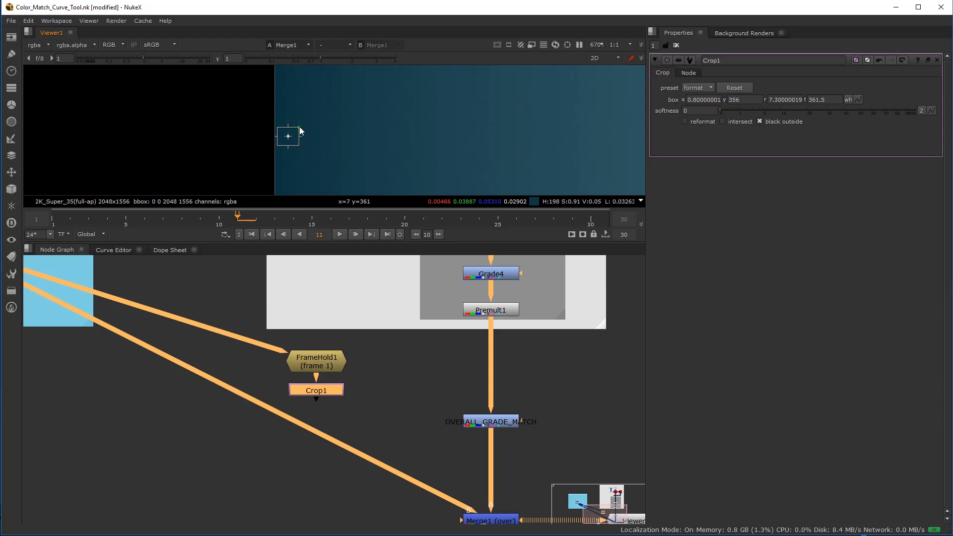
scroll(314, 380, down, 2)
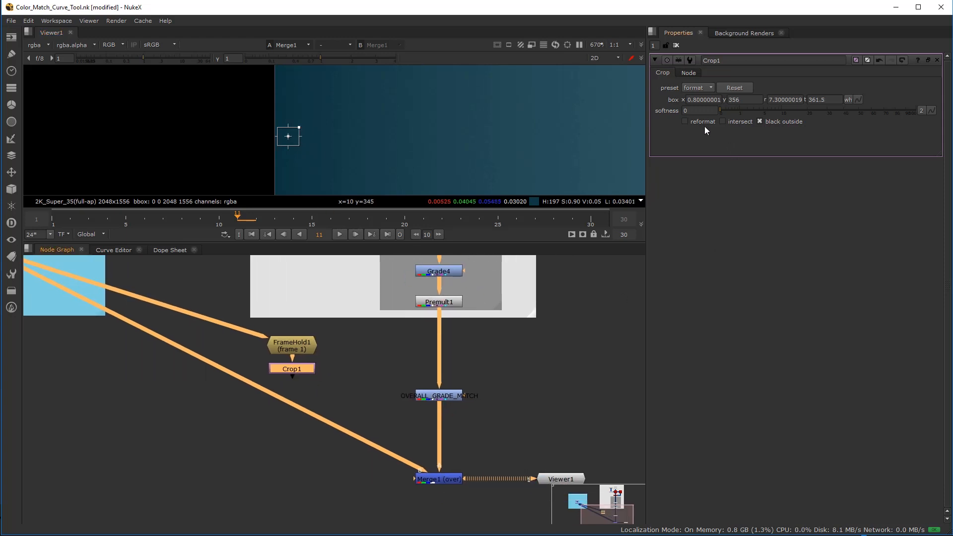
Step: Enable reformat on Crop1 and view the node's cropped output
click(685, 121)
key(1)
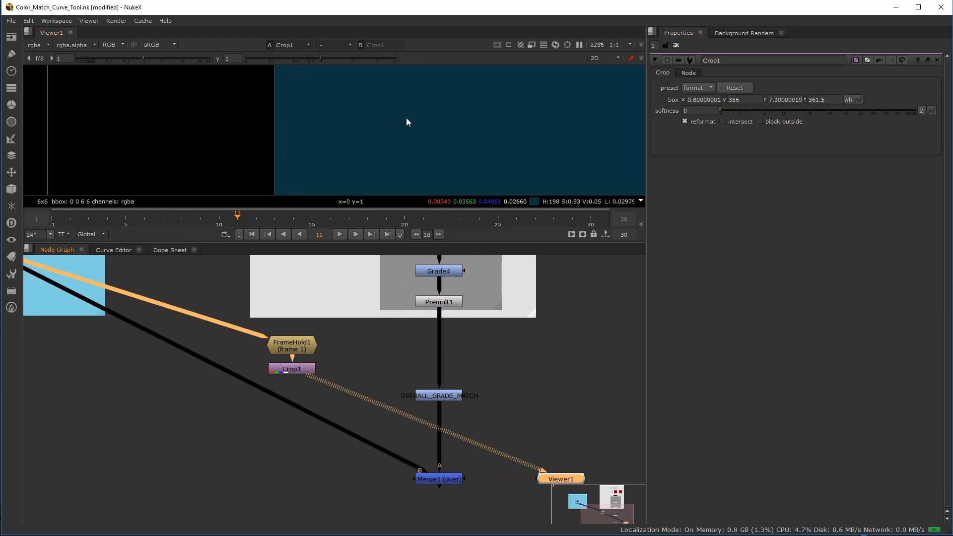
scroll(412, 120, down, 18)
middle_drag(428, 134, 369, 151)
scroll(370, 149, down, 1)
scroll(370, 149, up, 1)
click(303, 368)
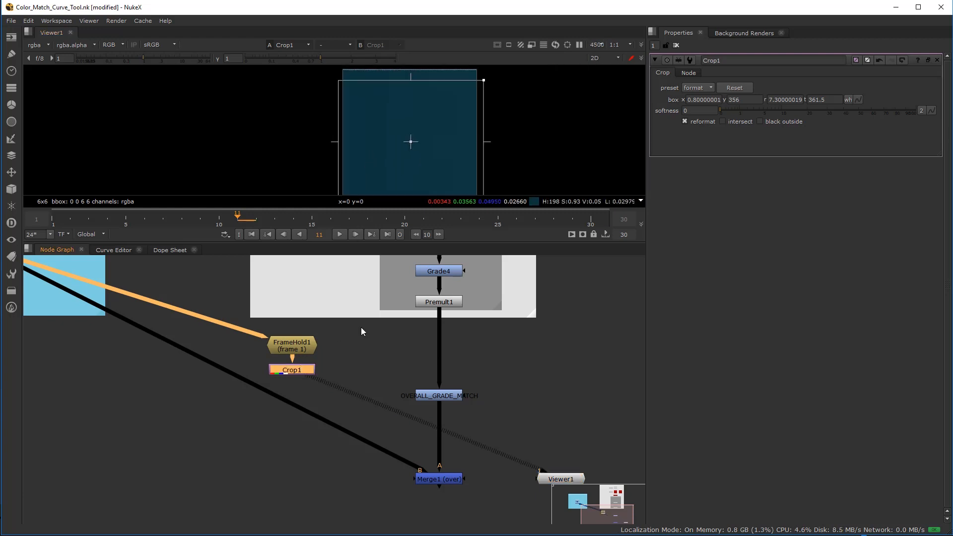
click(302, 347)
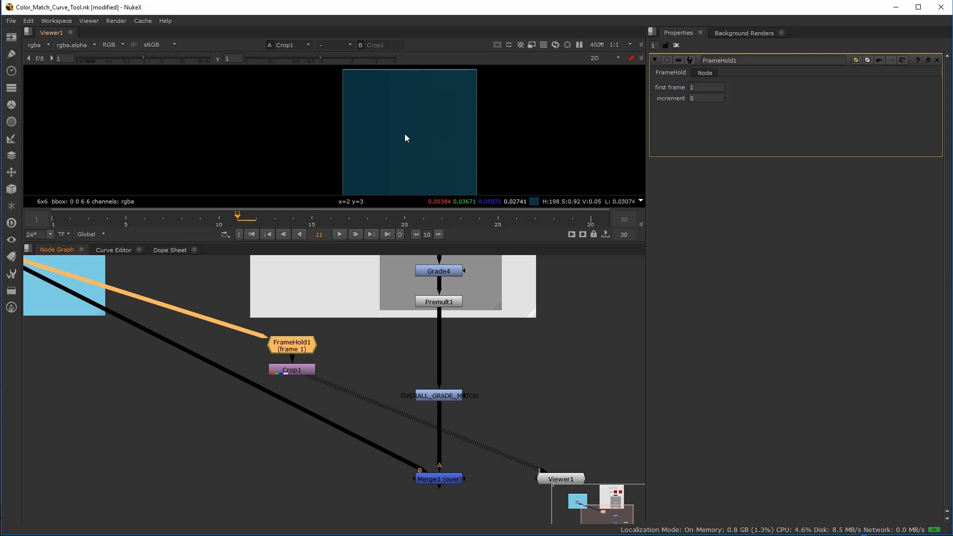
scroll(361, 128, down, 2)
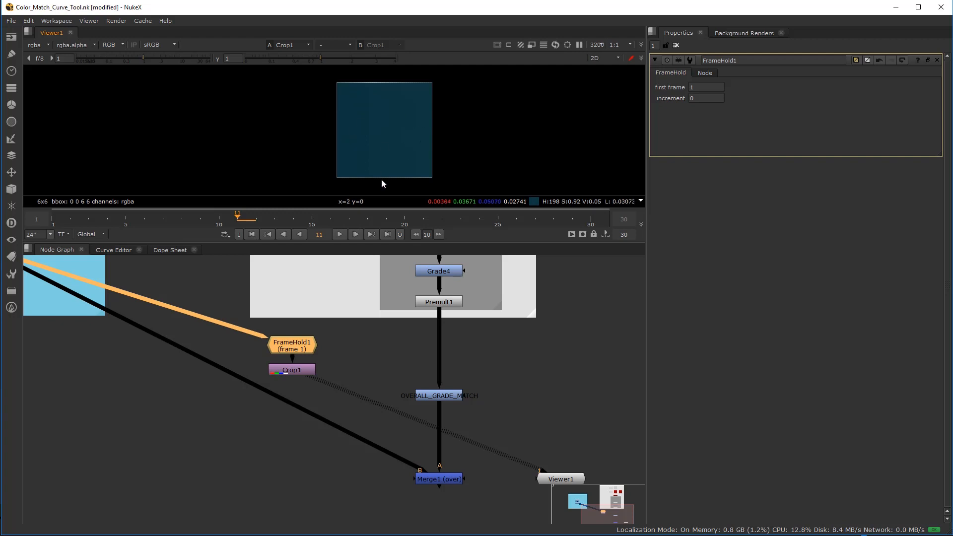
Step: Add a CurveTool node and attach it directly beneath Crop1
scroll(288, 371, up, 3)
drag(288, 372, 287, 363)
key(Tab)
text(cr)
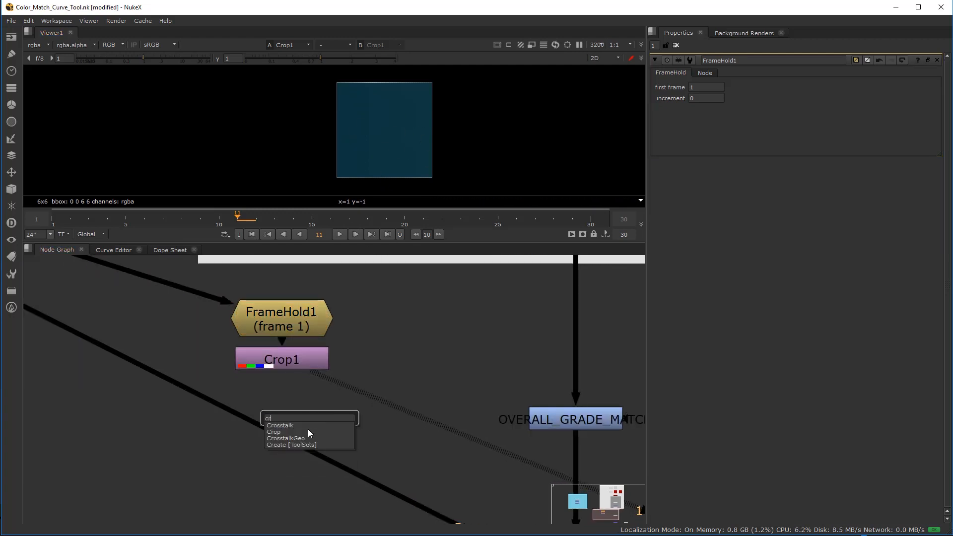
key(BackSpace)
text(u)
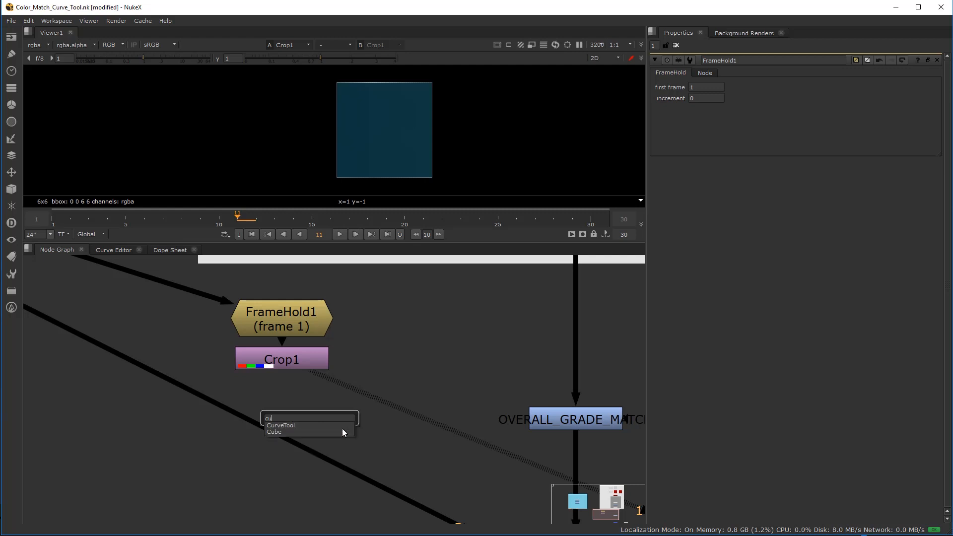
click(300, 428)
drag(310, 421, 276, 397)
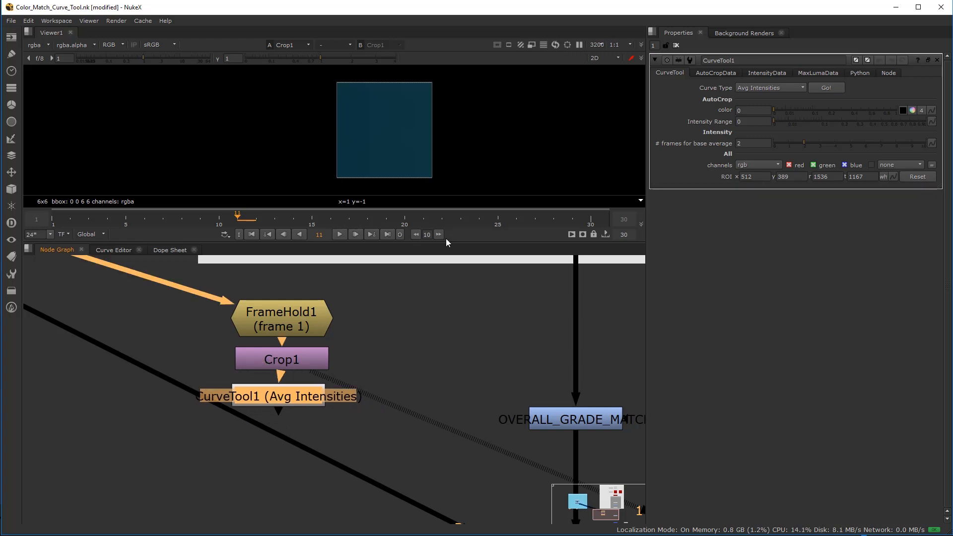
Step: Run the CurveTool's Avg Intensities analysis on a single frame
click(795, 92)
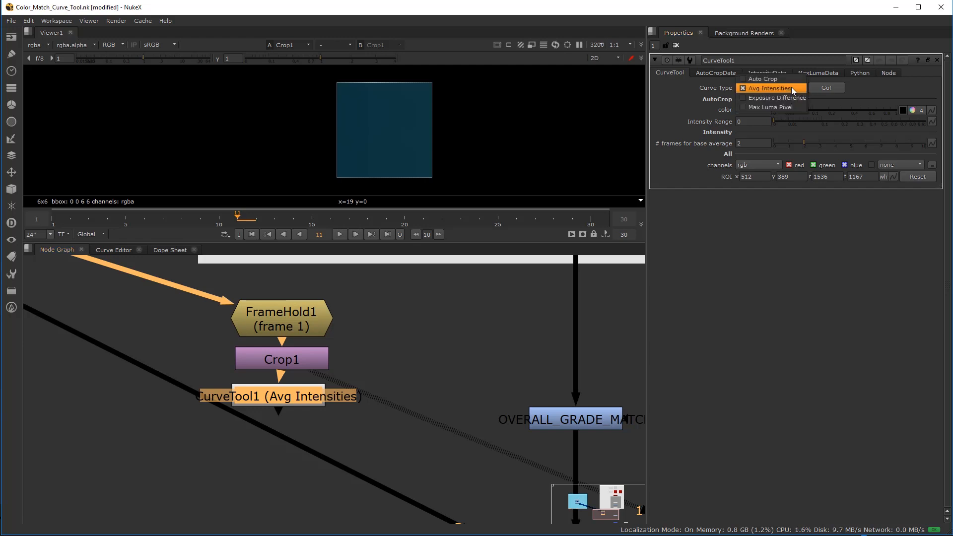
click(829, 87)
click(826, 88)
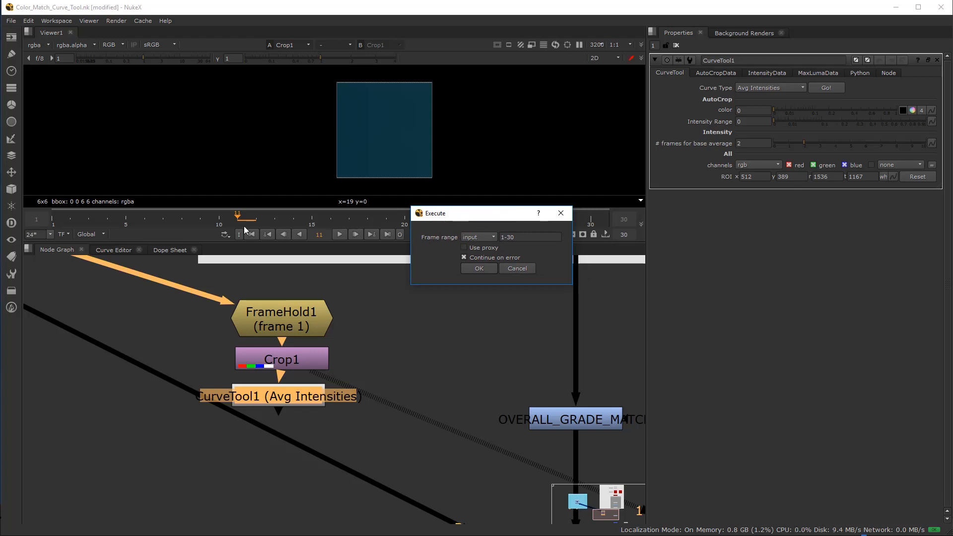
drag(469, 211, 433, 260)
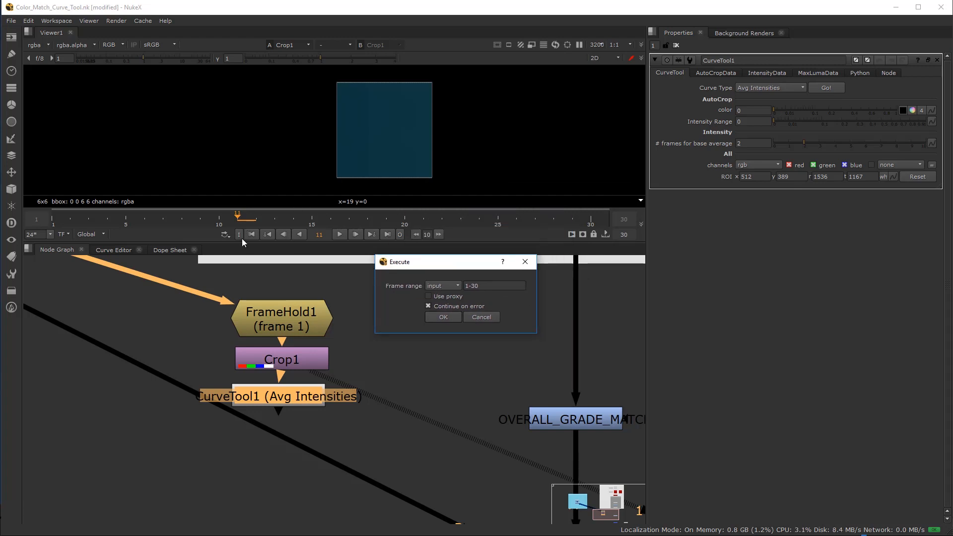
click(475, 286)
text(3)
click(444, 316)
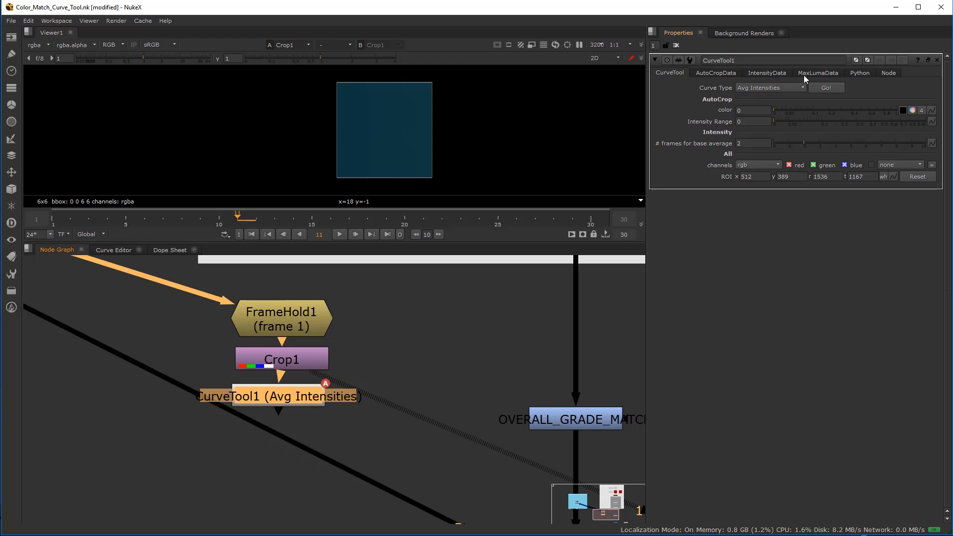
Step: Check the CurveTool's intensity data while scrubbing the timeline, ending on frame 12
click(819, 73)
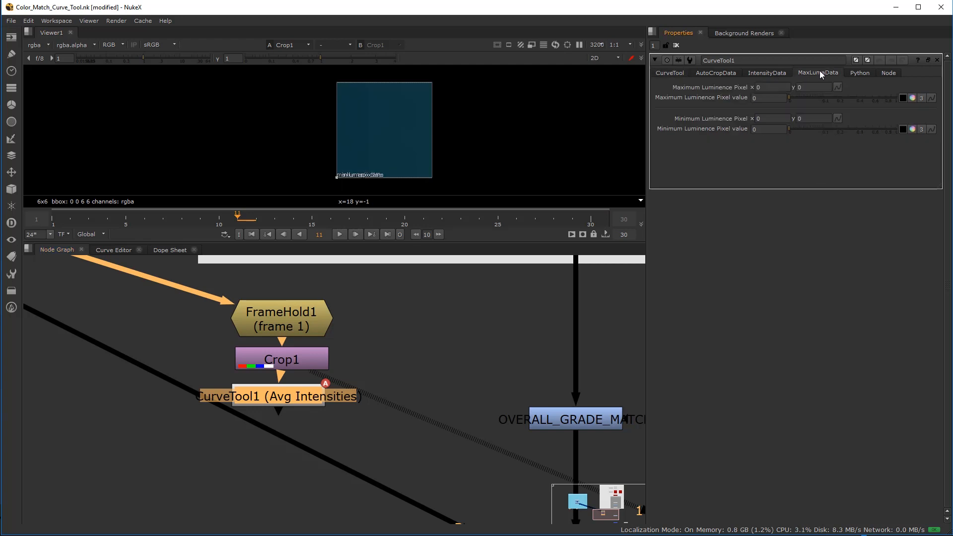
click(767, 72)
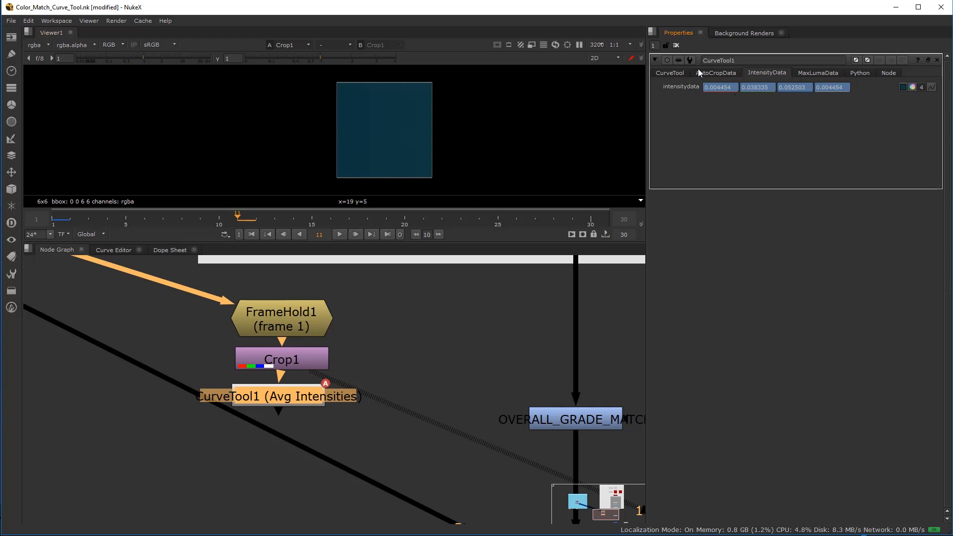
mouse_move(241, 219)
mouse_down()
mouse_move(465, 225)
mouse_move(248, 223)
mouse_move(258, 221)
mouse_up()
drag(349, 224, 255, 220)
scroll(294, 404, down, 3)
scroll(417, 508, up, 1)
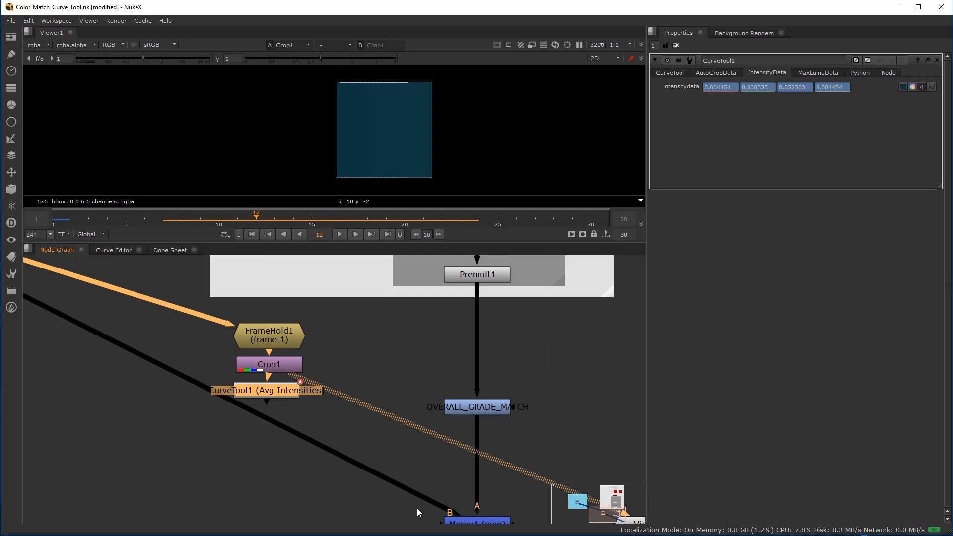
Step: Move Merge1 further down the node graph and select the FrameHold1, Crop1 and CurveTool1 chain
scroll(457, 480, down, 2)
drag(456, 473, 457, 524)
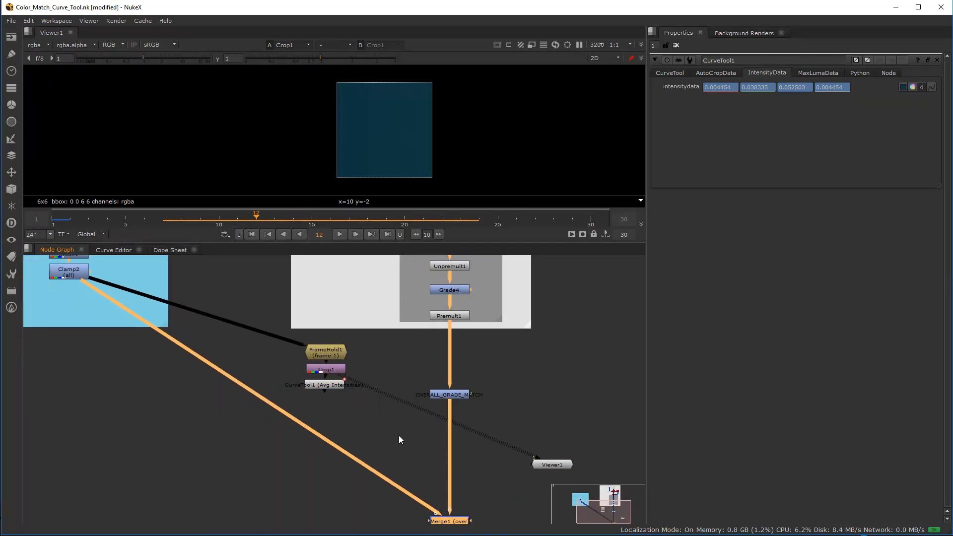
scroll(389, 425, up, 1)
drag(282, 391, 321, 350)
scroll(402, 393, up, 1)
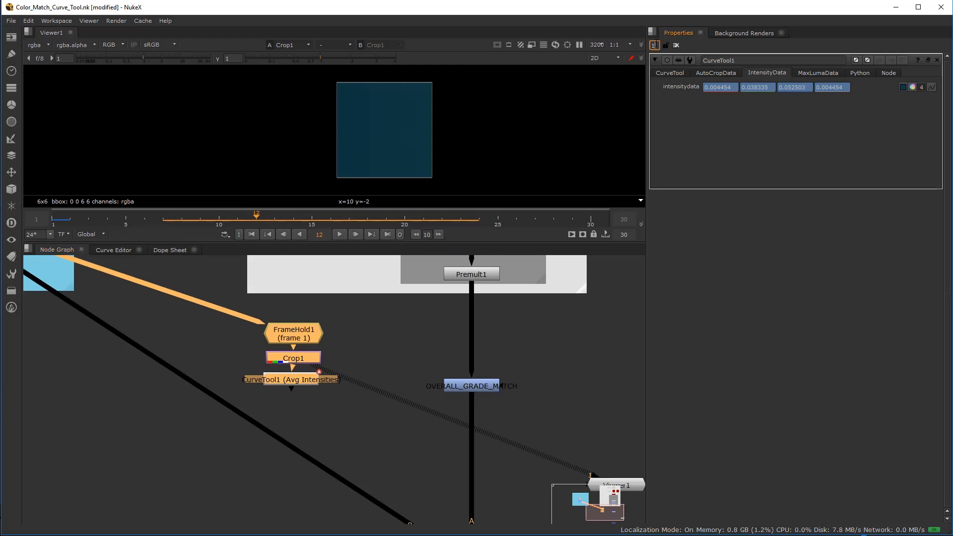
Step: Limit the displayed node properties to 2 and show OVERALL_GRADE_MATCH's settings together with those of CurveTool1
text(2)
key(Return)
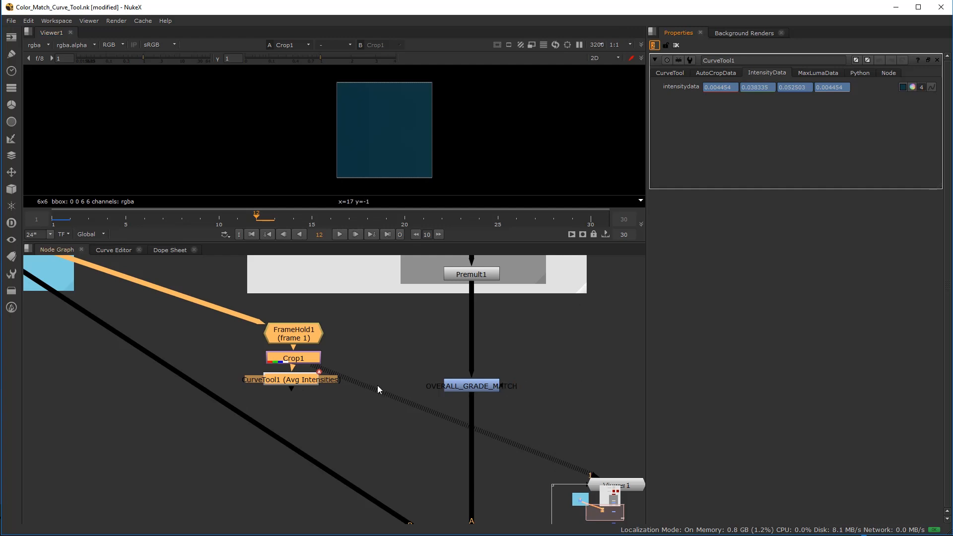
click(412, 350)
double_click(473, 387)
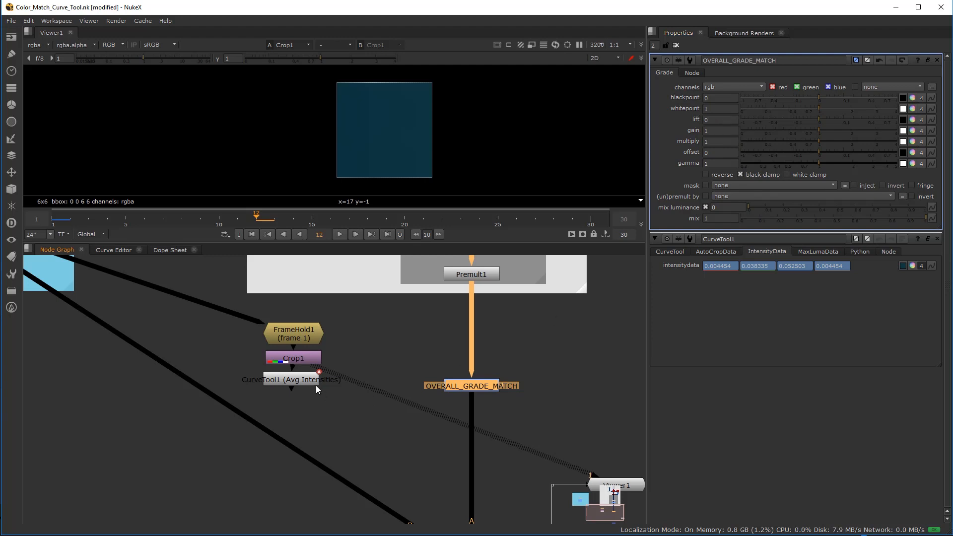
double_click(283, 377)
double_click(486, 384)
Step: Link the lift of OVERALL_GRADE_MATCH to CurveTool1's intensitydata and split lift into its four channel values
key(ctrl)
key(ctrl)
mouse_move(932, 267)
mouse_down()
mouse_move(933, 161)
mouse_move(919, 129)
mouse_move(902, 118)
mouse_move(912, 121)
mouse_move(932, 267)
mouse_up()
ctrl+drag(932, 267, 933, 124)
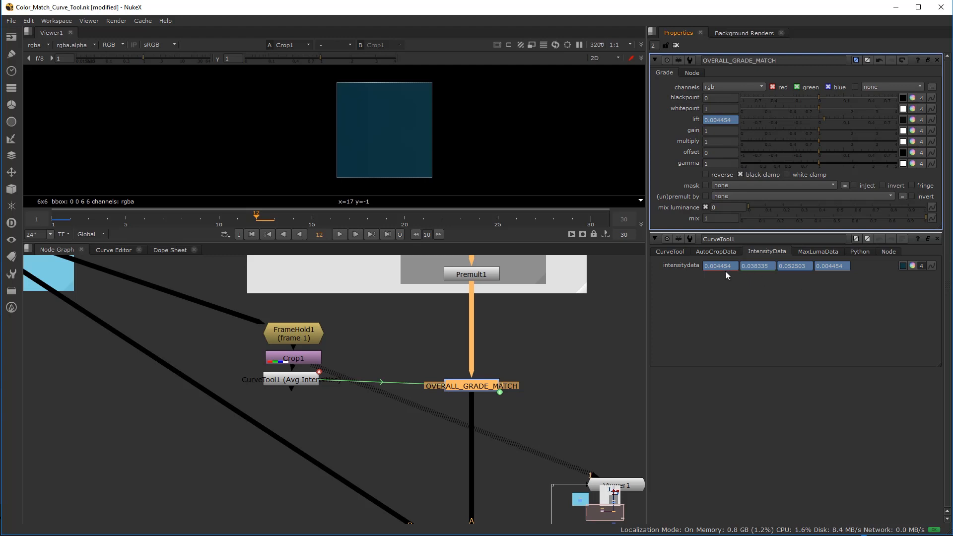
click(921, 120)
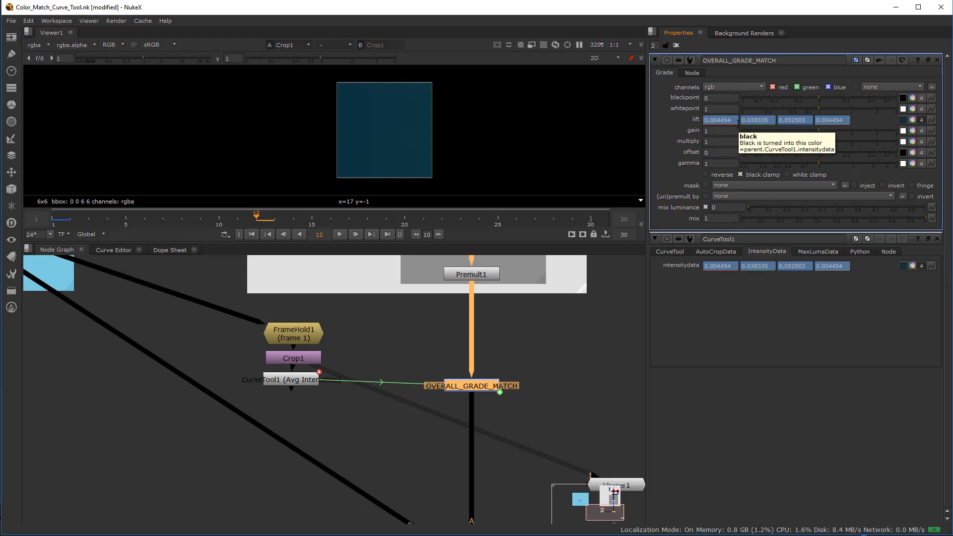
drag(446, 388, 462, 385)
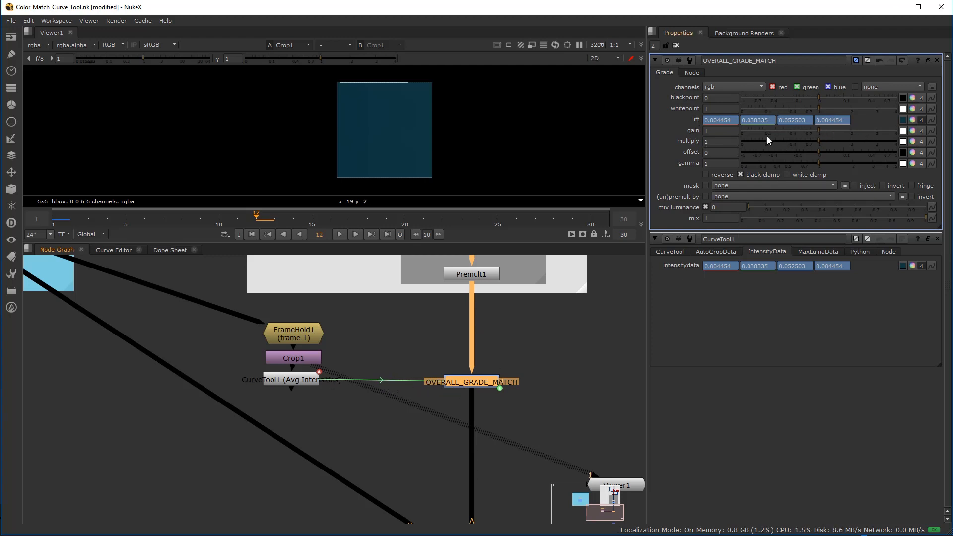
Step: Examine the node tree from the backplate through the FrameHold, Crop and CurveTool chain to the overall grade
scroll(336, 408, down, 3)
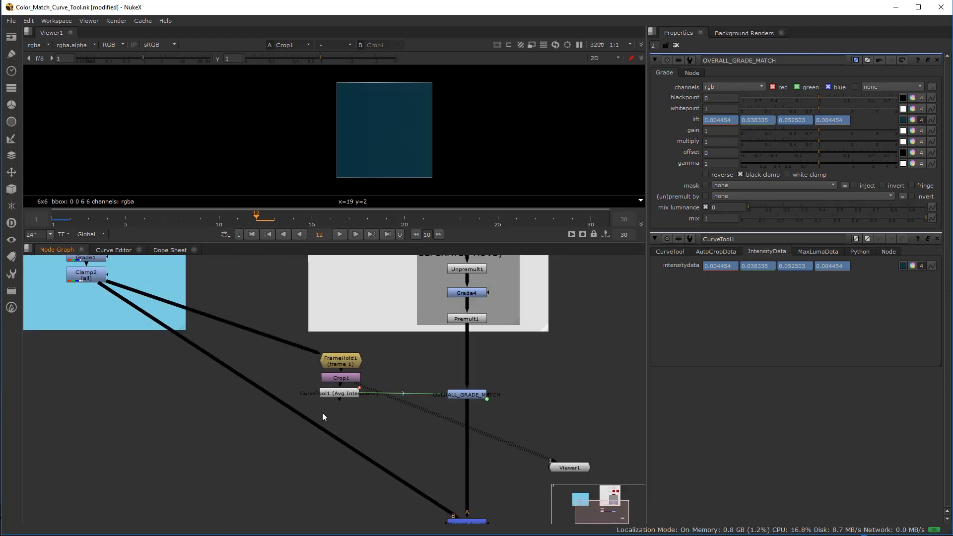
drag(304, 351, 376, 420)
click(373, 372)
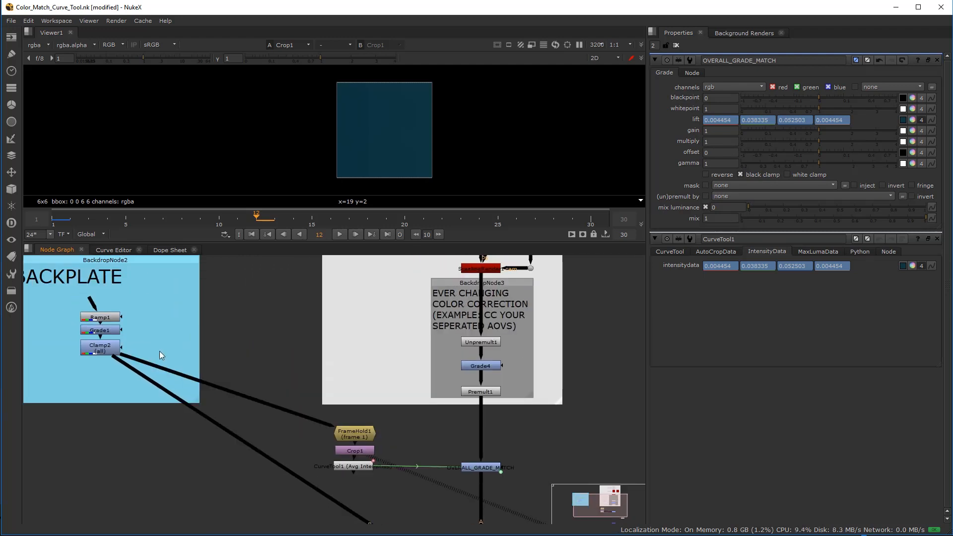
scroll(159, 350, down, 3)
scroll(153, 362, up, 3)
scroll(156, 308, down, 3)
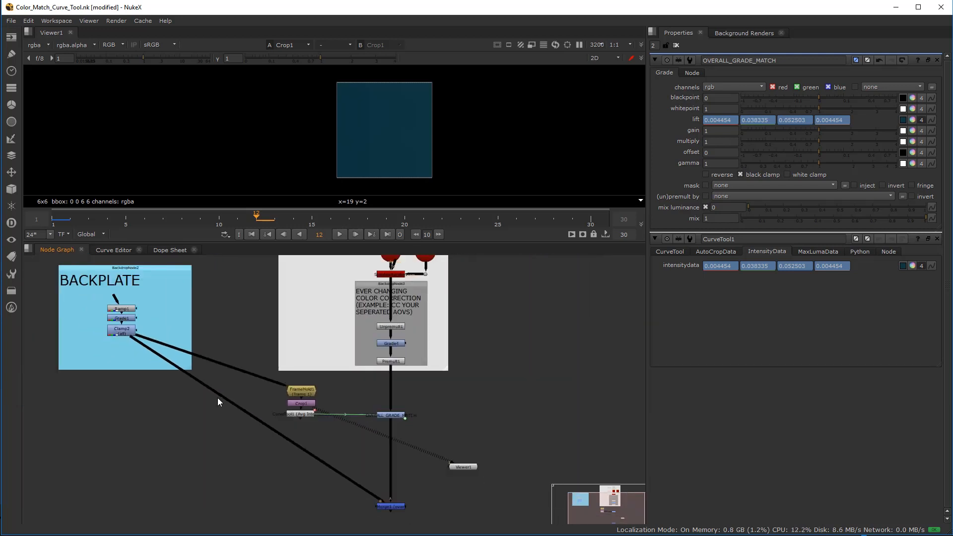
scroll(206, 430, up, 2)
scroll(259, 419, up, 1)
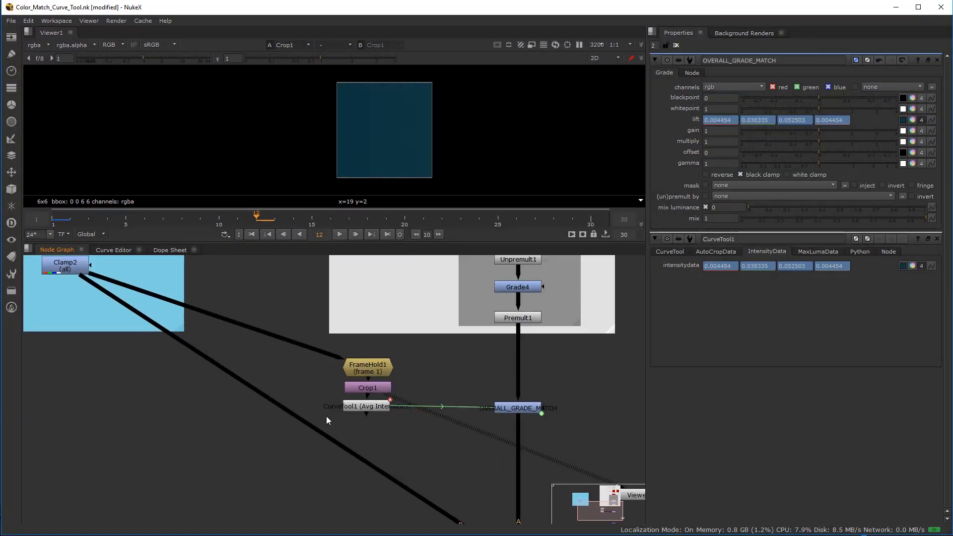
Step: Duplicate FrameHold1, place the copy below the existing chain and connect its input to Clamp2
click(372, 375)
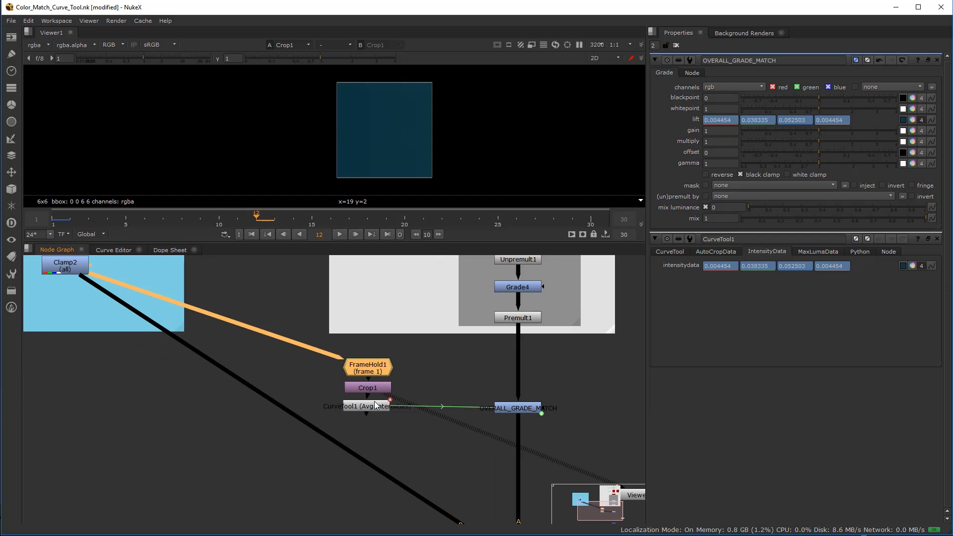
click(281, 461)
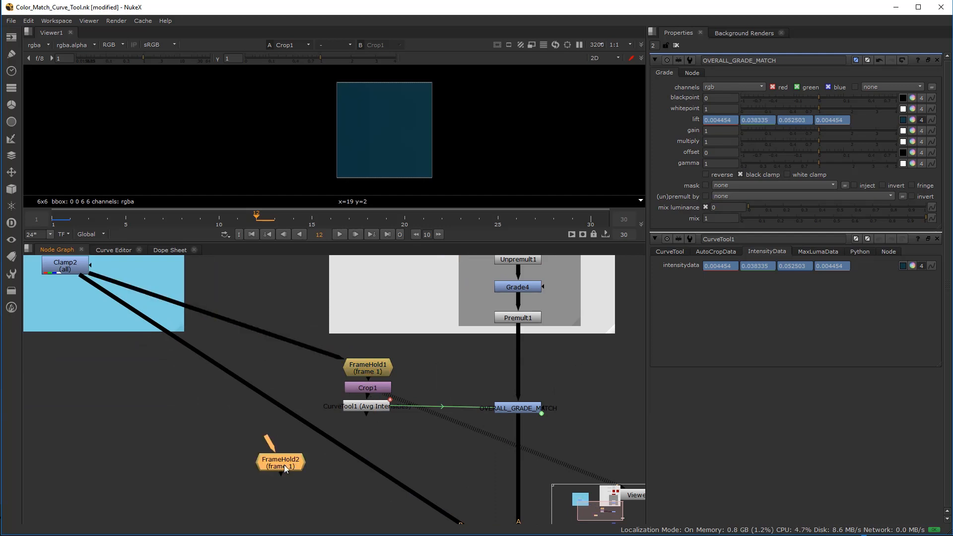
drag(279, 451, 71, 267)
scroll(375, 339, down, 2)
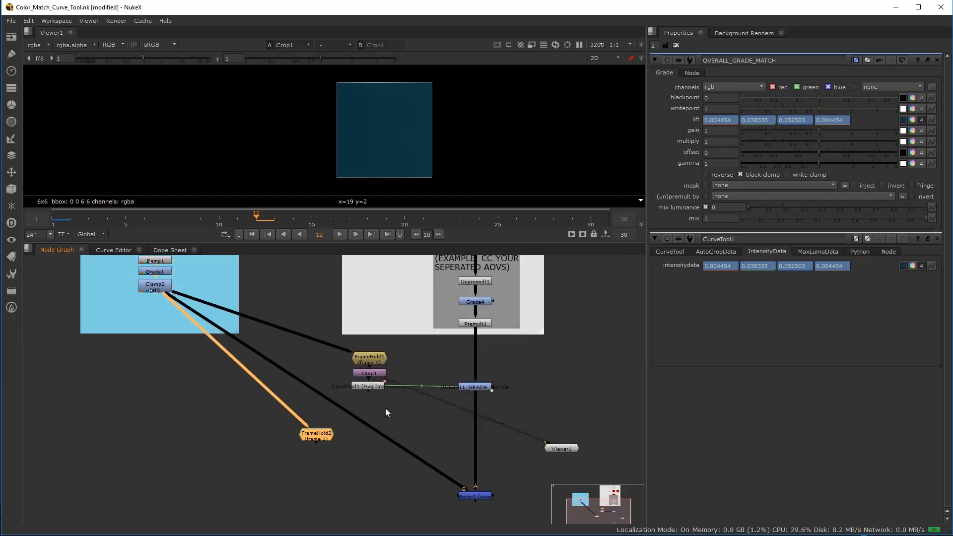
Step: Add a Dot to Merge1's backplate input to route that connection around the sampling nodes
middle_drag(461, 499, 436, 426)
ctrl+drag(319, 335, 129, 424)
middle_drag(251, 346, 209, 429)
Step: Shift the FrameHold1, Crop1 and CurveTool1 chain away from the main pipe and line up FrameHold2 directly beneath it
drag(249, 442, 331, 361)
drag(309, 365, 260, 364)
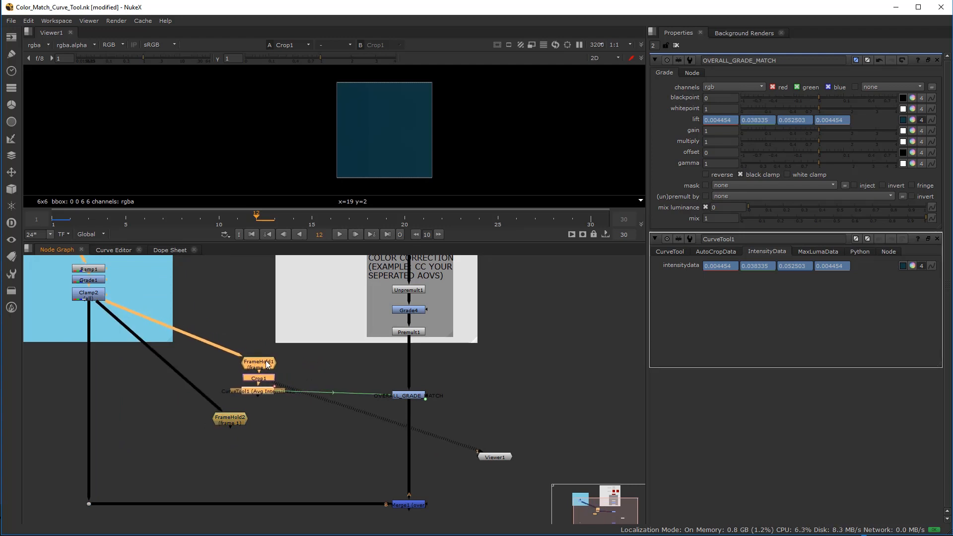
scroll(236, 412, up, 3)
drag(237, 412, 276, 412)
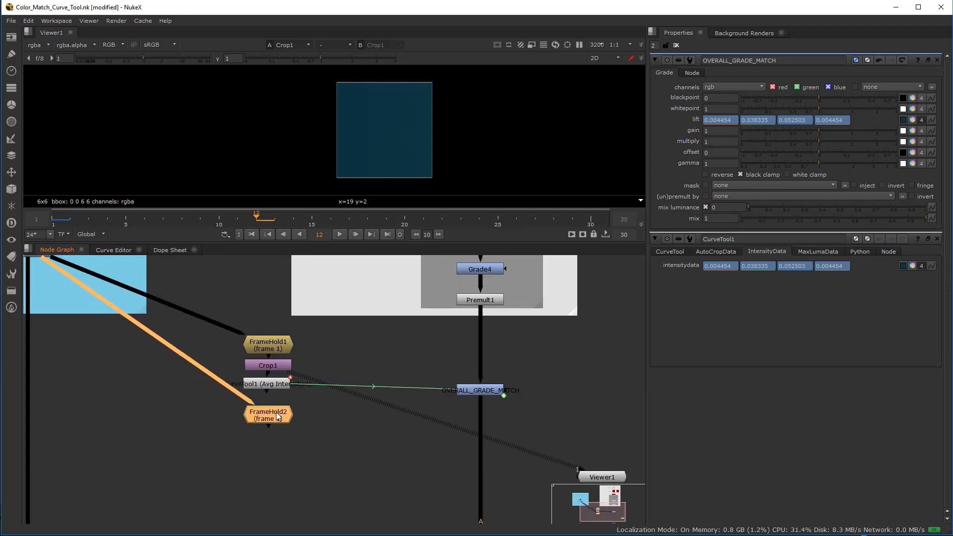
Step: Add a Crop node, connect it below FrameHold2 and view its output
double_click(276, 412)
click(299, 484)
key(Tab)
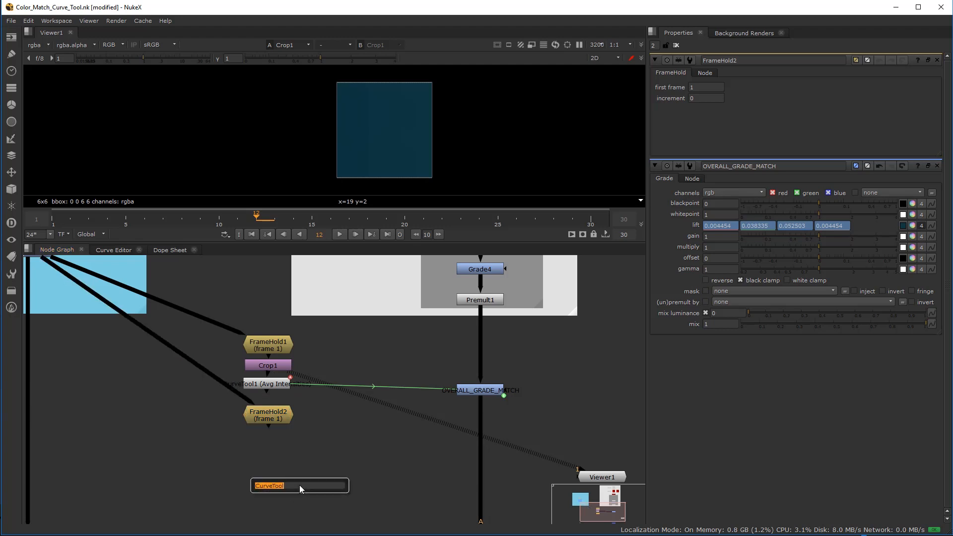
text(cr)
click(278, 499)
drag(278, 479, 268, 418)
drag(274, 462, 270, 435)
key(1)
scroll(391, 132, up, 1)
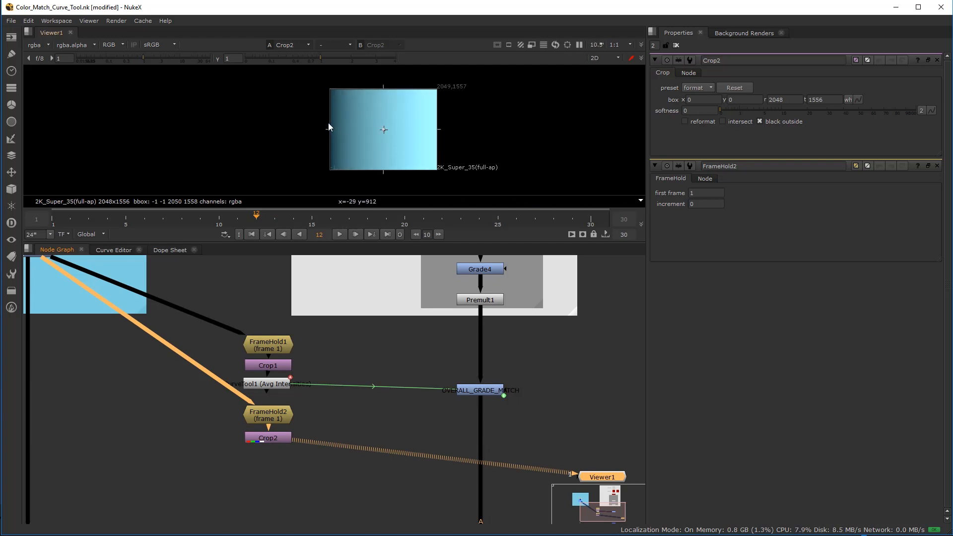
Step: Shrink Crop2's box to a small patch at the plate's bright edge, about x 1991.5, y 637, r 2042.5, t 683
drag(331, 130, 431, 129)
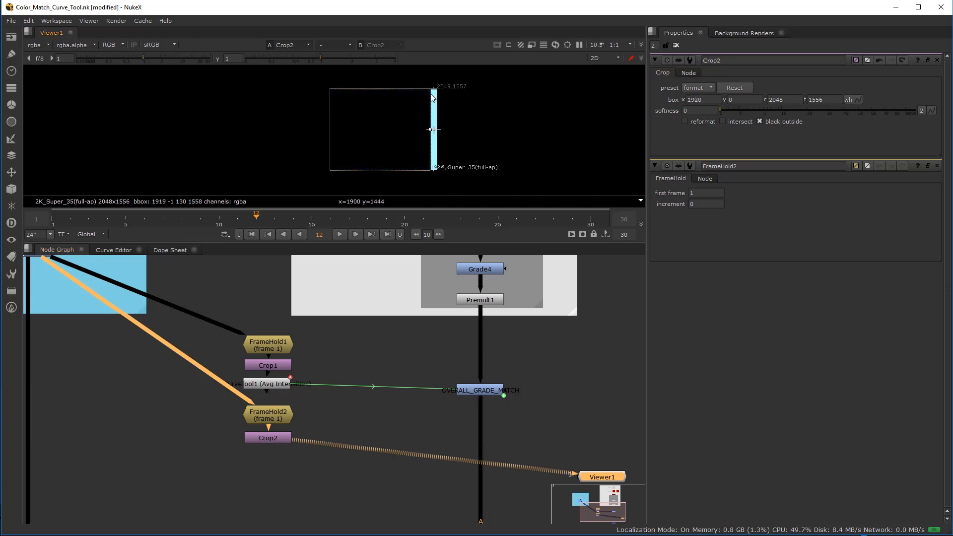
drag(434, 89, 434, 131)
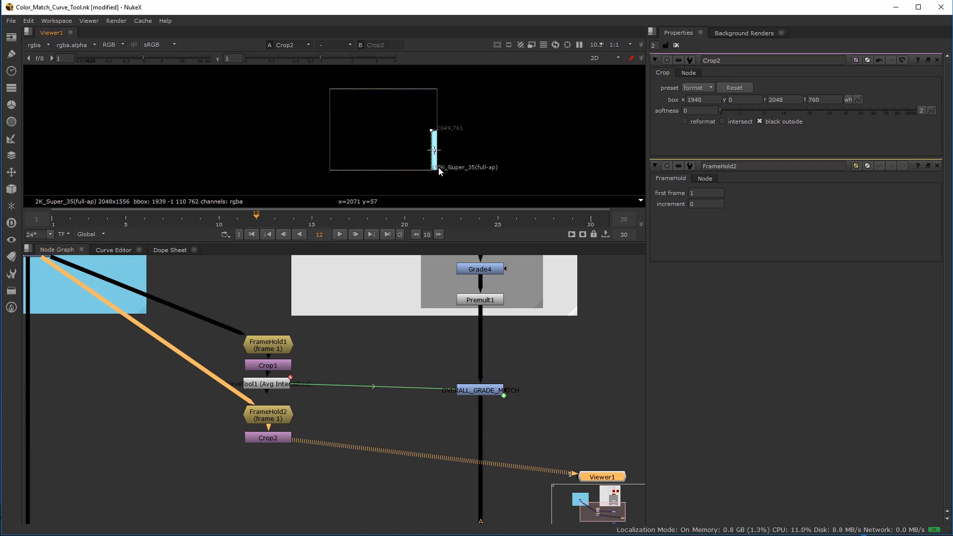
drag(436, 168, 431, 108)
scroll(436, 139, up, 6)
mouse_move(435, 147)
mouse_down()
mouse_move(426, 123)
mouse_move(438, 113)
mouse_move(439, 132)
mouse_move(430, 121)
mouse_move(440, 115)
mouse_move(446, 132)
mouse_up()
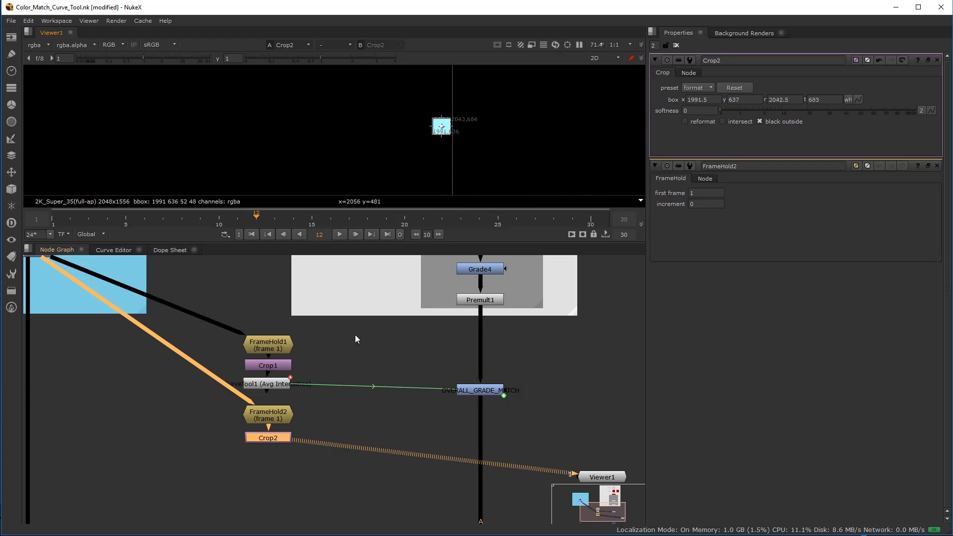
Step: Enable reformat on Crop2 so its output takes the size of the cropped patch
click(276, 456)
key(Tab)
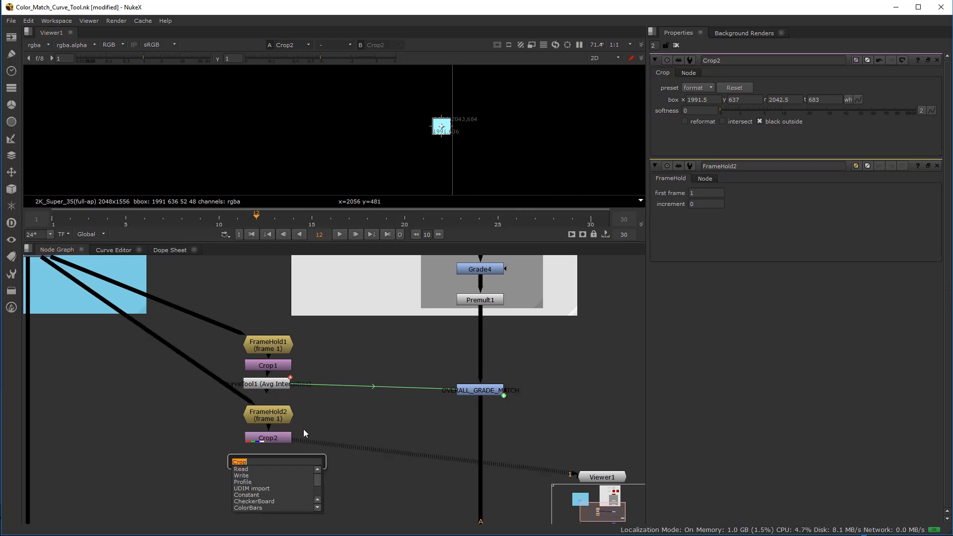
click(270, 438)
click(685, 122)
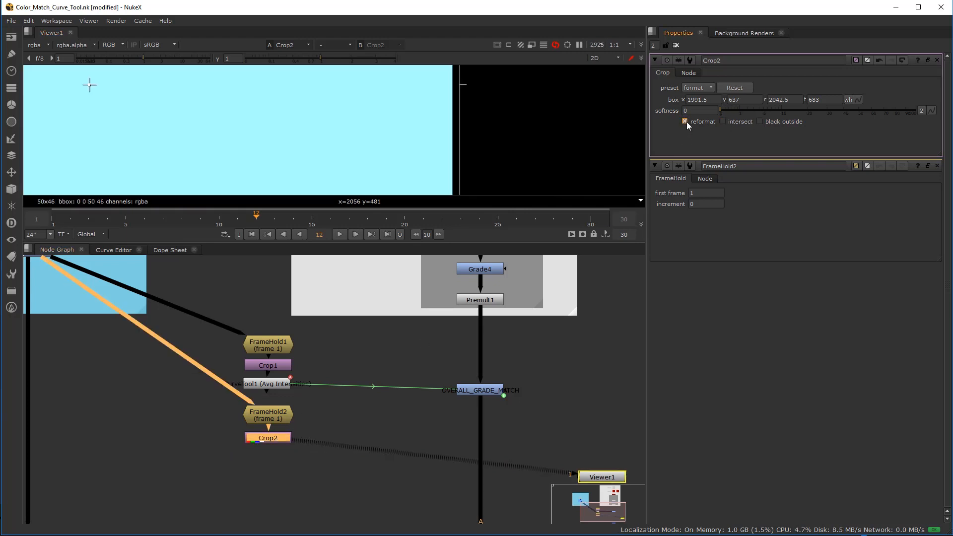
Step: Add a CurveTool node, connect it below Crop2 and view its output
click(281, 472)
key(Tab)
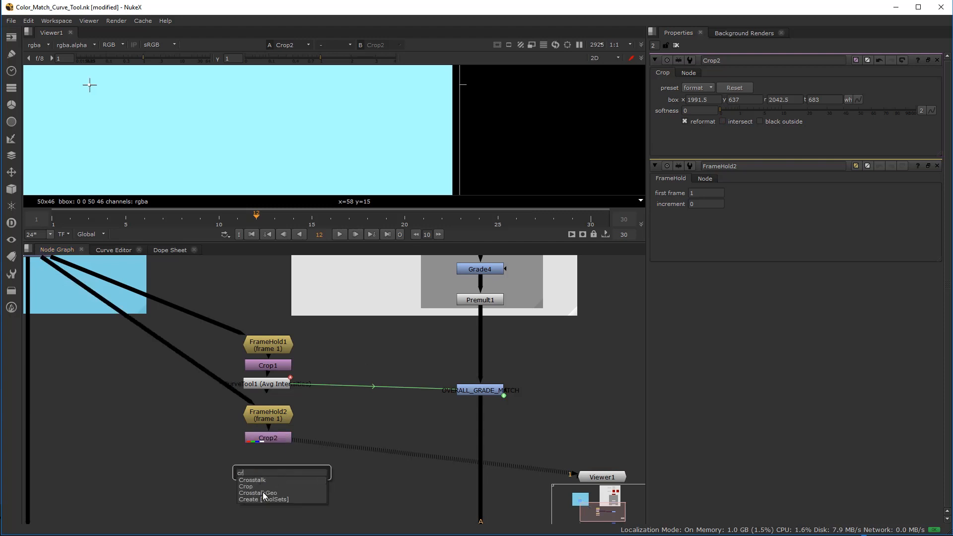
drag(255, 472, 228, 475)
text(c)
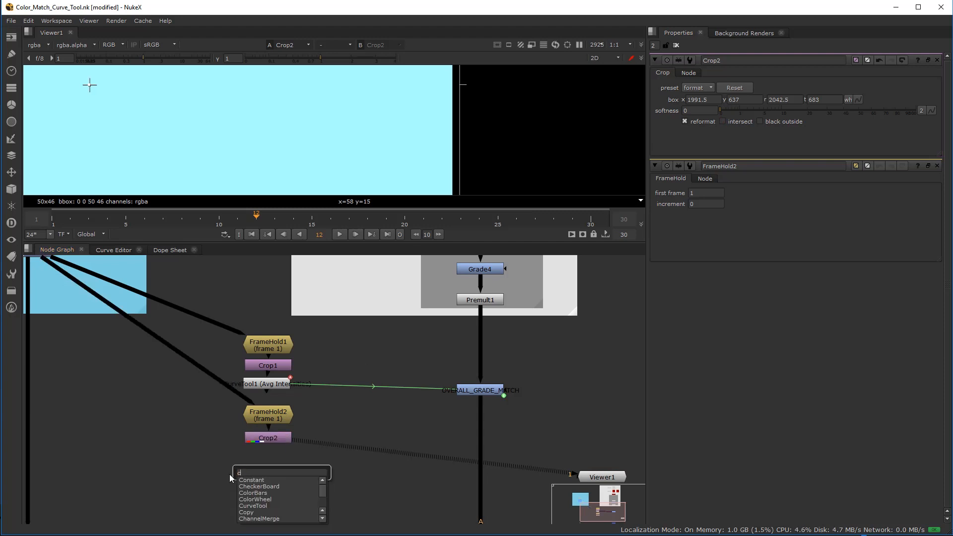
text(ur)
click(260, 480)
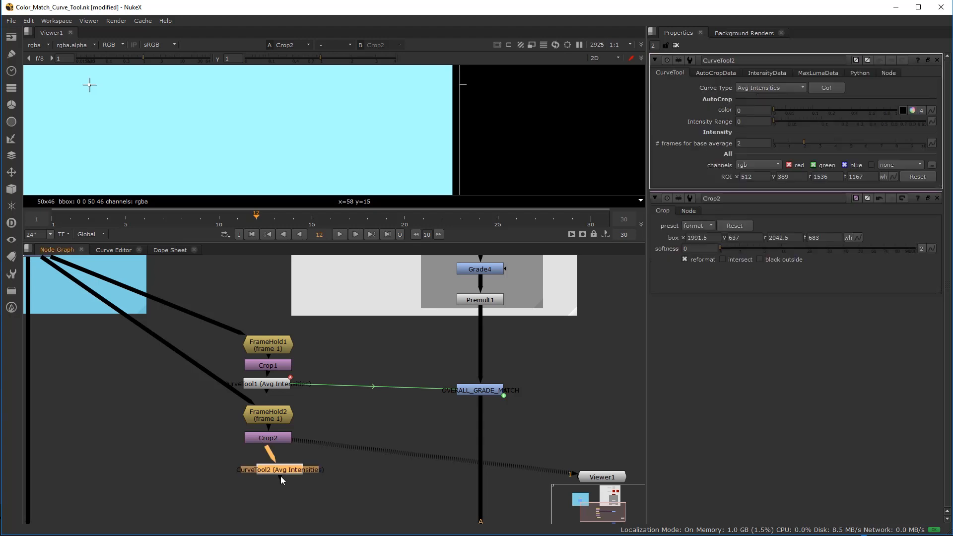
mouse_move(266, 477)
mouse_down()
mouse_move(252, 458)
mouse_move(261, 439)
mouse_move(269, 463)
mouse_up()
key(1)
click(269, 463)
Step: Tidy CurveTool2's placement close beneath Crop2 and inspect the whole cropped patch
scroll(331, 165, down, 5)
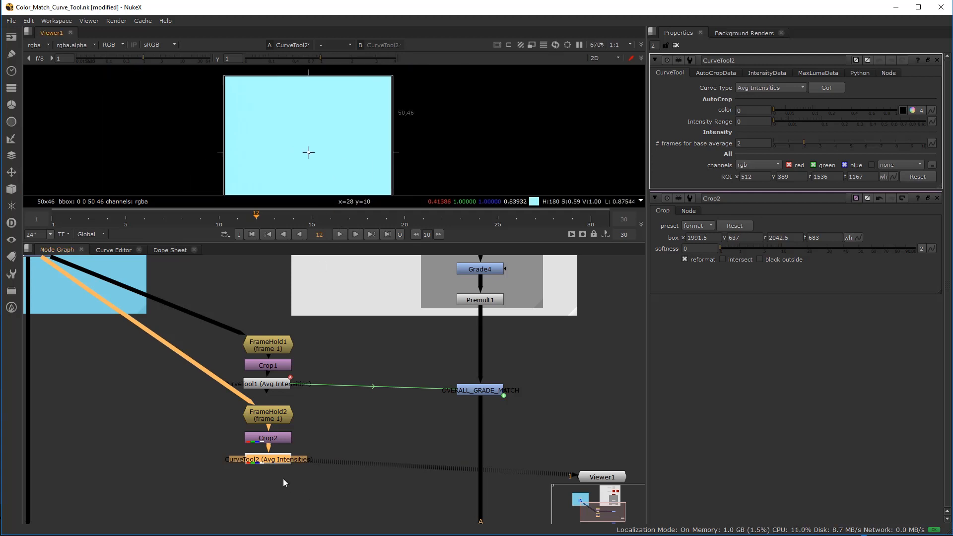
scroll(282, 478, up, 2)
click(242, 451)
click(265, 451)
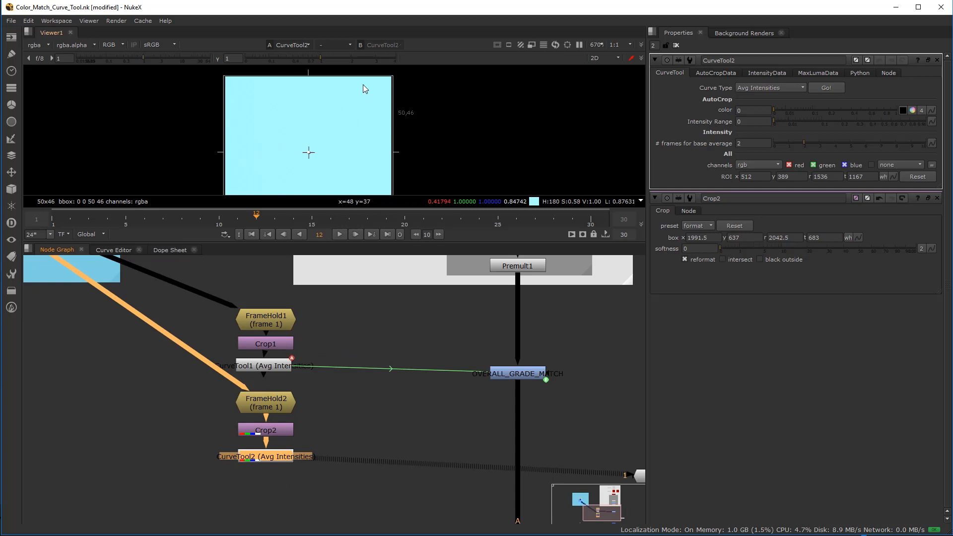
drag(283, 460, 283, 455)
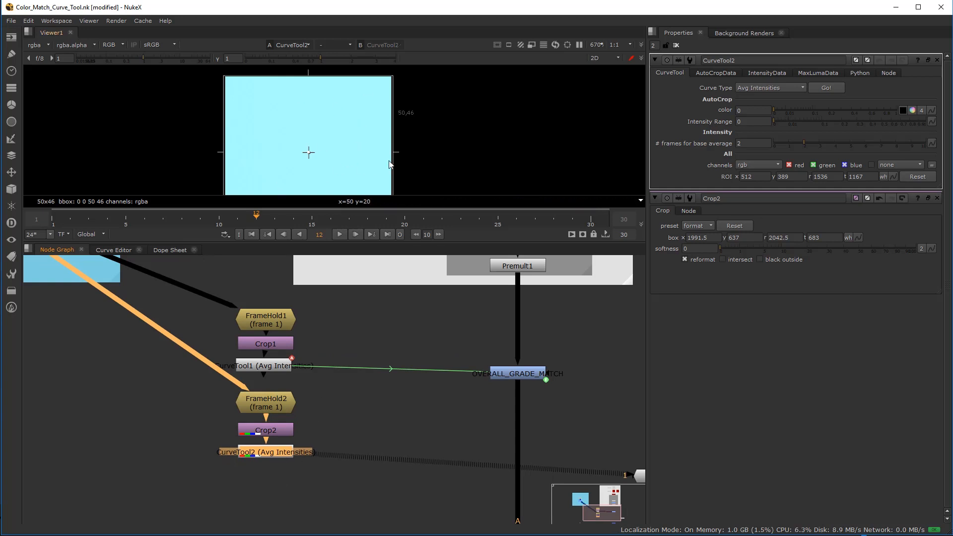
scroll(514, 156, down, 2)
middle_drag(514, 156, 490, 155)
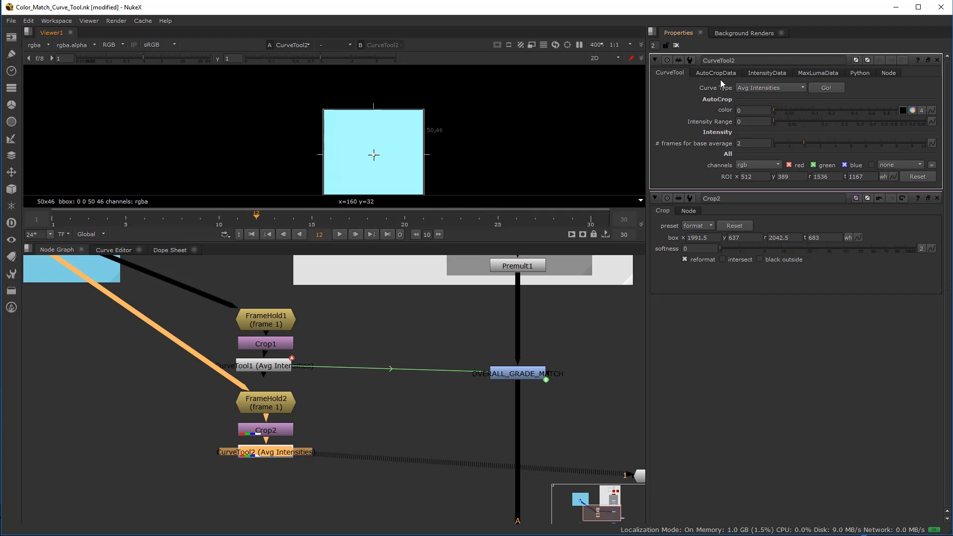
scroll(411, 141, up, 2)
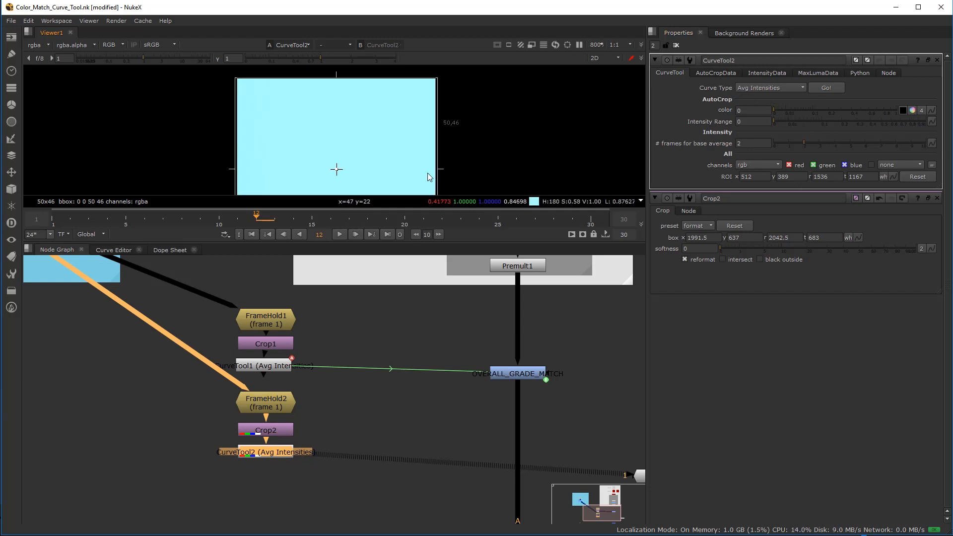
drag(259, 453, 258, 455)
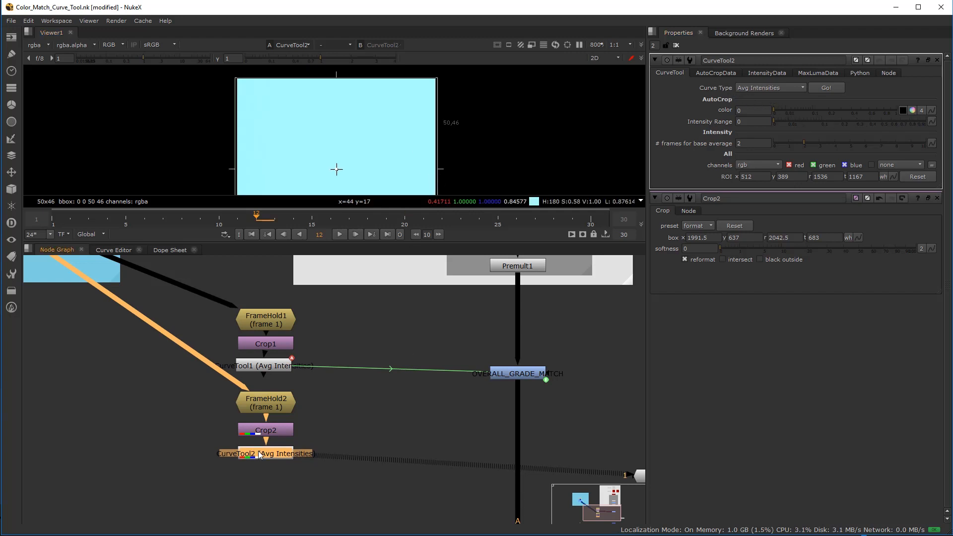
drag(437, 169, 422, 172)
key(ctrl+z)
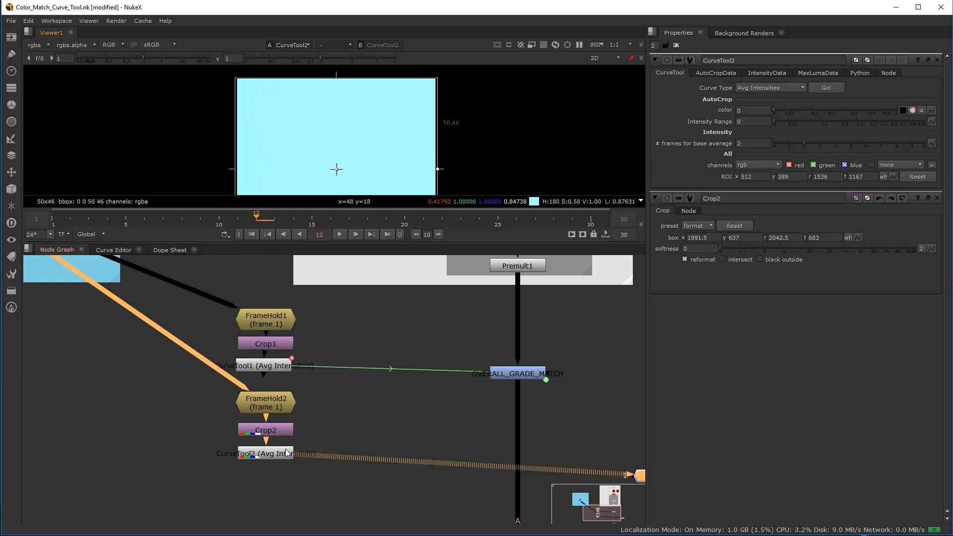
key(Tab)
click(309, 418)
click(347, 421)
Step: Run CurveTool2's Avg Intensities analysis over frame range 1-1 and show its intensity data
click(275, 452)
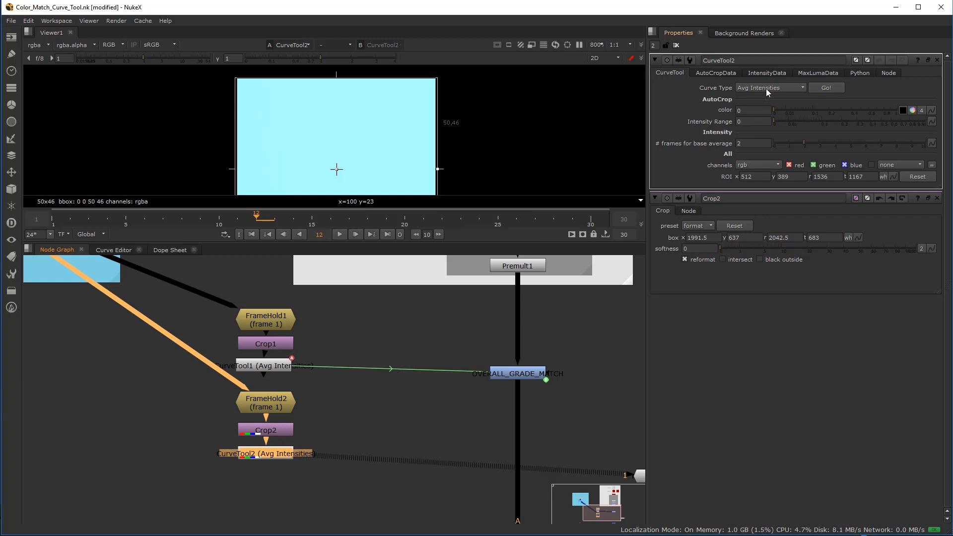
click(826, 88)
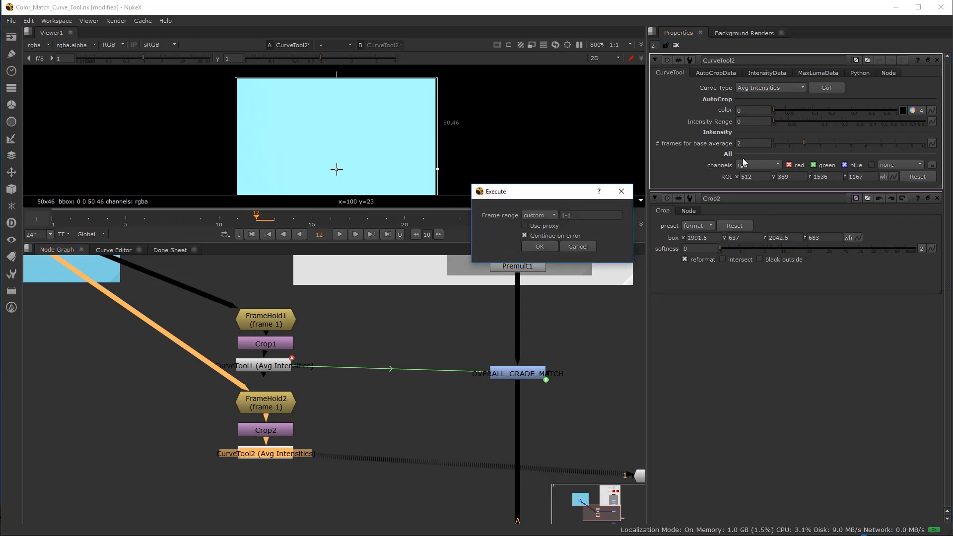
click(540, 247)
click(767, 73)
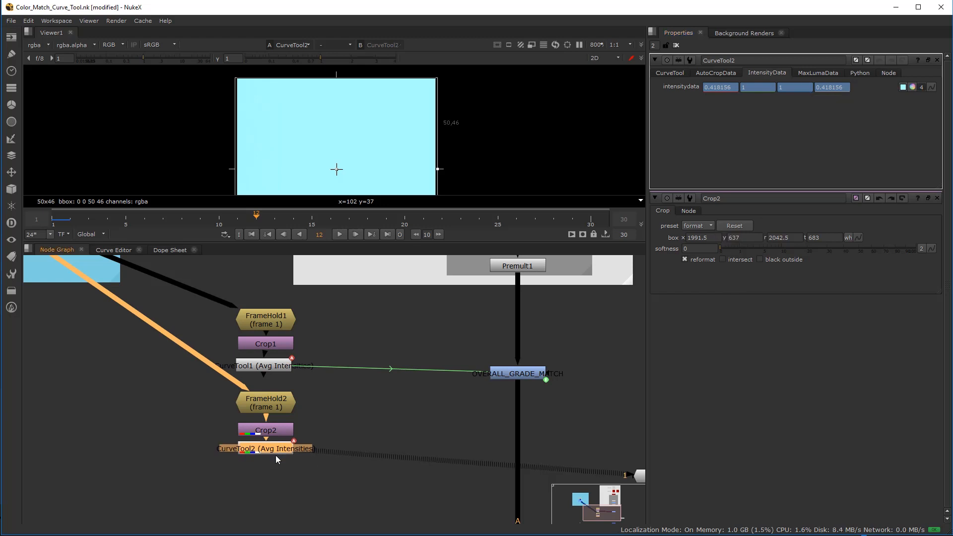
Step: Show OVERALL_GRADE_MATCH's settings above CurveTool2's intensity data
scroll(312, 440, down, 1)
scroll(327, 446, up, 2)
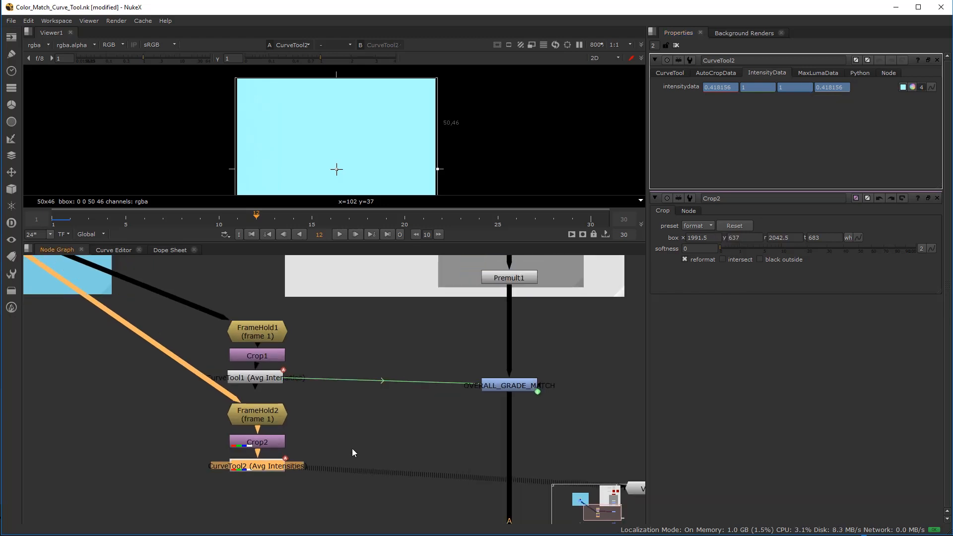
double_click(507, 390)
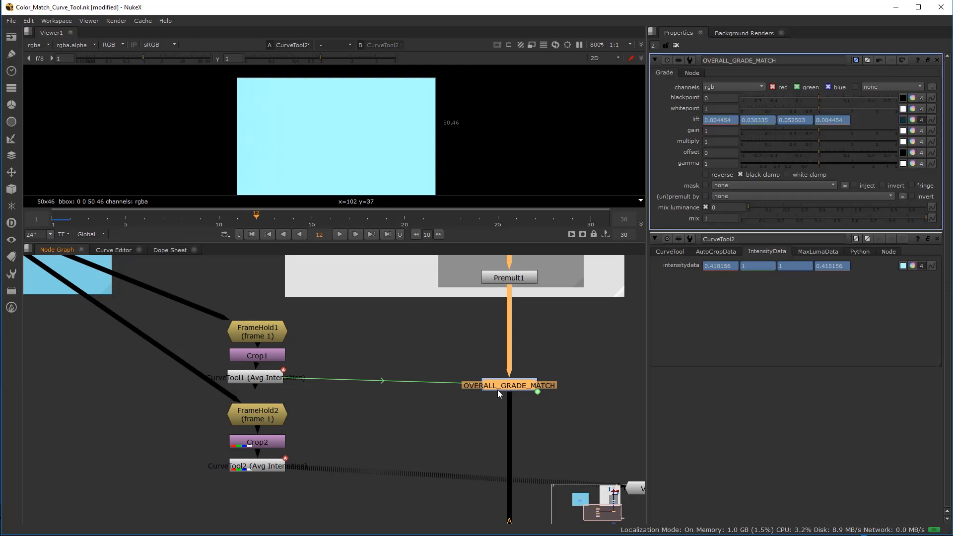
scroll(449, 402, down, 1)
middle_drag(258, 469, 346, 493)
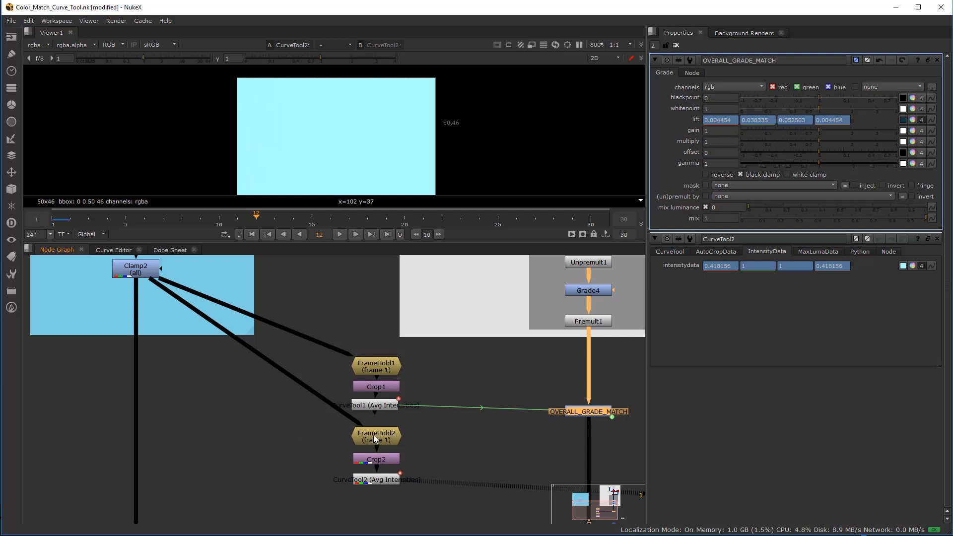
middle_drag(498, 453, 444, 431)
scroll(447, 433, up, 1)
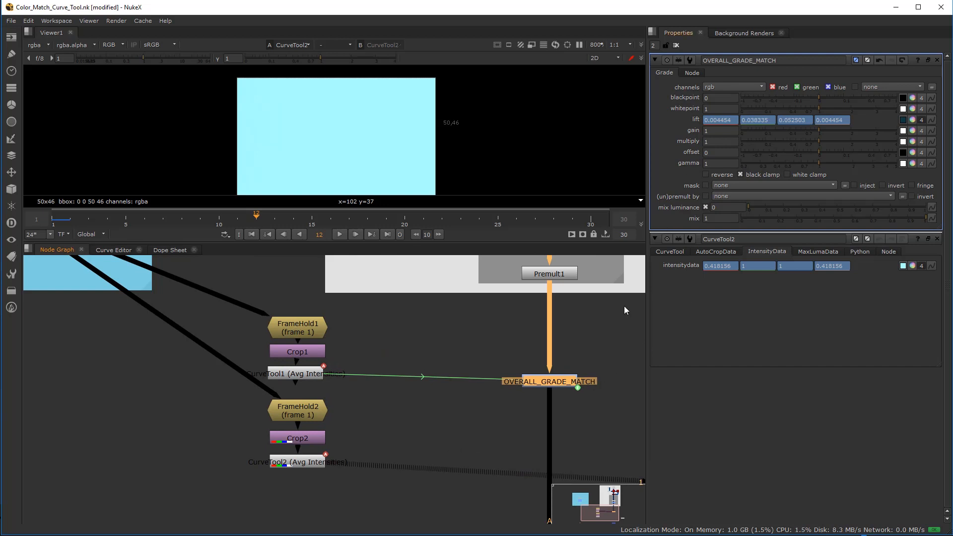
double_click(305, 464)
double_click(568, 379)
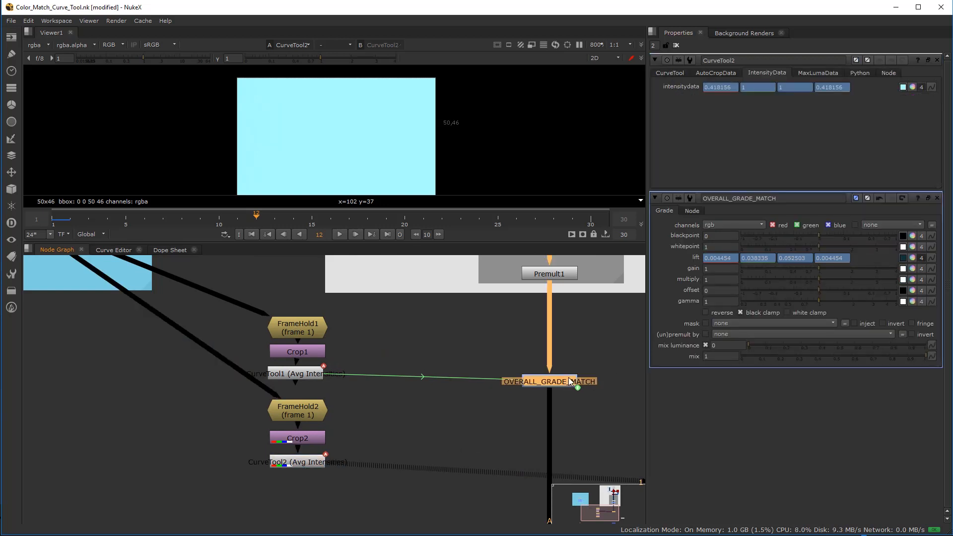
double_click(301, 462)
double_click(549, 383)
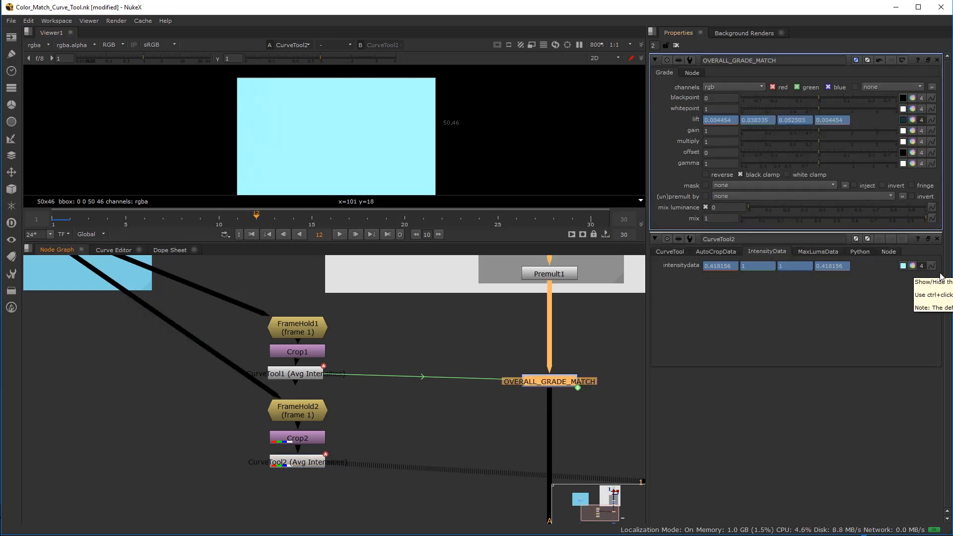
Step: Link the gain of OVERALL_GRADE_MATCH to CurveTool2's intensitydata
key(ctrl)
ctrl+drag(933, 267, 935, 133)
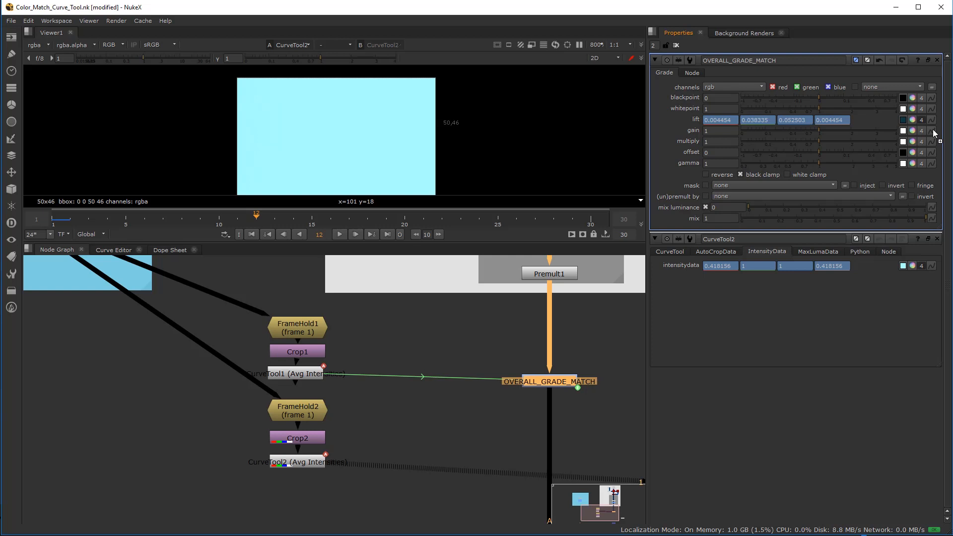
ctrl+drag(934, 133, 933, 133)
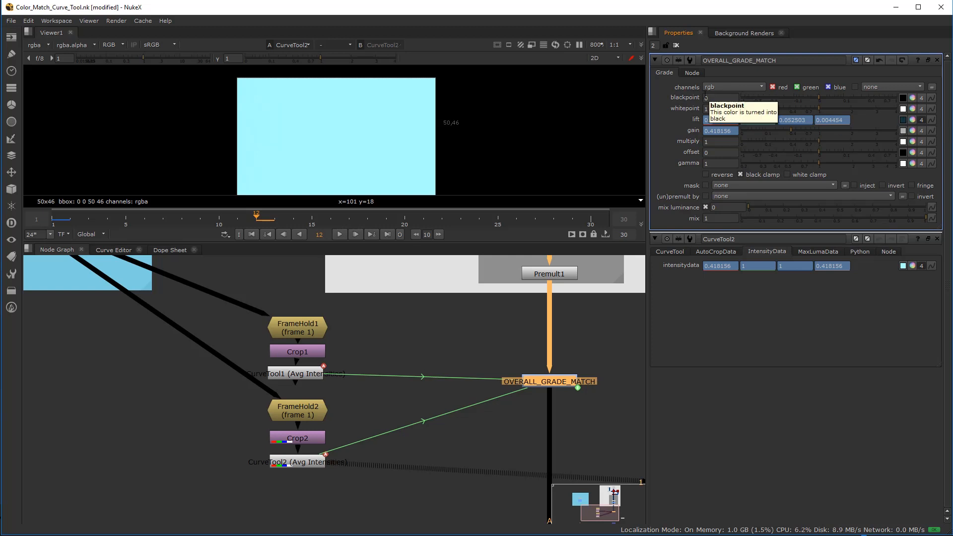
Step: Examine how the two sampling chains feed the overall grade below the ever-changing color-correction branch
scroll(489, 348, down, 4)
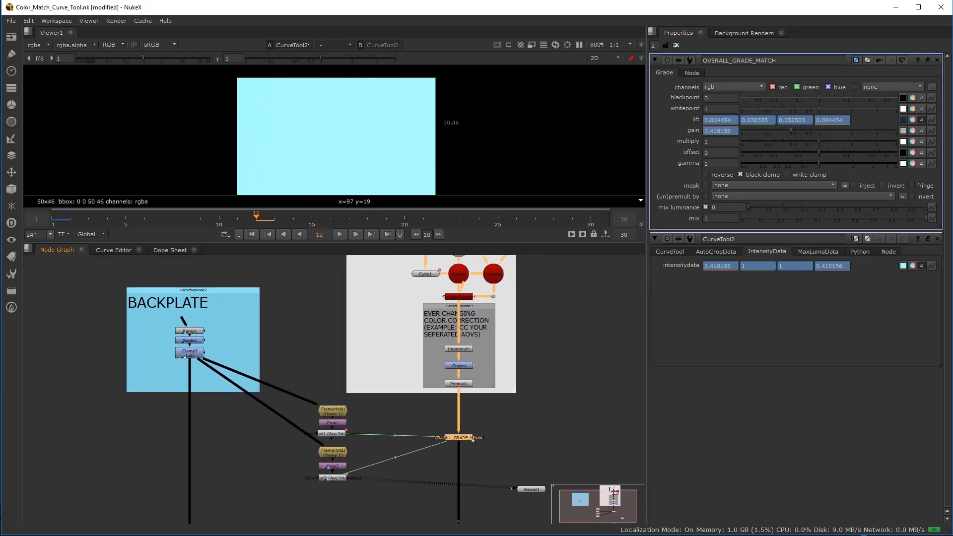
middle_drag(420, 410, 385, 427)
scroll(421, 406, up, 3)
scroll(416, 416, down, 1)
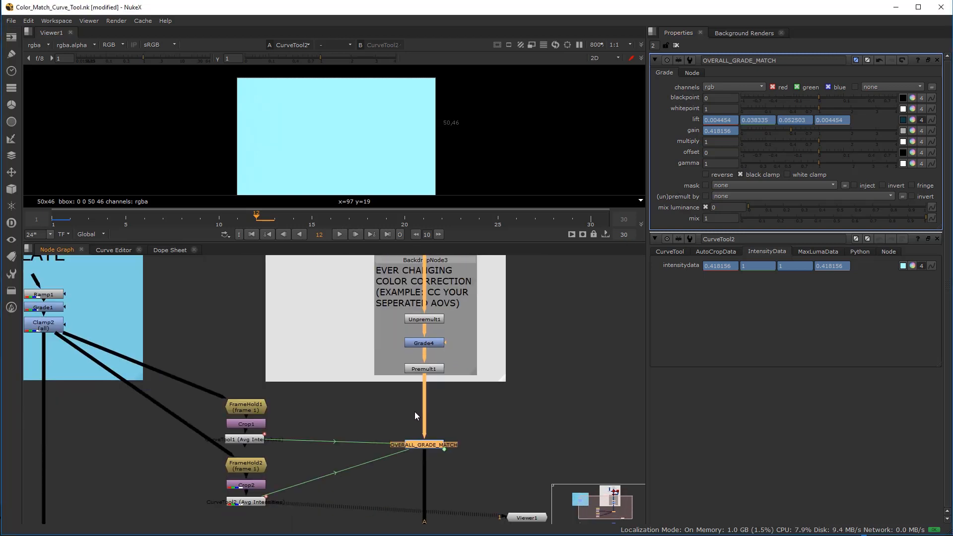
drag(222, 510, 234, 402)
drag(429, 421, 430, 434)
middle_drag(431, 434, 380, 458)
middle_drag(342, 424, 382, 422)
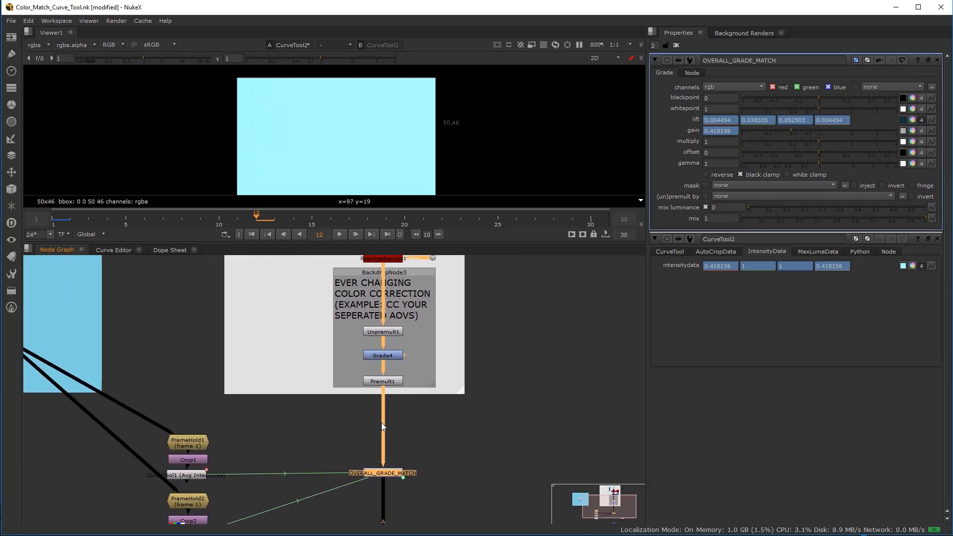
scroll(380, 368, up, 1)
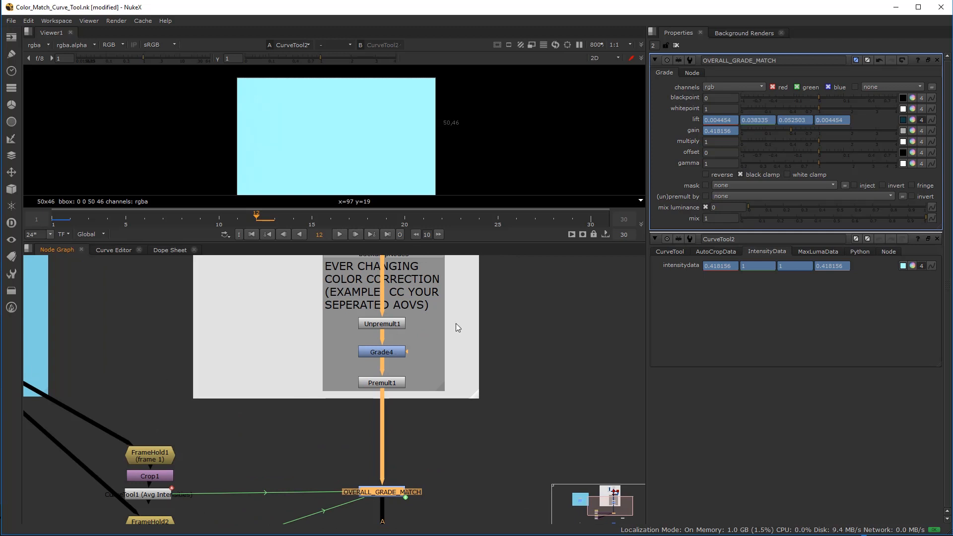
middle_drag(345, 434, 310, 439)
scroll(296, 406, down, 2)
scroll(362, 373, up, 2)
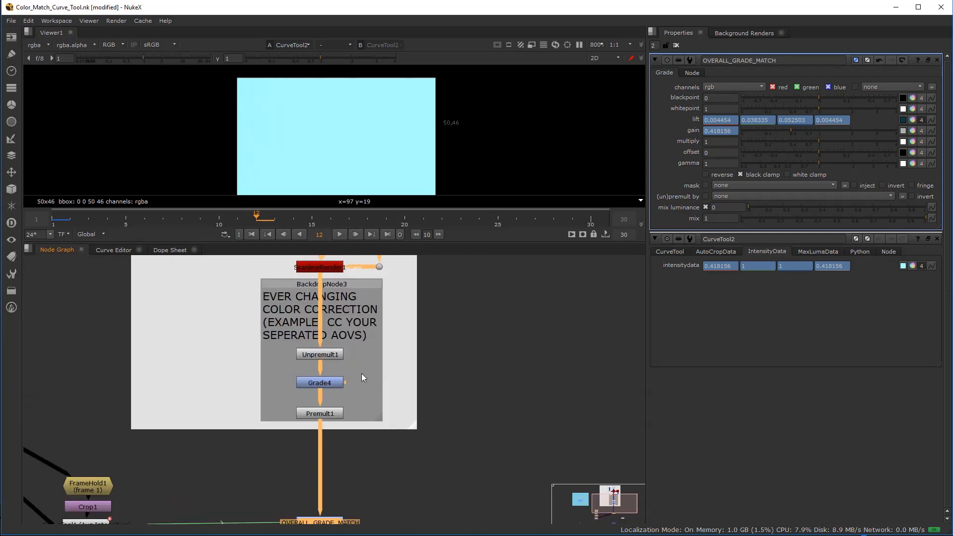
middle_drag(398, 423, 439, 394)
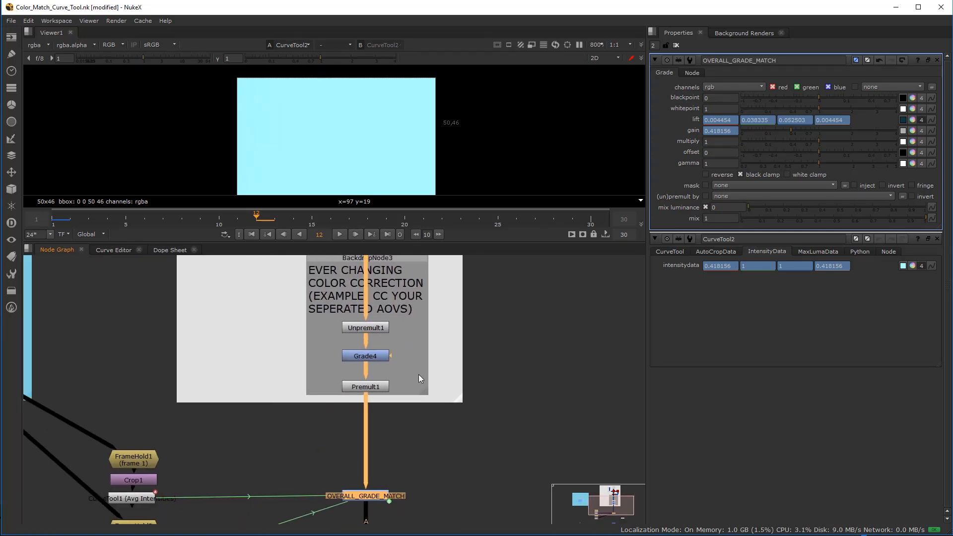
click(504, 347)
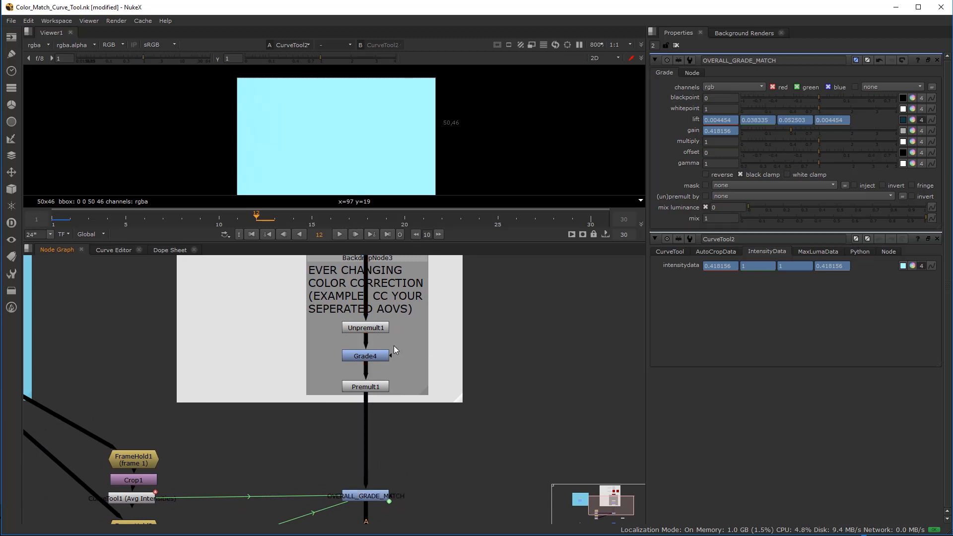
click(366, 327)
click(489, 338)
key(Tab)
text(fr)
click(476, 344)
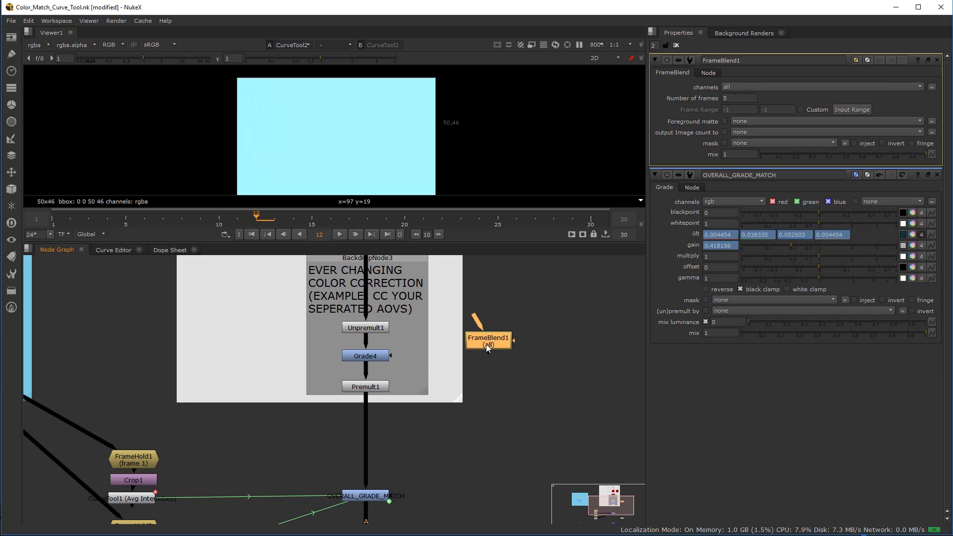
key(Delete)
Step: Add an unconnected FrameHold node beside the color-correction branch and connect its input to Premult1
key(Tab)
text(fra)
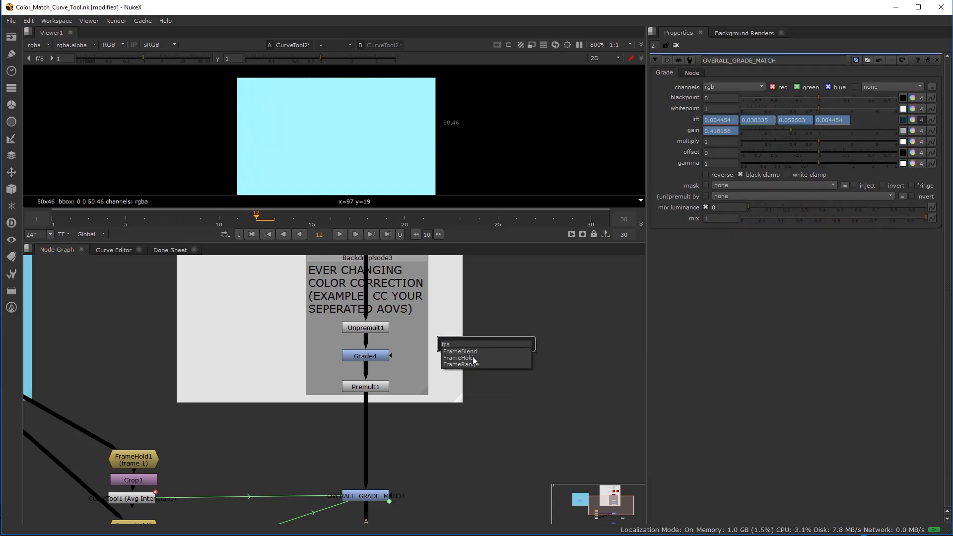
click(473, 356)
drag(493, 344, 515, 393)
scroll(422, 385, up, 1)
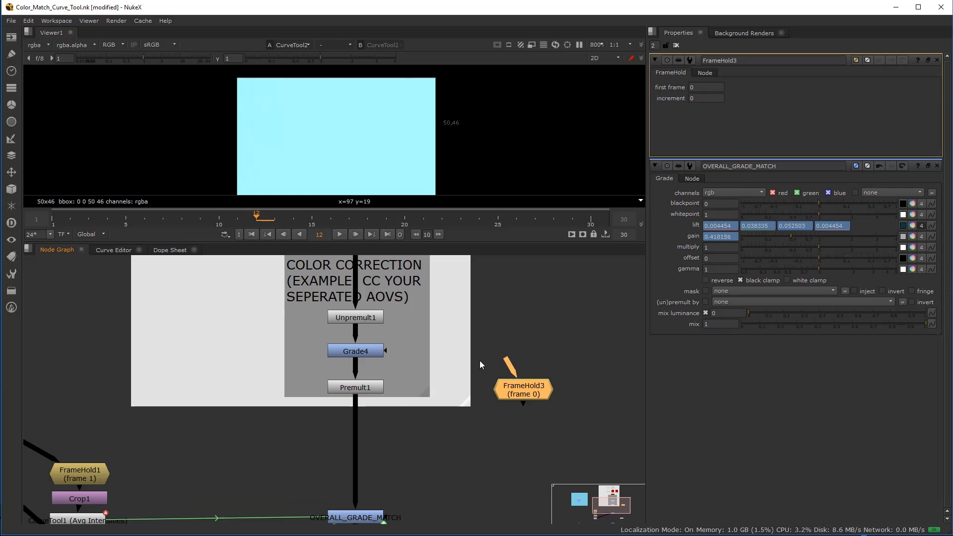
drag(506, 366, 368, 389)
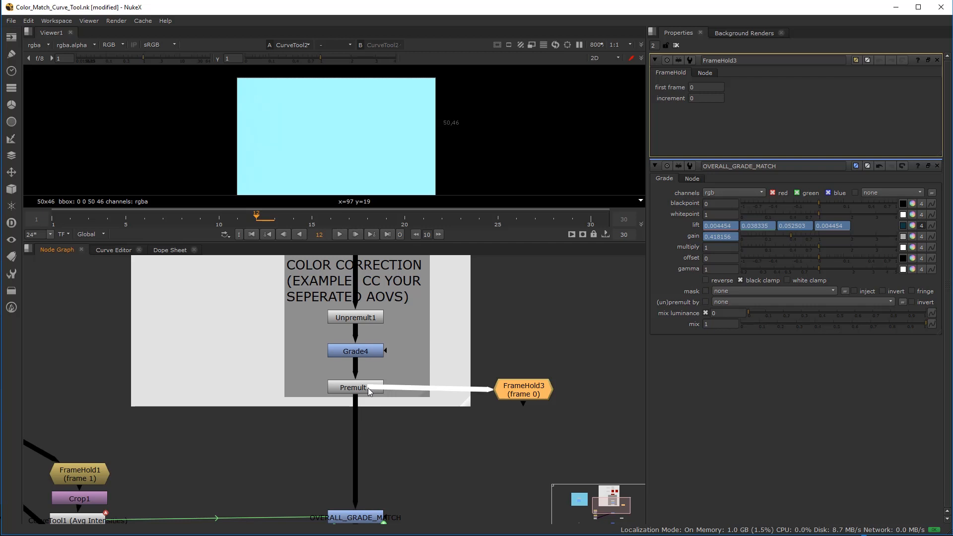
drag(368, 388, 369, 389)
drag(525, 388, 534, 383)
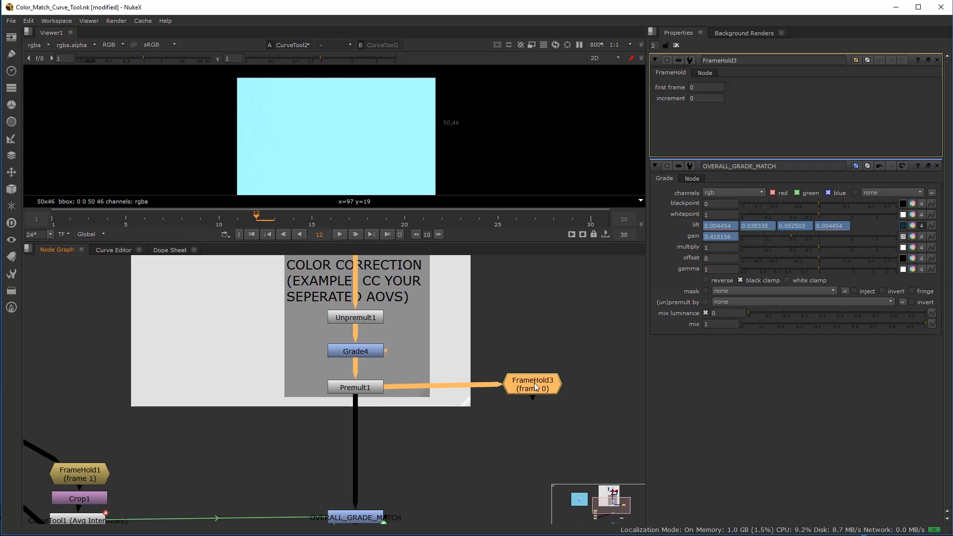
Step: Set FrameHold3's first frame to 1 and view its output with the cube enlarged
double_click(692, 87)
text(1)
key(Return)
key(1)
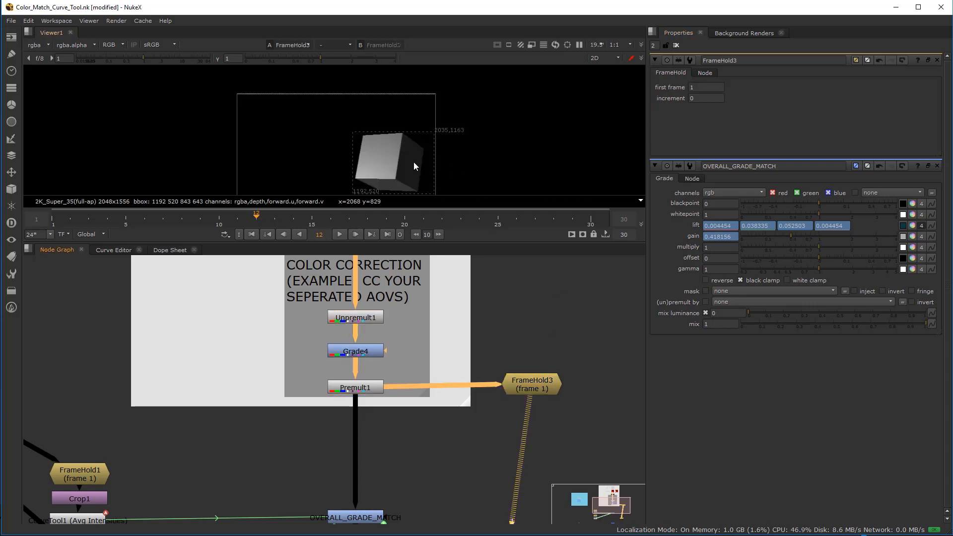
middle_drag(396, 145, 373, 136)
scroll(450, 338, down, 3)
middle_drag(449, 337, 443, 385)
scroll(438, 394, up, 1)
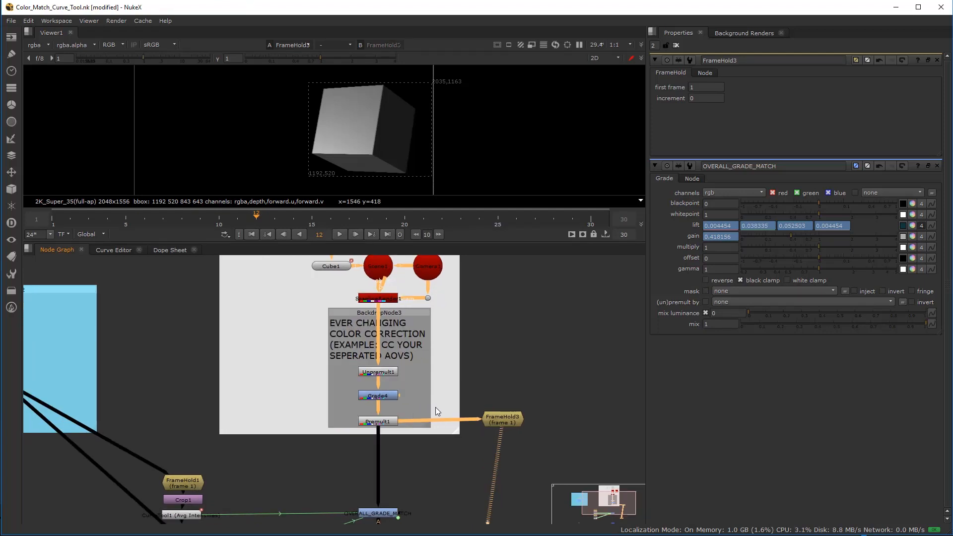
Step: Insert a Dot on the connection below Premult1 and feed FrameHold3 horizontally from it
click(501, 419)
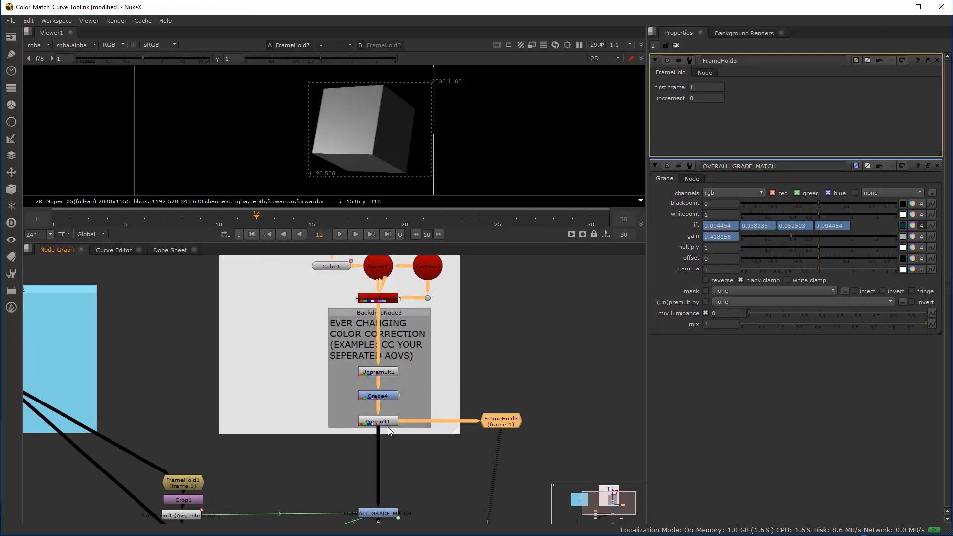
scroll(388, 427, up, 3)
drag(579, 419, 587, 466)
middle_drag(396, 443, 396, 403)
ctrl+drag(373, 455, 375, 425)
drag(545, 418, 371, 430)
click(557, 433)
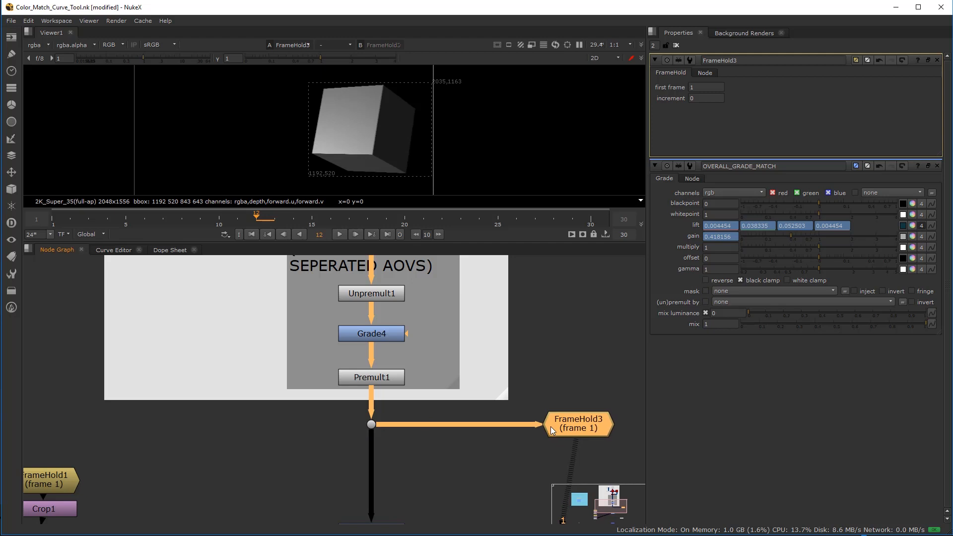
Step: Add a Crop node directly beneath FrameHold3, connect it, and view its output
middle_drag(577, 432, 481, 429)
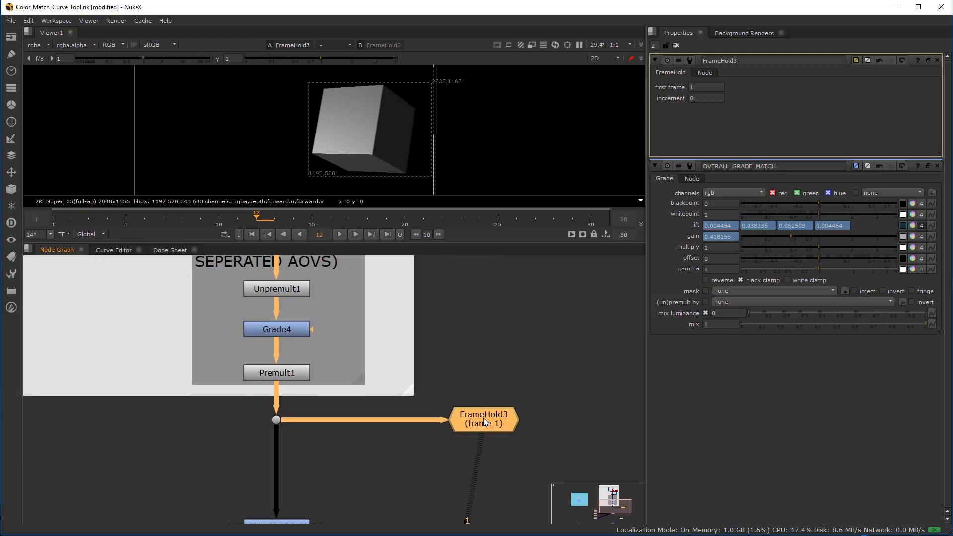
middle_drag(458, 404, 420, 358)
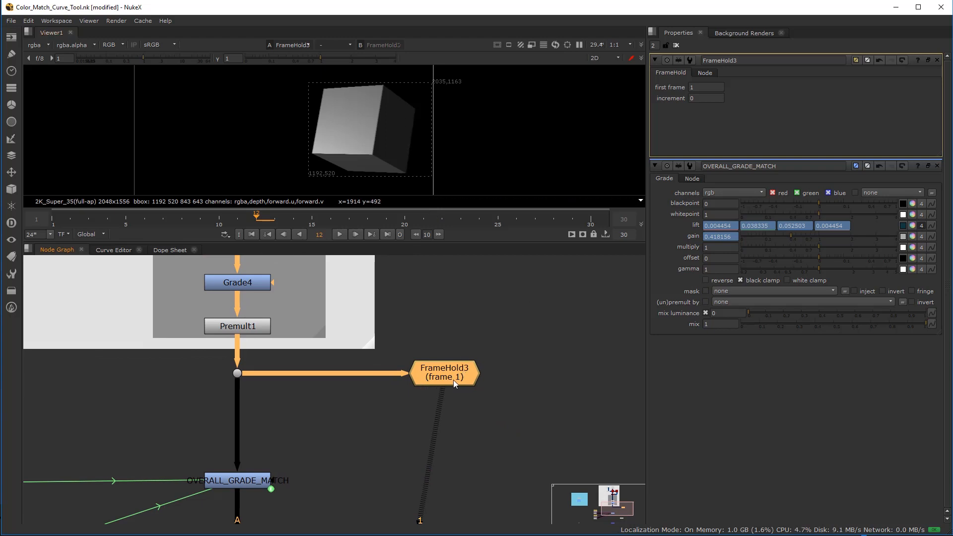
click(408, 413)
key(Tab)
text(cr)
click(363, 421)
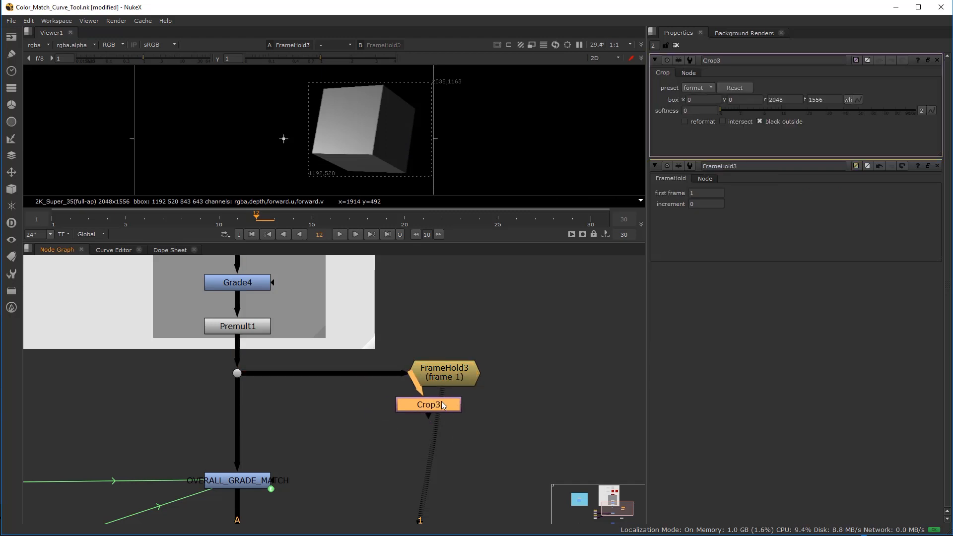
click(449, 404)
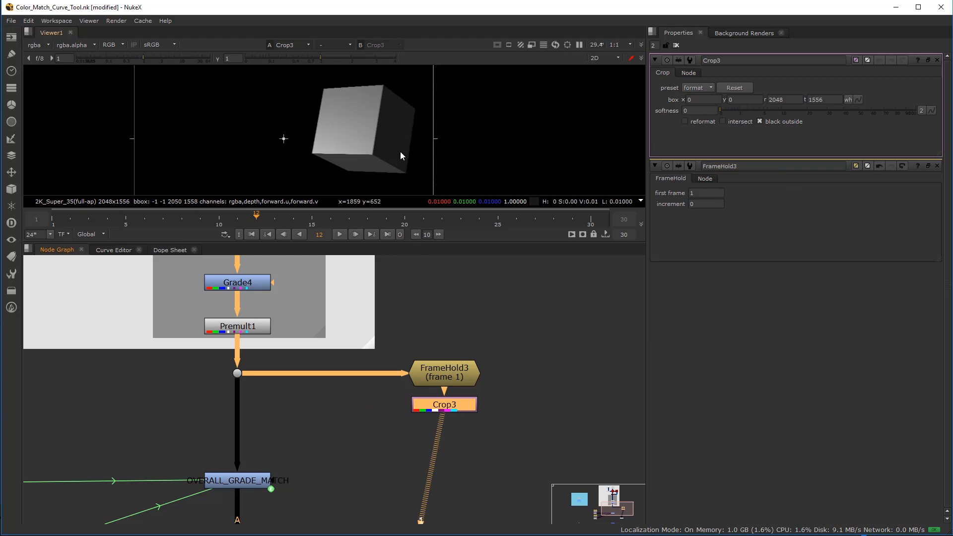
Step: Shrink Crop3's box onto the cube's dark side face, about x 1772, y 777, r 1838, t 873
scroll(389, 157, up, 3)
scroll(393, 142, up, 1)
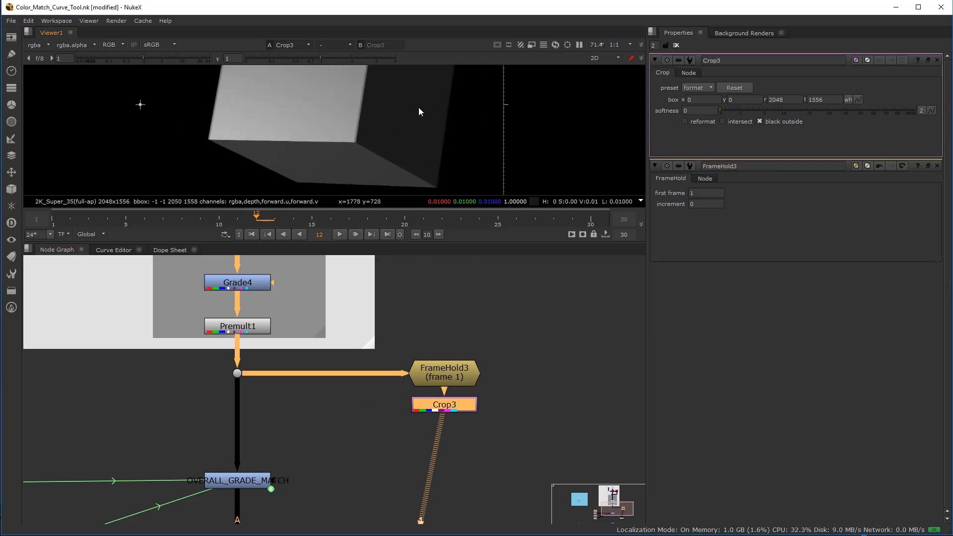
middle_drag(418, 111, 413, 132)
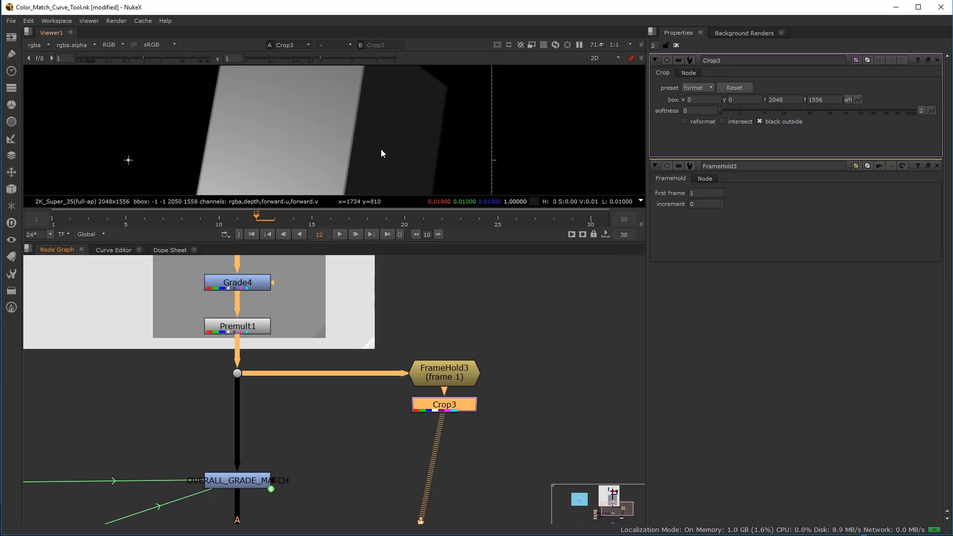
scroll(427, 141, down, 6)
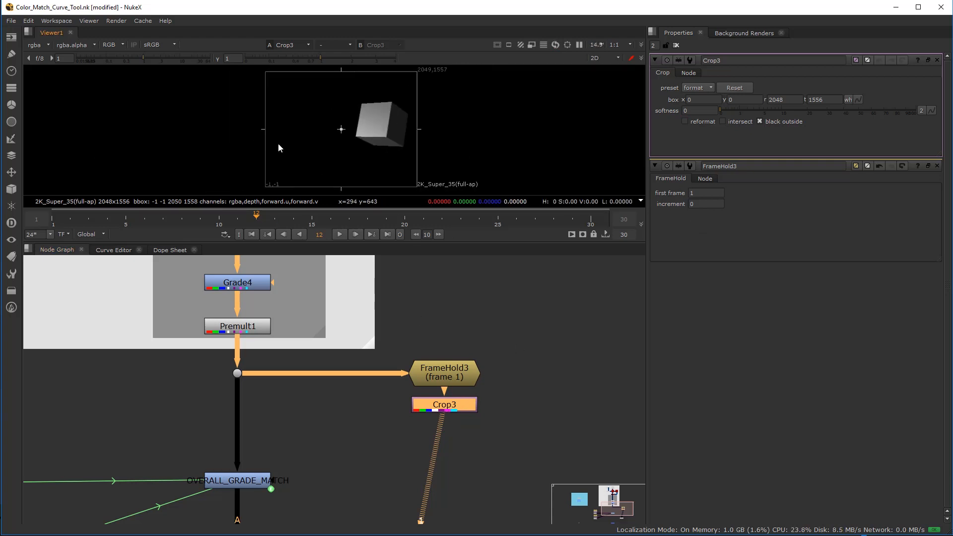
drag(266, 131, 402, 130)
drag(397, 72, 397, 121)
drag(392, 121, 395, 121)
middle_drag(405, 188, 410, 152)
drag(409, 150, 403, 101)
scroll(400, 94, up, 8)
drag(362, 169, 365, 140)
drag(377, 102, 390, 120)
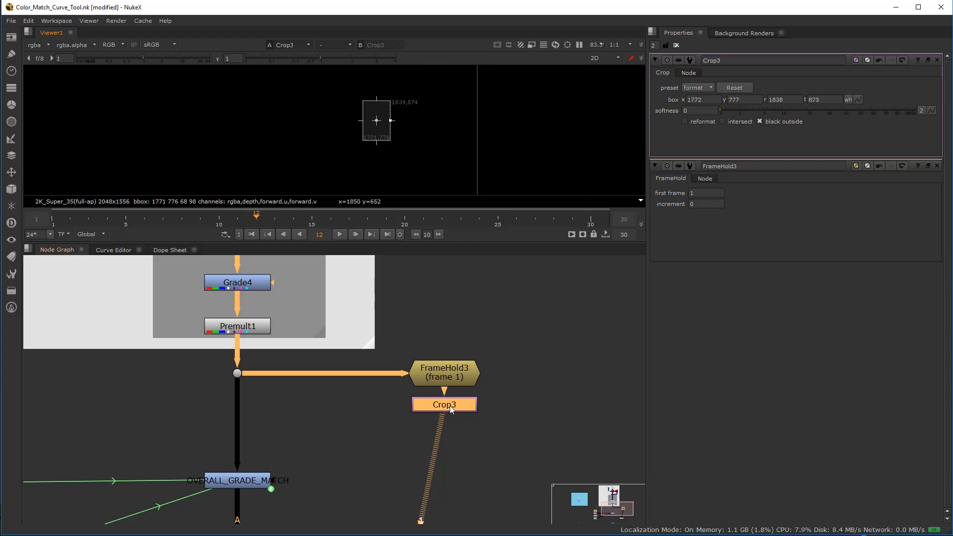
Step: Enable reformat on Crop3 and fit the cropped dark patch in the viewer
click(685, 121)
scroll(410, 142, down, 5)
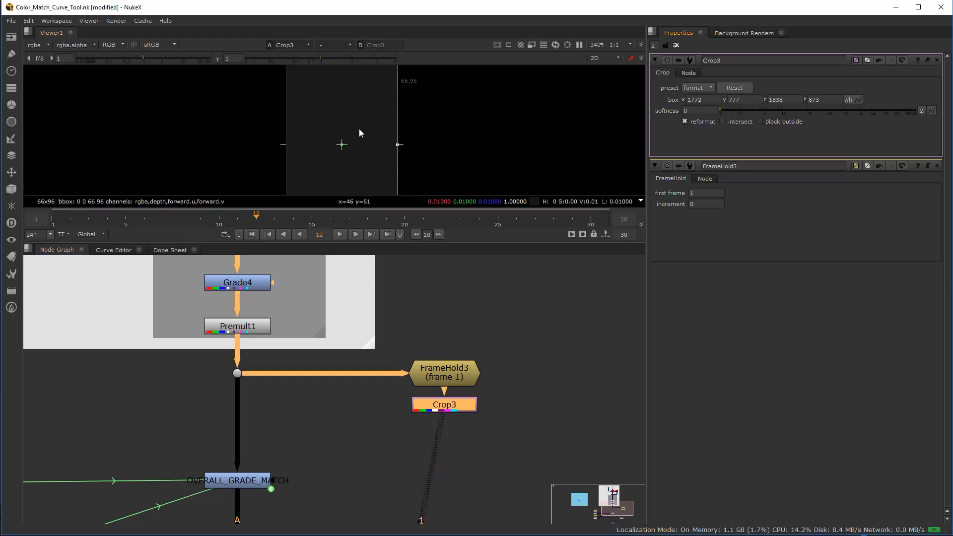
scroll(367, 124, down, 2)
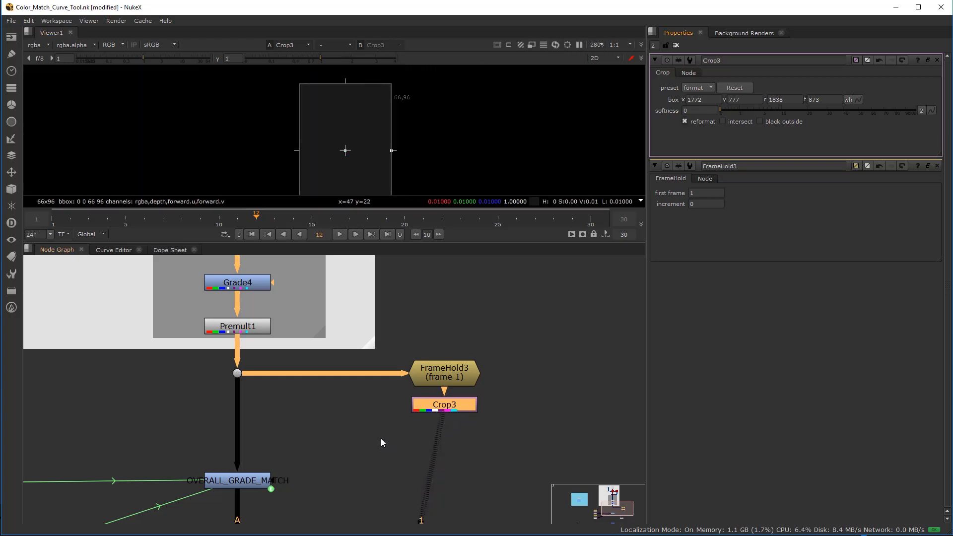
Step: Add a CurveTool node and connect it directly below Crop3
middle_drag(381, 439, 407, 446)
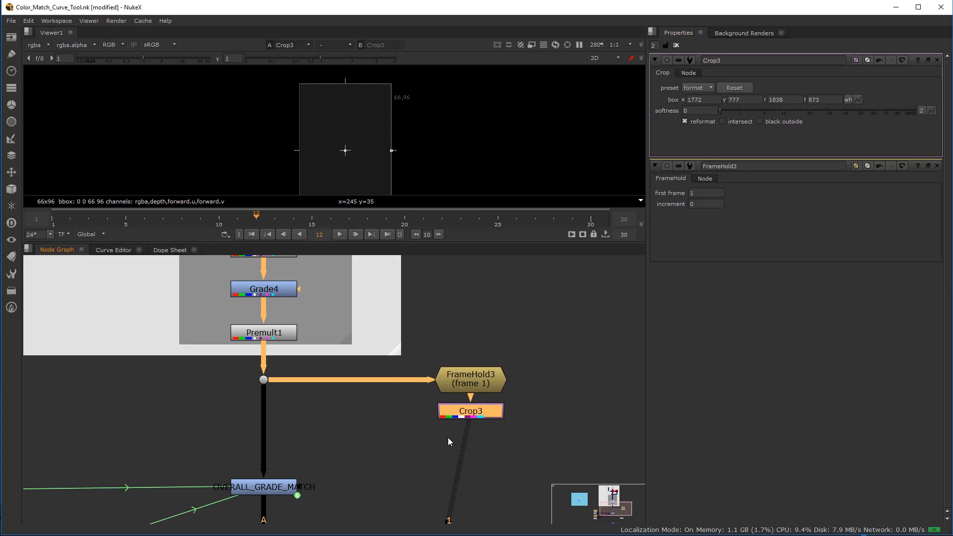
click(453, 454)
key(Tab)
text(cr)
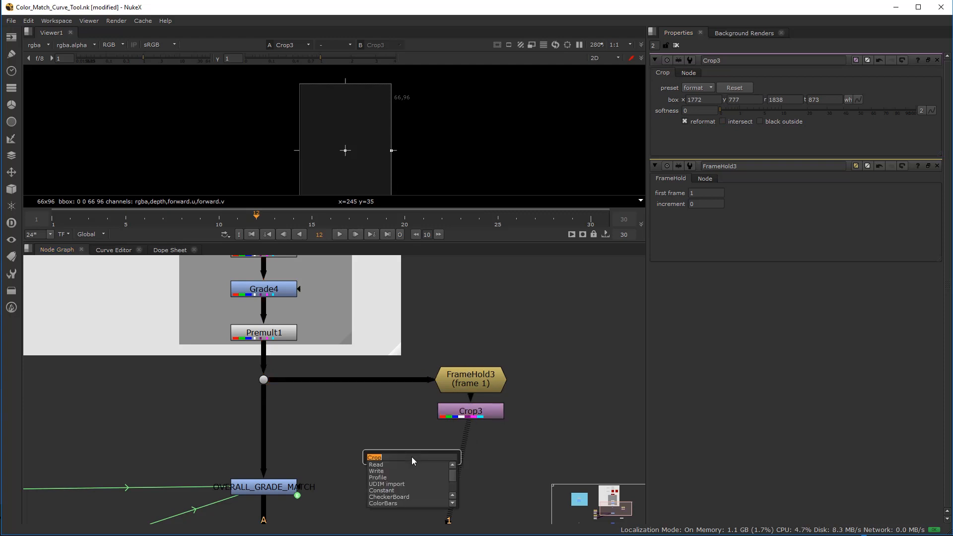
click(350, 453)
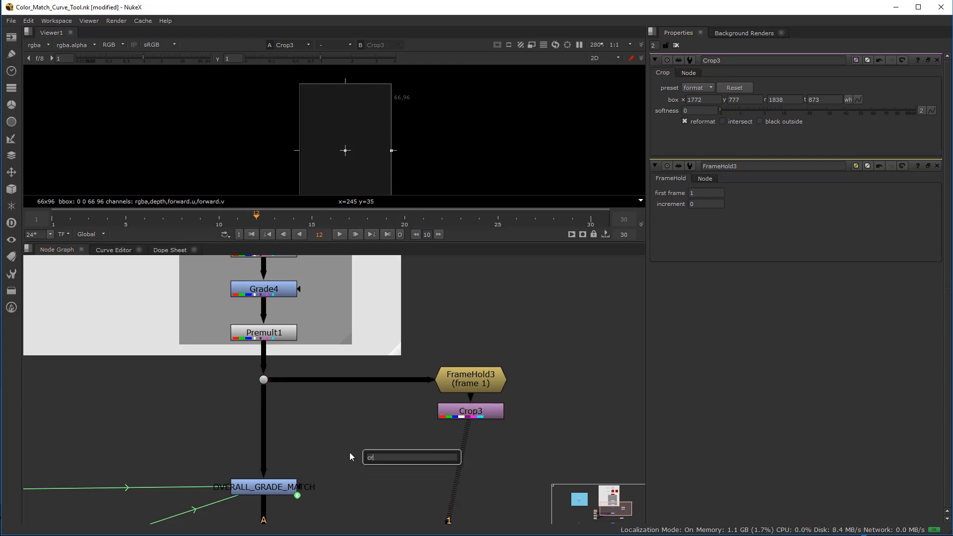
text(cur)
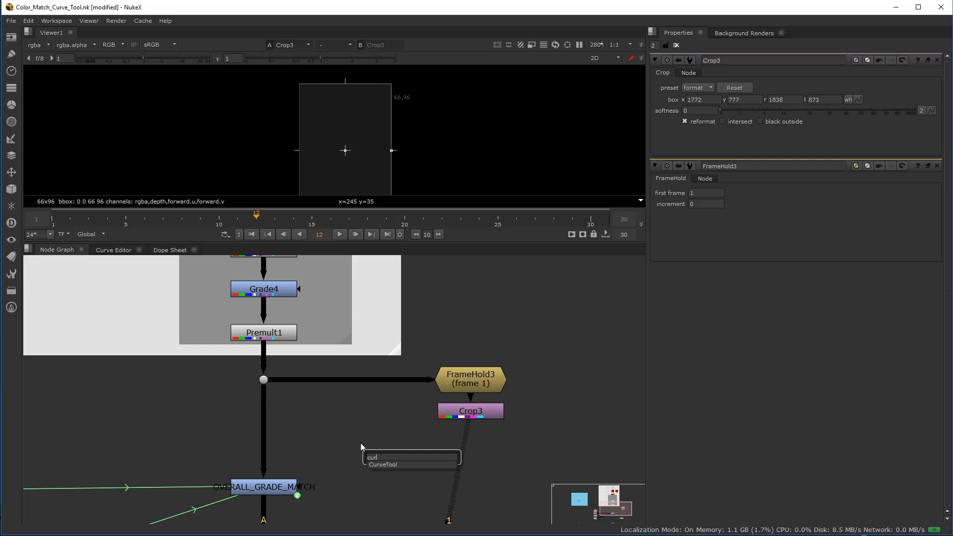
click(395, 466)
drag(409, 458, 448, 448)
drag(459, 446, 454, 444)
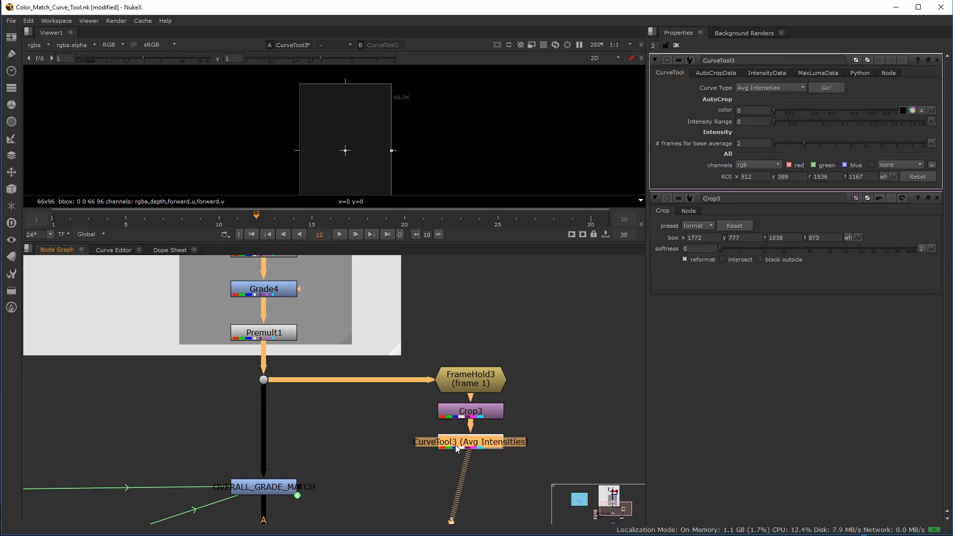
Step: Run CurveTool3's Avg Intensities analysis and show its intensity data
click(826, 87)
click(543, 243)
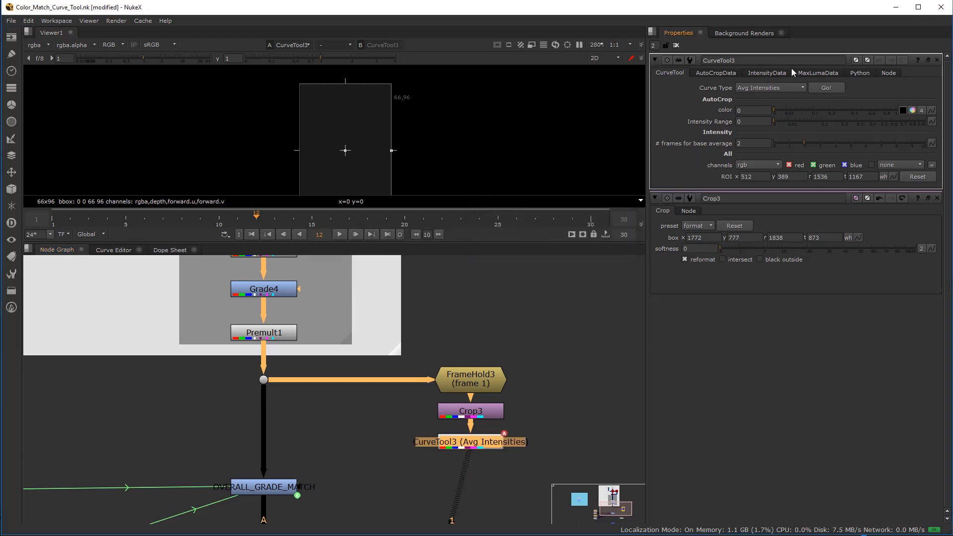
click(773, 75)
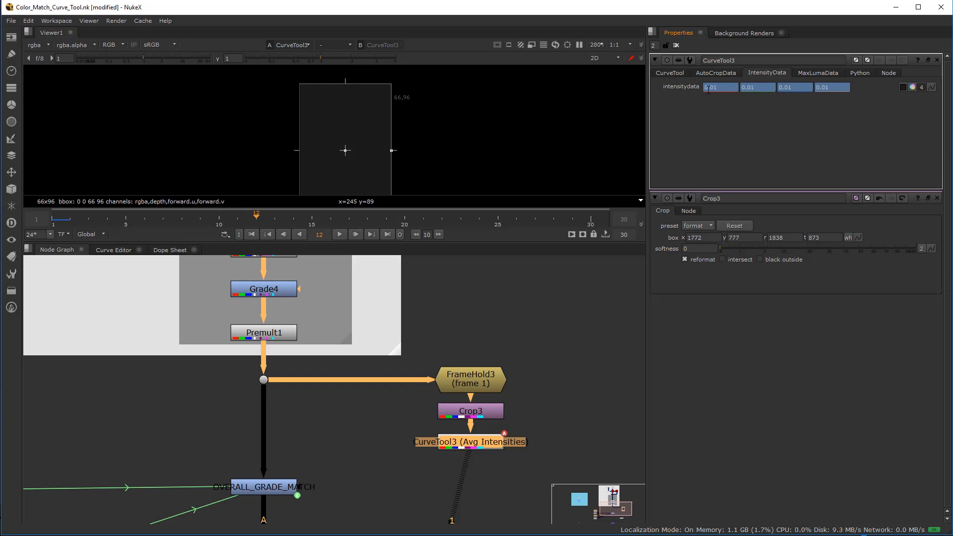
Step: Open OVERALL_GRADE_MATCH's settings and move the FrameHold3, Crop3 and CurveTool3 chain lower, beside the overall grade
middle_drag(297, 491, 332, 433)
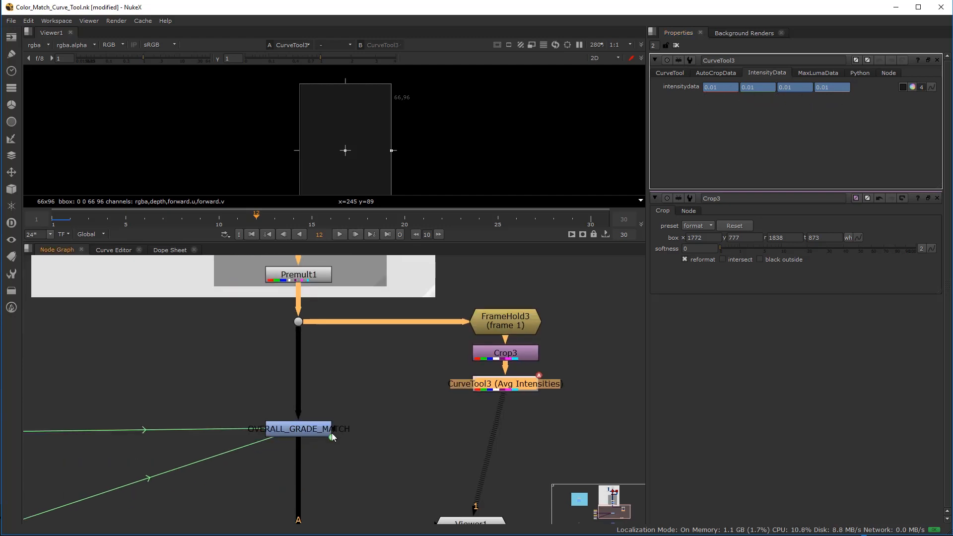
double_click(303, 434)
scroll(375, 404, down, 2)
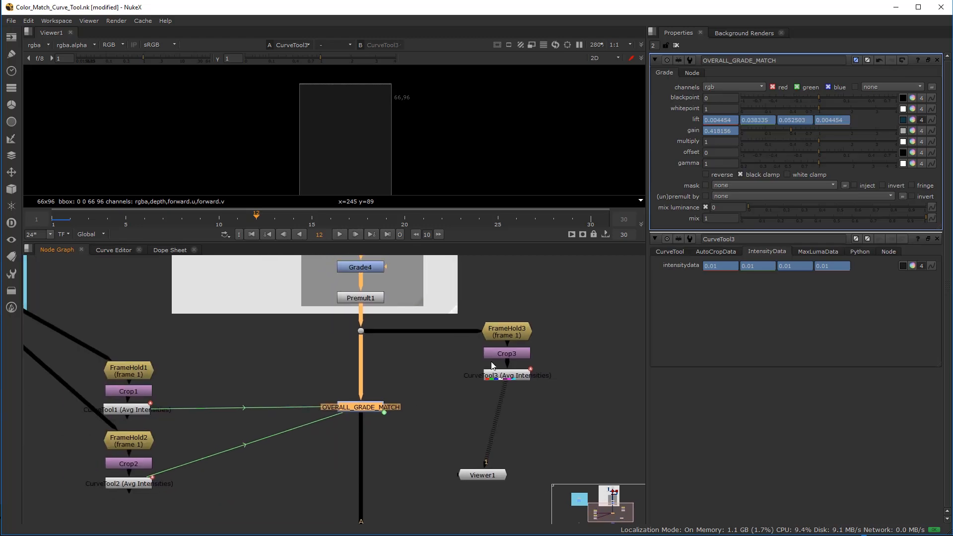
drag(468, 304, 565, 392)
drag(516, 334, 526, 371)
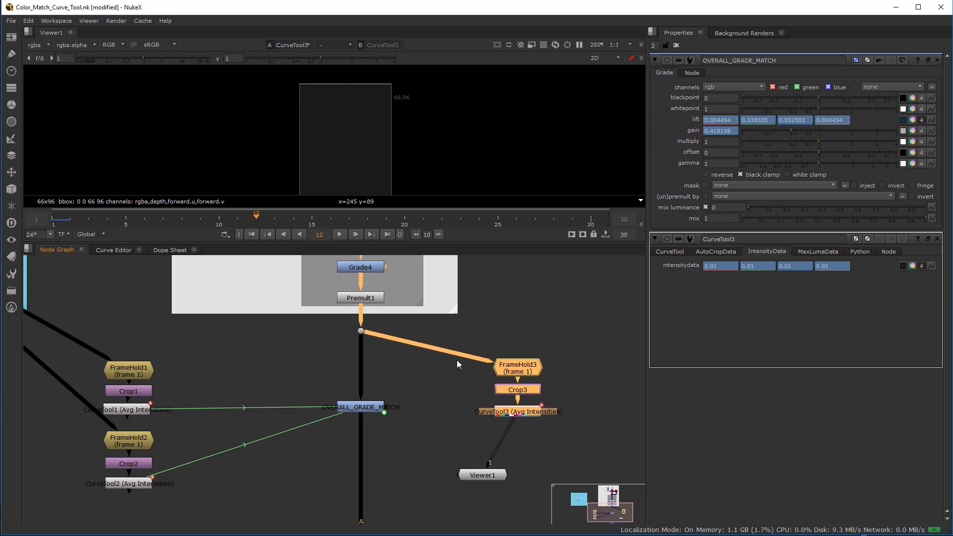
Step: Show CurveTool3's intensity data with OVERALL_GRADE_MATCH's settings and link the grade's blackpoint to CurveTool3's intensitydata
scroll(457, 364, up, 2)
double_click(546, 370)
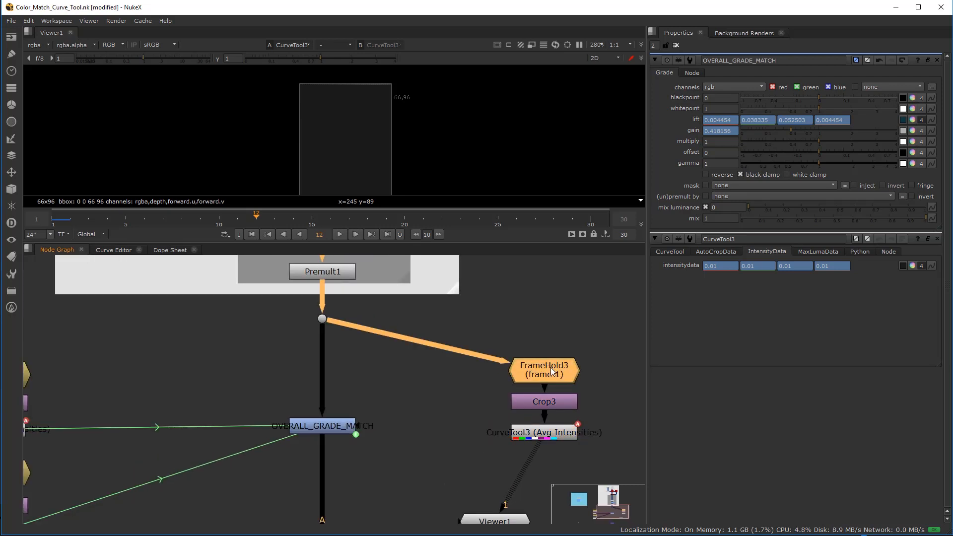
double_click(549, 435)
double_click(332, 430)
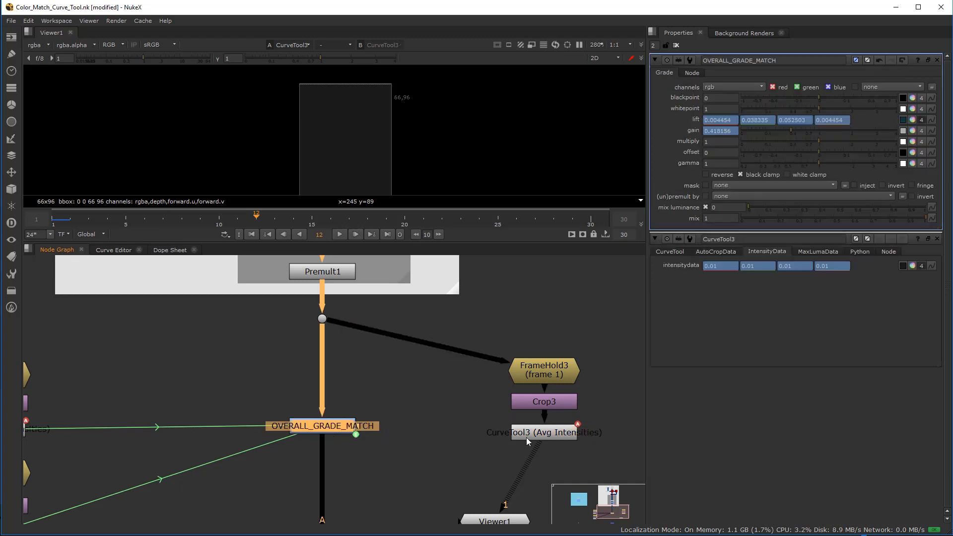
double_click(550, 435)
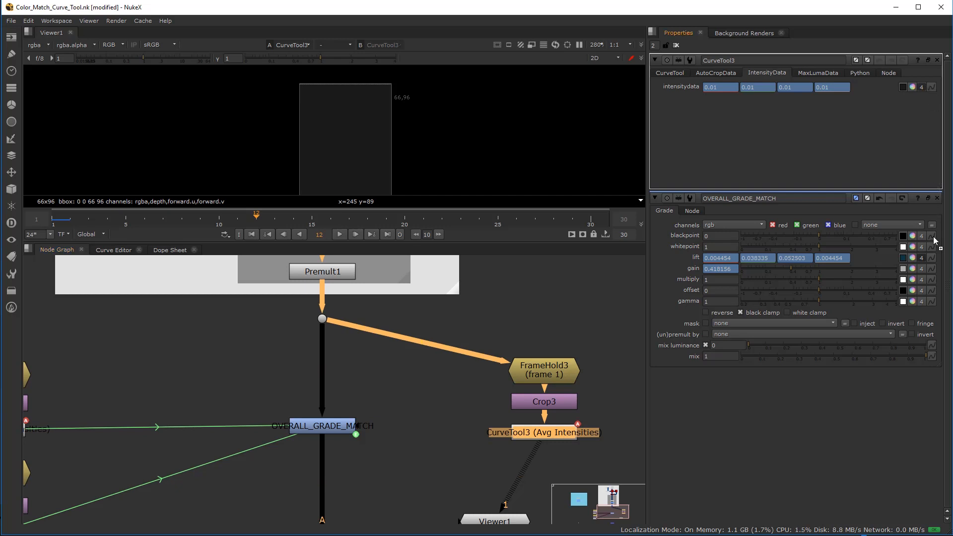
ctrl+drag(935, 240, 932, 236)
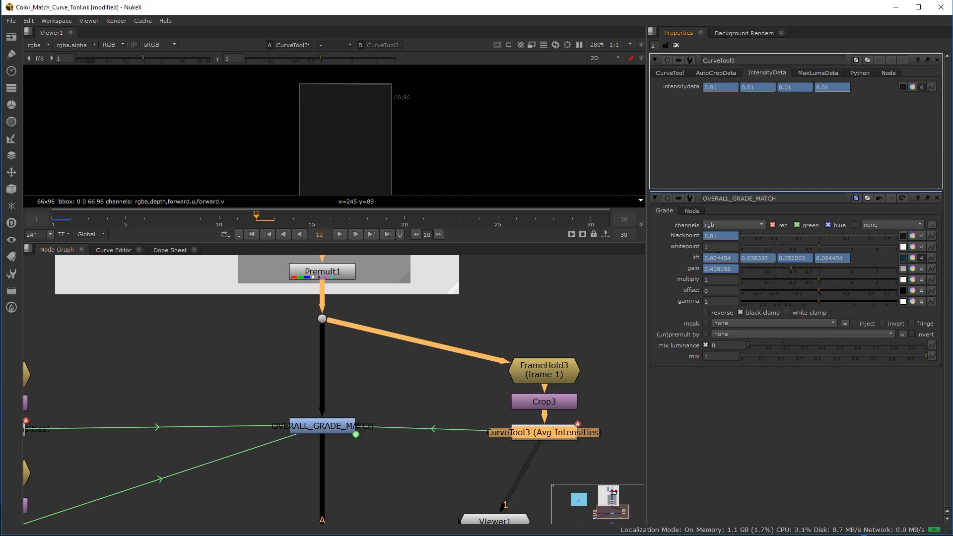
Step: Split OVERALL_GRADE_MATCH's blackpoint and gain into separate per-channel values
click(922, 236)
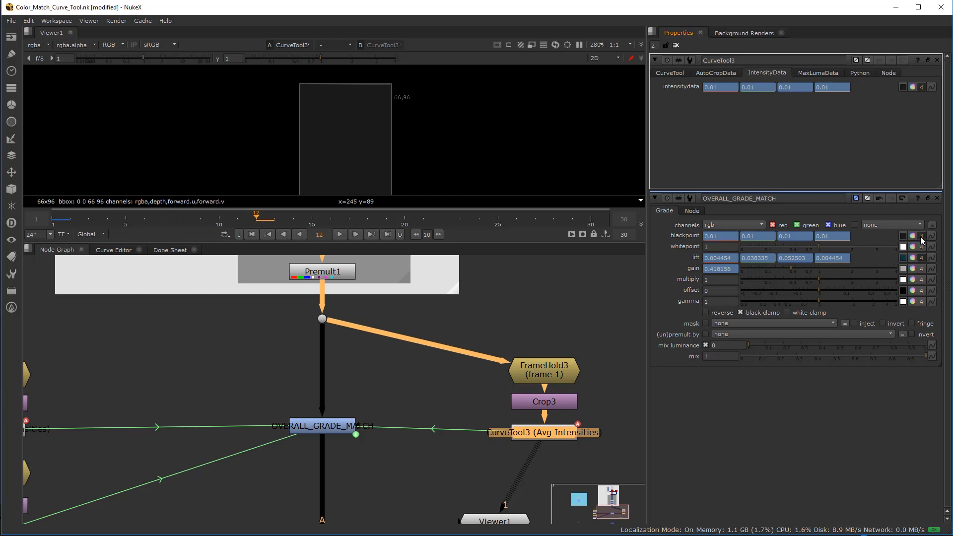
click(921, 269)
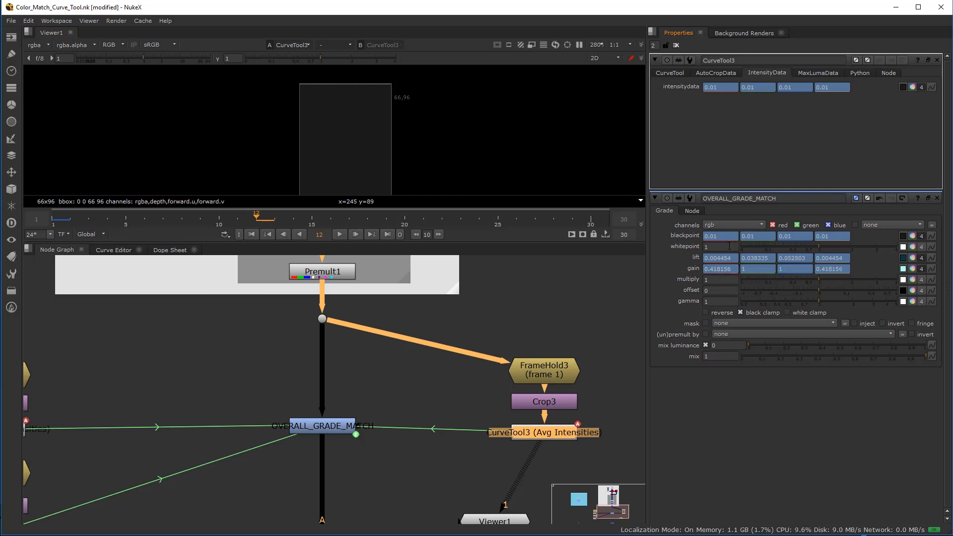
Step: Duplicate FrameHold3 and Crop3 together and connect the copy to the dot below Premult1
scroll(452, 395, down, 1)
middle_drag(451, 395, 347, 373)
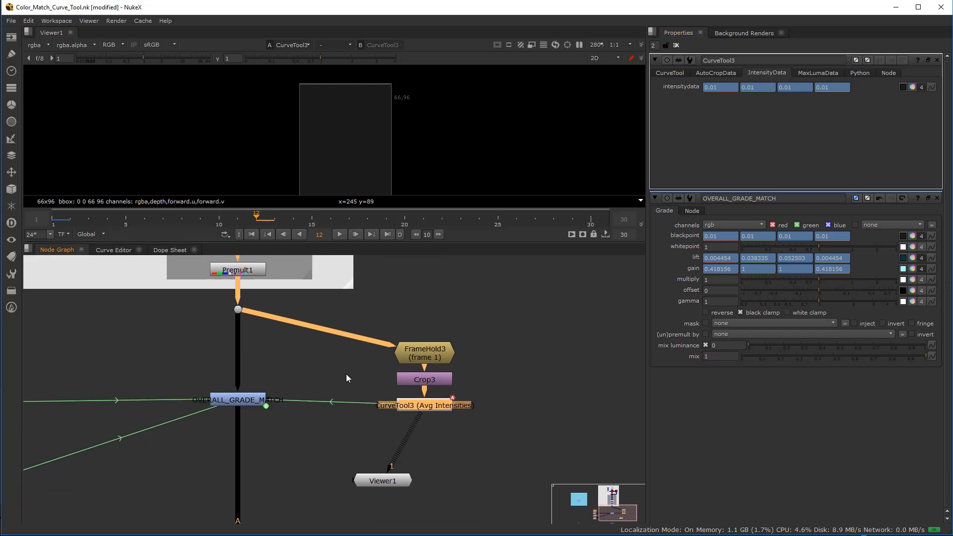
click(345, 424)
click(425, 354)
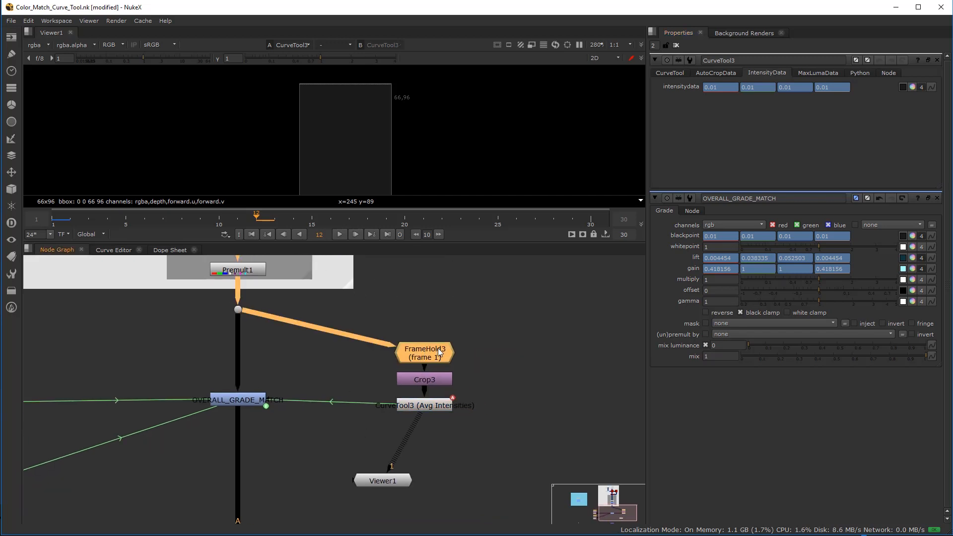
drag(386, 318, 507, 362)
key(ctrl+c)
key(ctrl+v)
drag(489, 328, 237, 311)
Step: Place the FrameHold4 and Crop4 copies below CurveTool3 and move Viewer1 clear of them
middle_drag(432, 385, 526, 314)
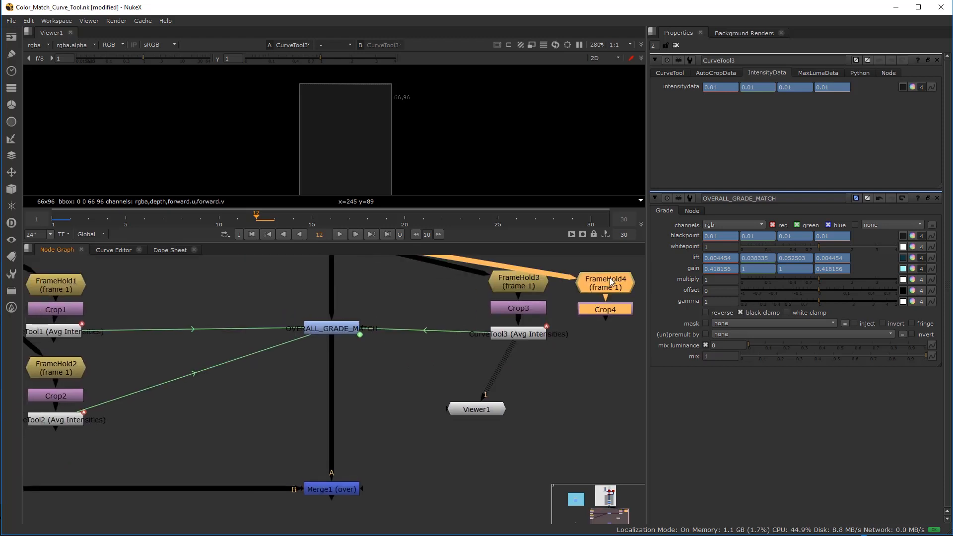
drag(607, 276, 522, 384)
drag(484, 410, 432, 392)
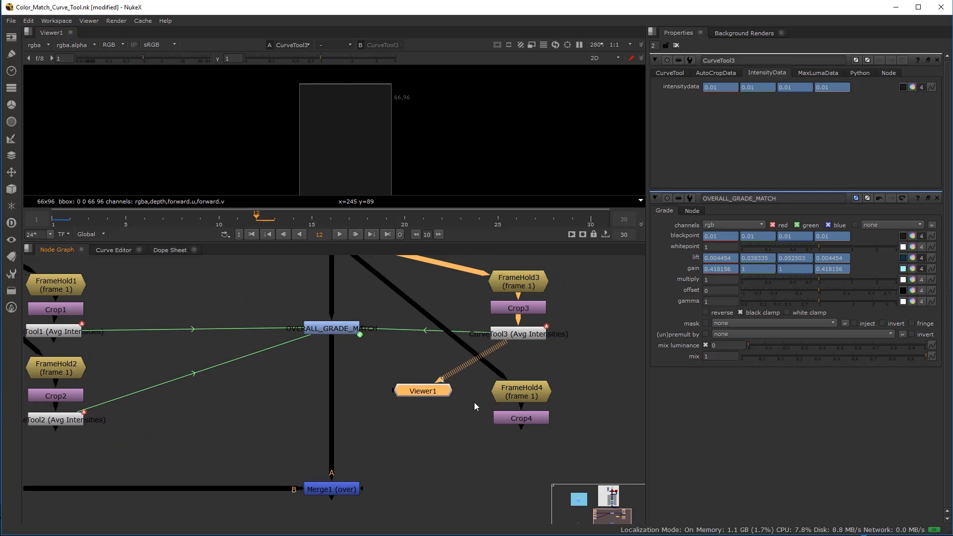
Step: View Crop4 with its settings open and disable it to see the whole CG cube
scroll(521, 417, up, 2)
click(522, 420)
key(1)
double_click(524, 422)
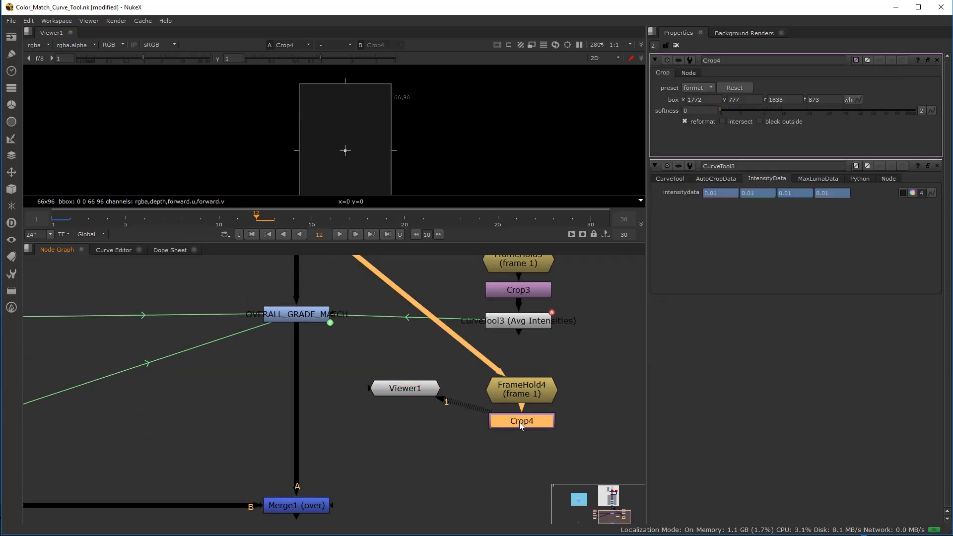
key(d)
scroll(353, 187, up, 3)
scroll(394, 114, up, 4)
scroll(436, 120, up, 1)
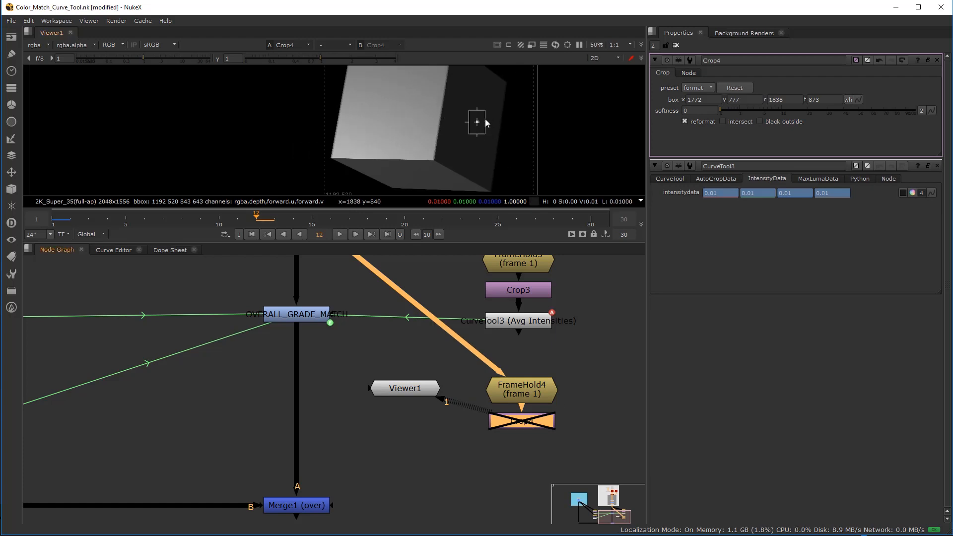
Step: Fit Crop4's box inside the lit face's lower corner at x 1230.75, y 690.25, r 1263.25, t 728.75, and re-enable the crop
drag(477, 121, 341, 158)
scroll(341, 155, up, 5)
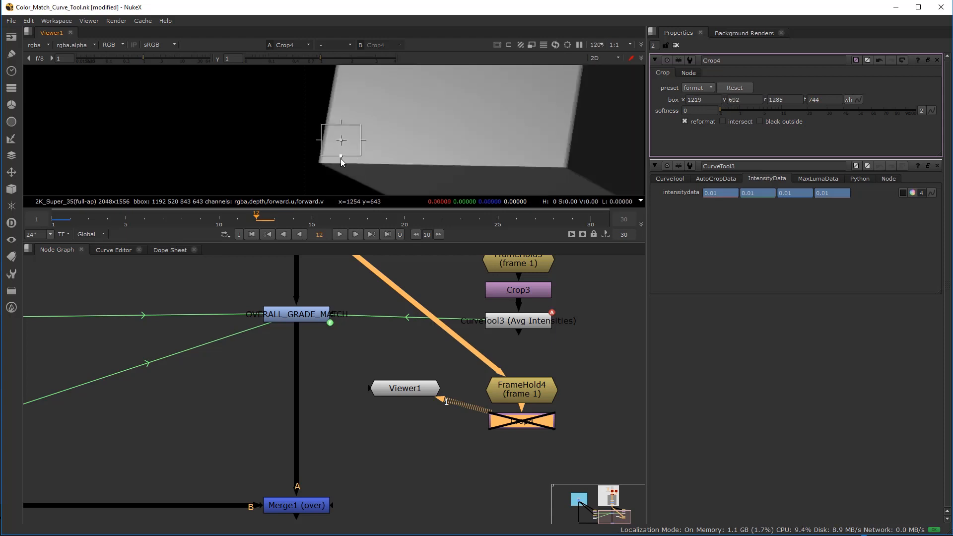
drag(341, 123, 339, 142)
click(527, 426)
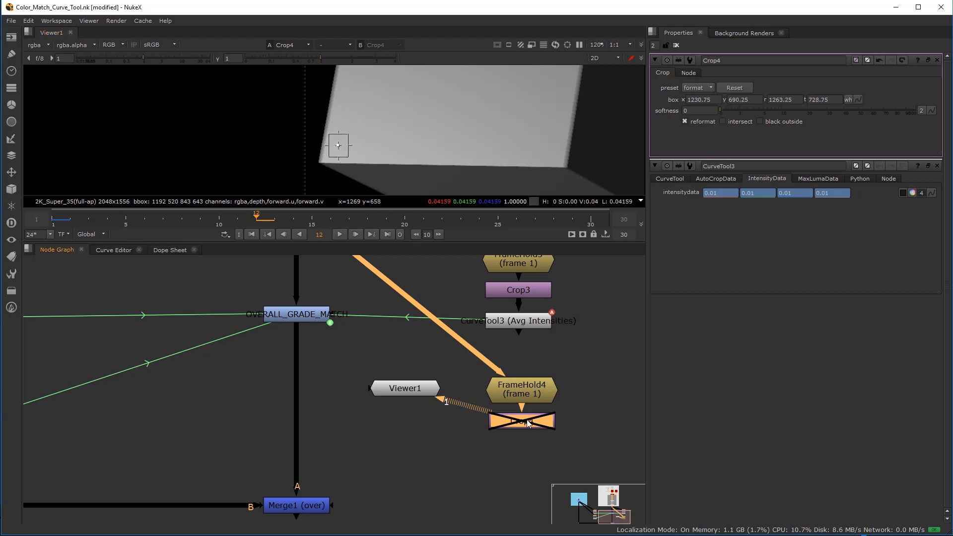
key(d)
key(f)
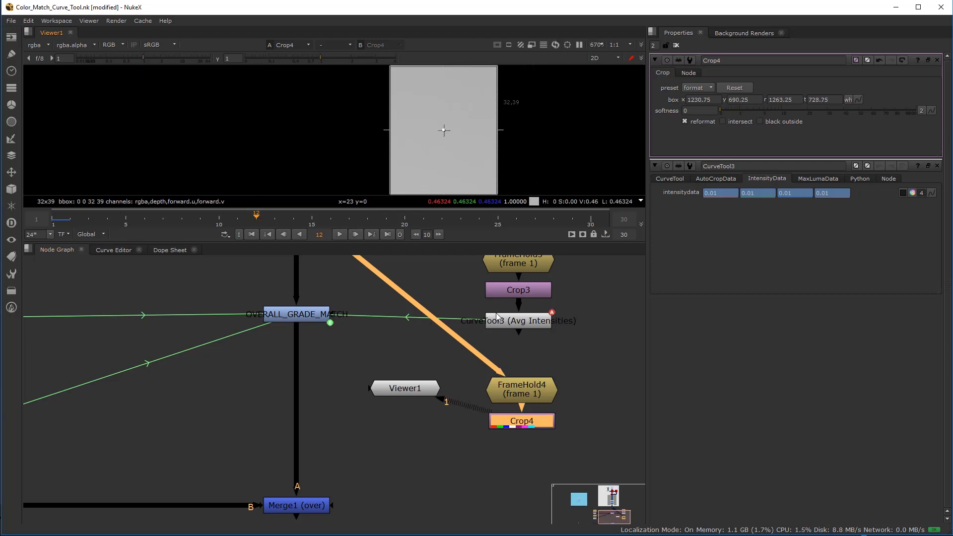
Step: Add a CurveTool node and connect it directly below Crop4
click(509, 449)
key(Tab)
text(cr)
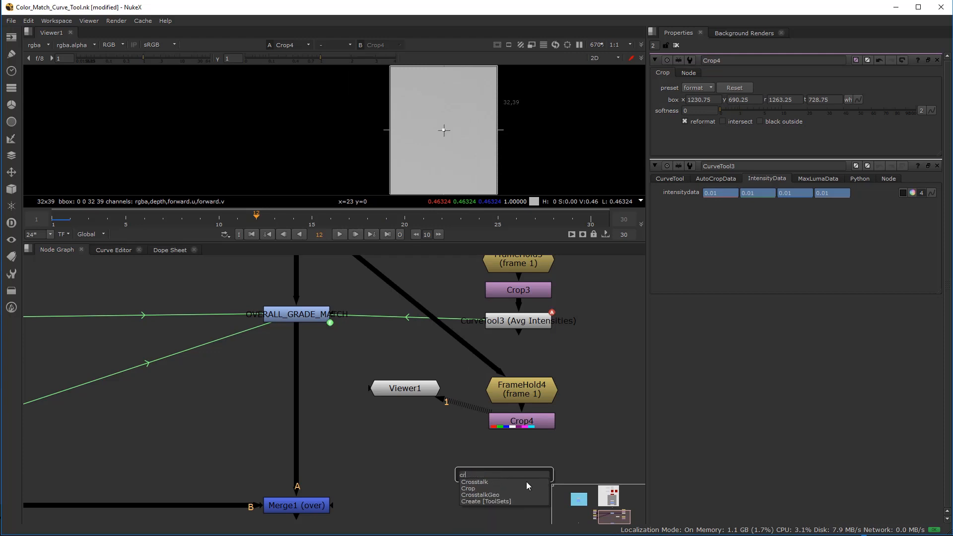
key(BackSpace)
text(ur)
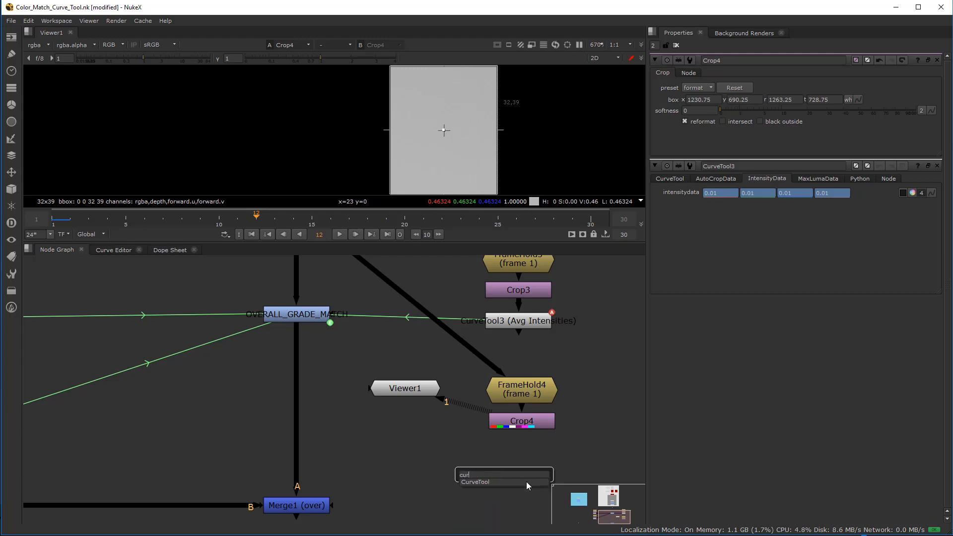
click(494, 484)
drag(514, 455, 527, 462)
drag(507, 428, 511, 425)
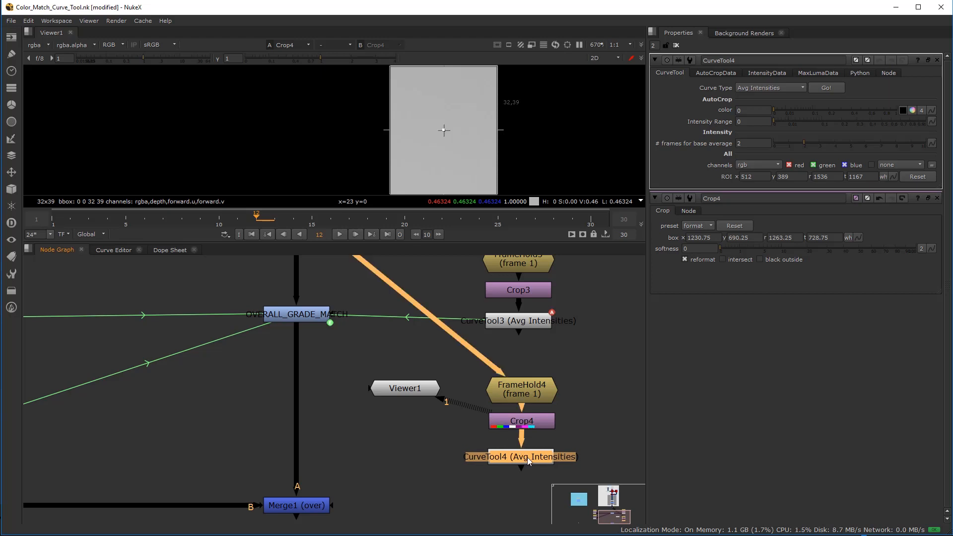
Step: Run CurveTool4's Avg Intensities analysis and show its intensity data
click(826, 87)
click(548, 248)
drag(535, 457, 535, 452)
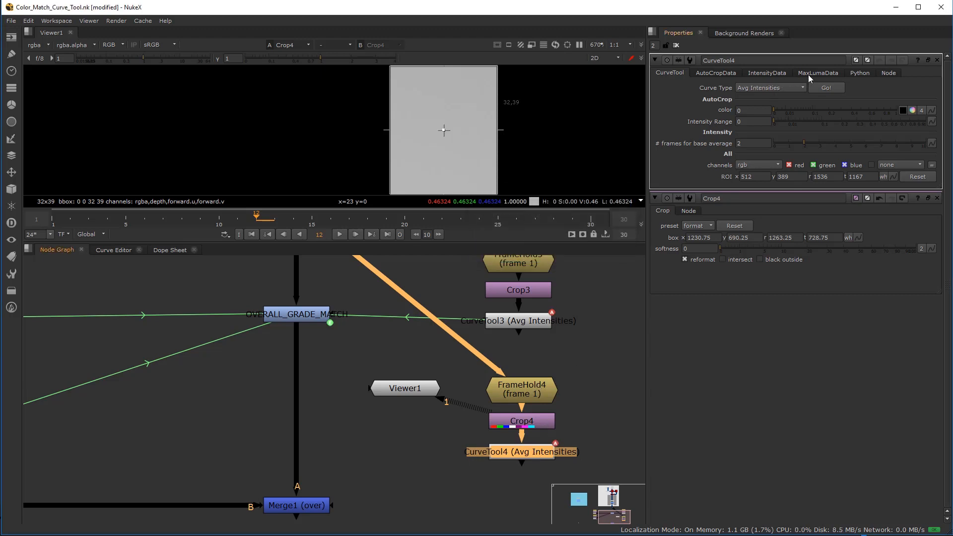
click(789, 74)
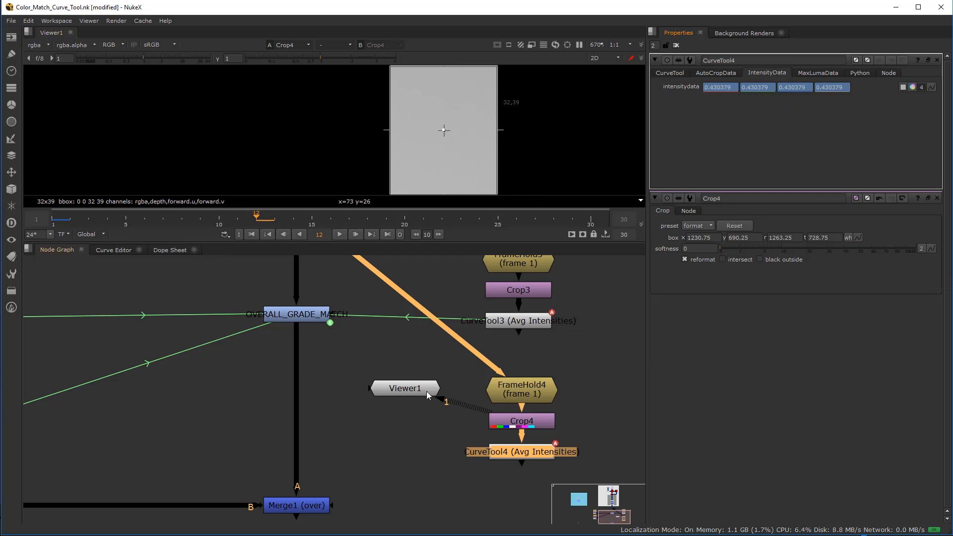
Step: Move Viewer1 below and beside the CurveTool4 chain, clear of the overall grade
drag(507, 451, 506, 447)
drag(422, 392, 427, 479)
click(368, 403)
Step: Open OVERALL_GRADE_MATCH's settings alongside CurveTool4's and link the grade's whitepoint to CurveTool4's intensitydata
middle_drag(489, 400, 457, 410)
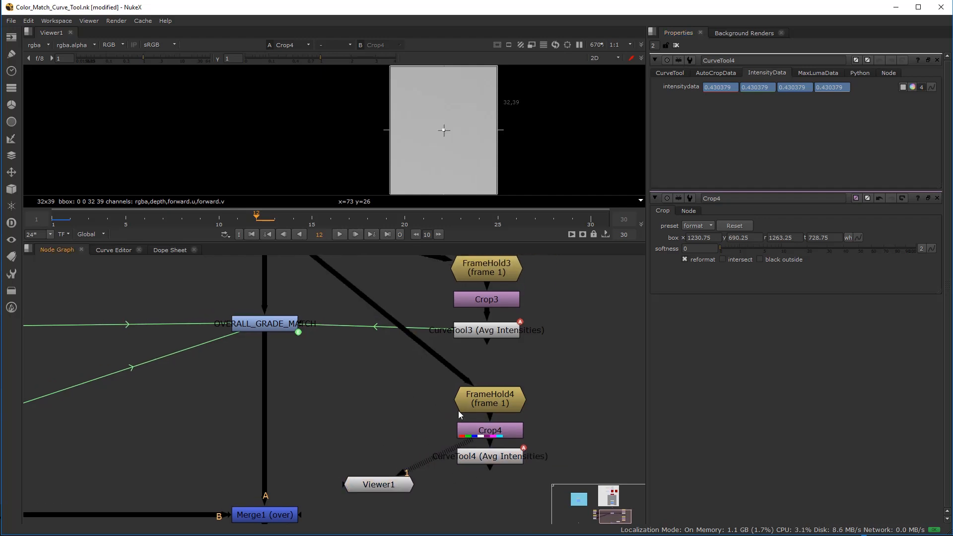
click(487, 457)
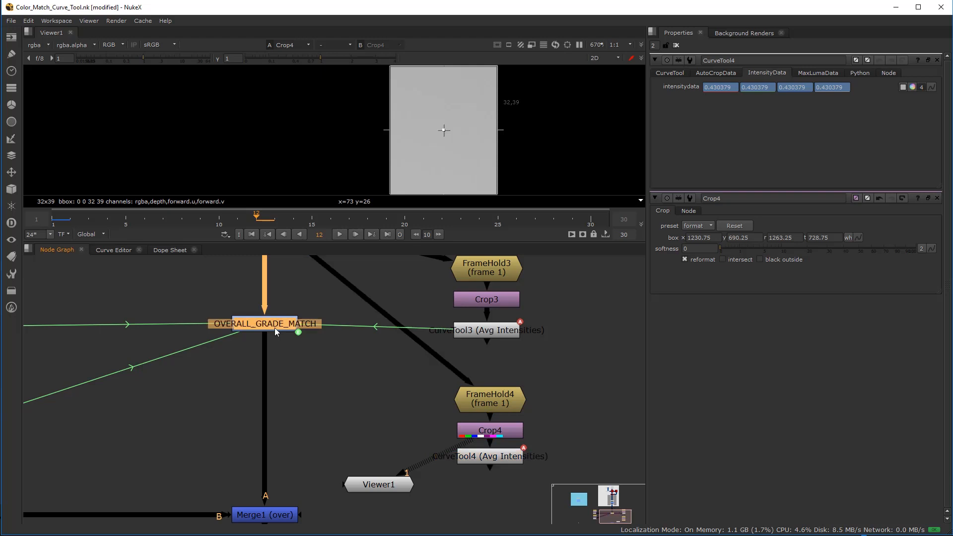
double_click(275, 328)
double_click(476, 459)
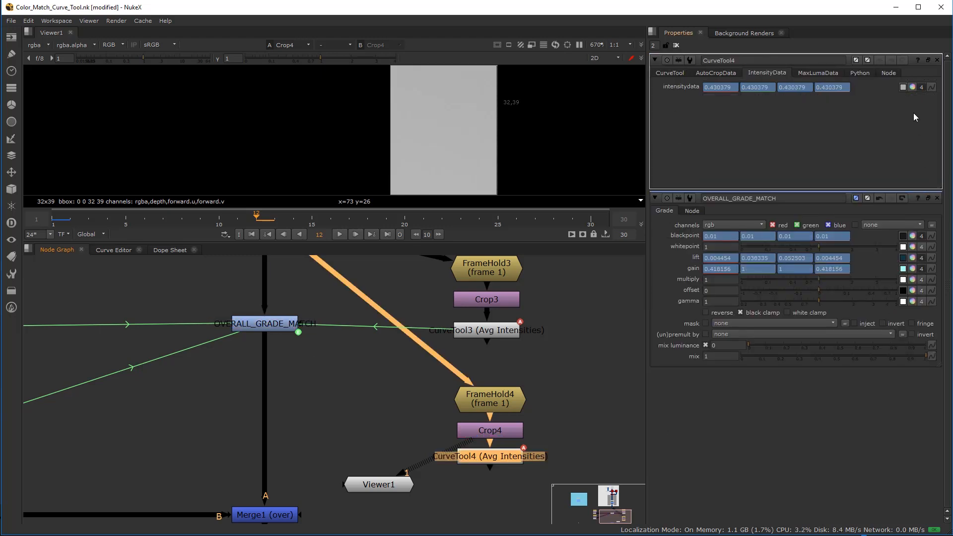
ctrl+drag(933, 88, 931, 250)
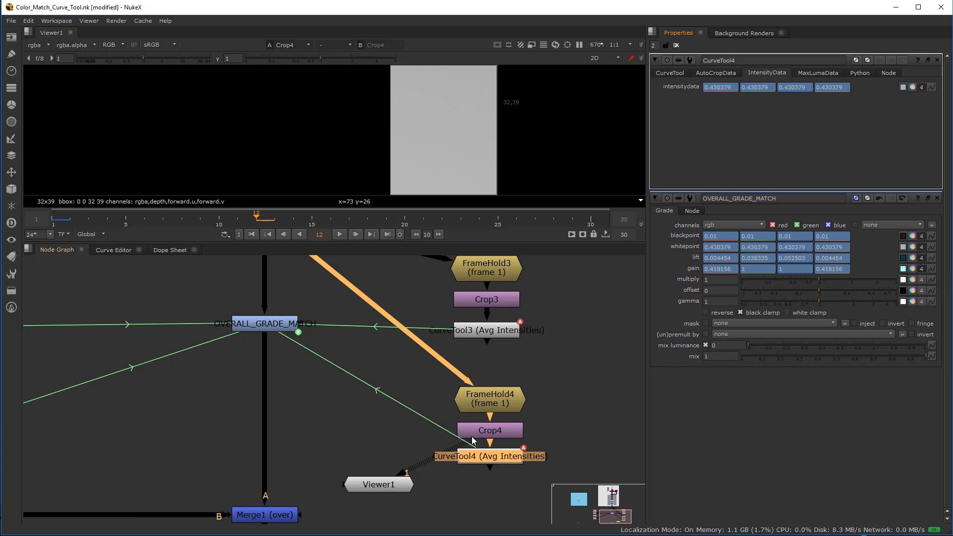
Step: Add a backdrop behind the FrameHold1 and FrameHold2 sampling chains and resize it to frame both
scroll(493, 392, down, 3)
middle_drag(428, 354, 435, 399)
scroll(467, 399, up, 2)
scroll(394, 408, down, 2)
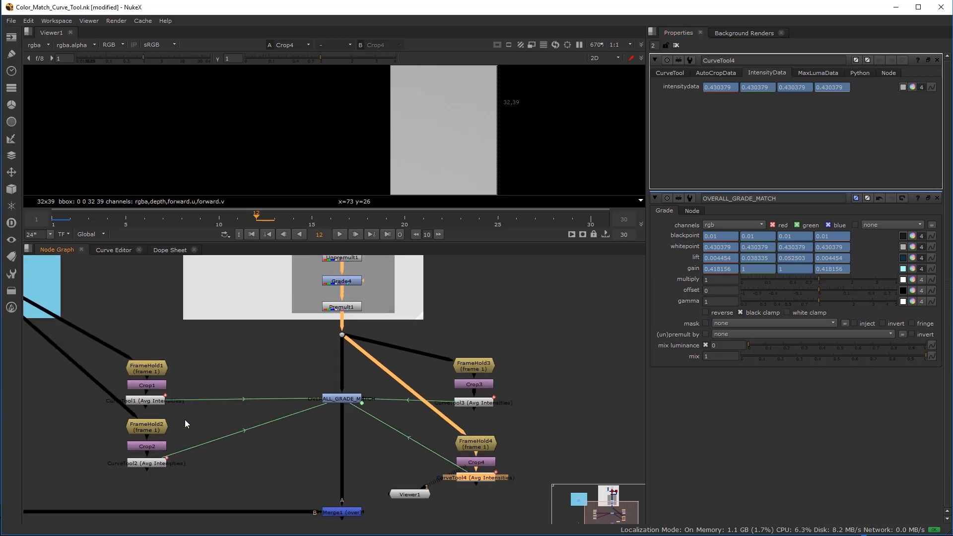
middle_drag(137, 410, 177, 381)
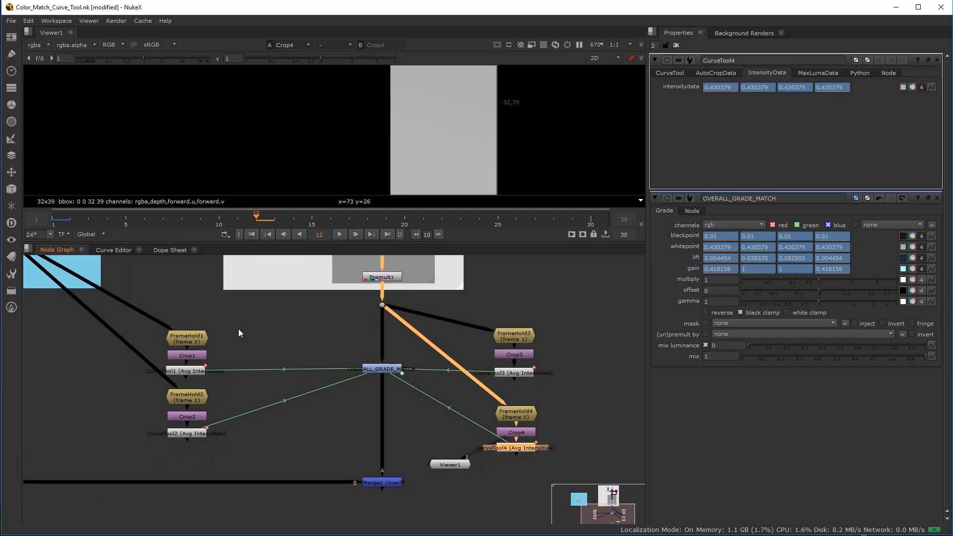
drag(242, 326, 132, 450)
middle_drag(132, 450, 218, 430)
key(Tab)
text(back)
click(202, 420)
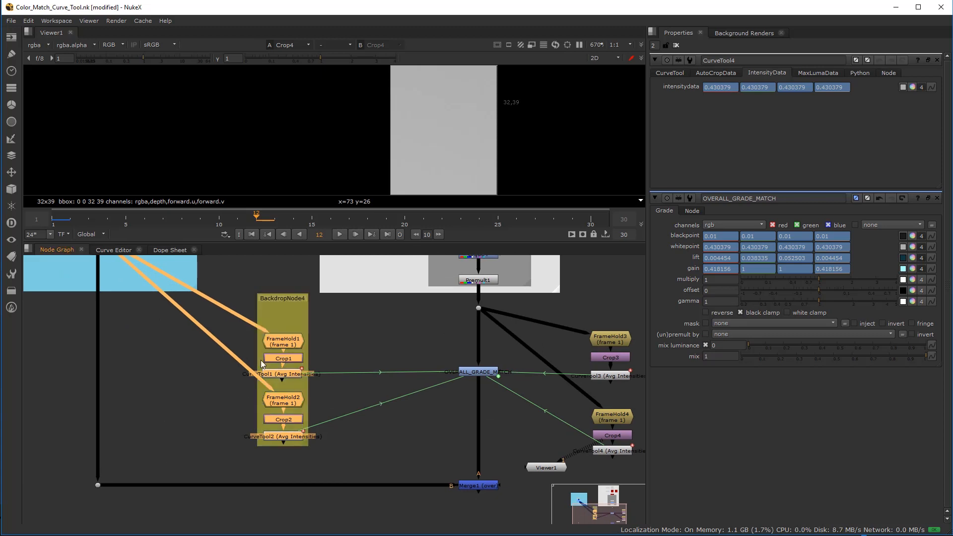
drag(306, 446, 350, 451)
ctrl+drag(309, 299, 288, 309)
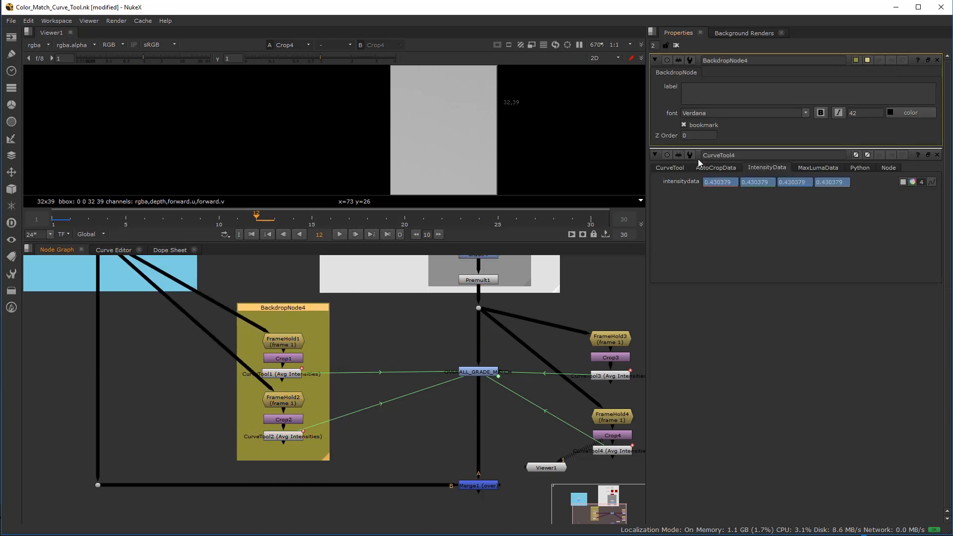
Step: Change the tile color of the backdrop behind the backplate samples to a neutral grey
click(857, 60)
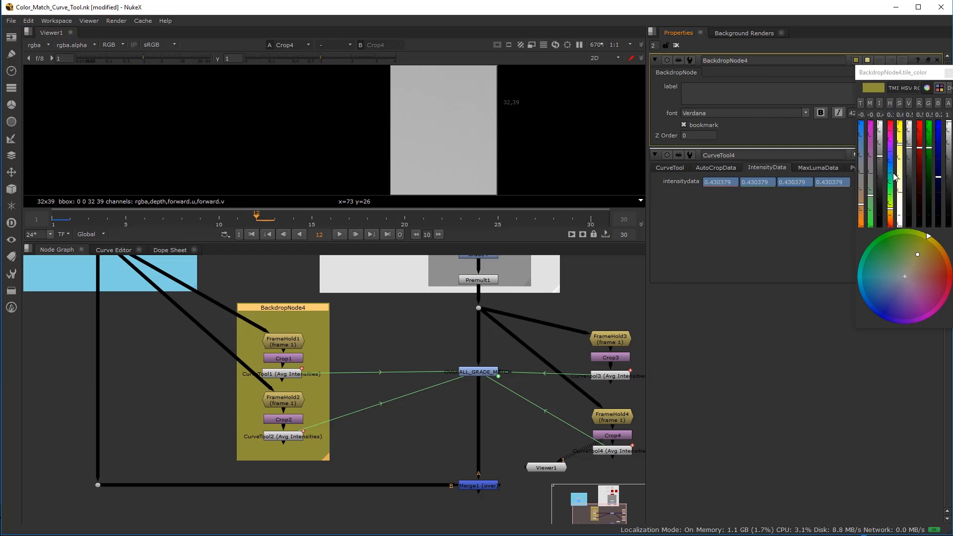
drag(900, 177, 902, 256)
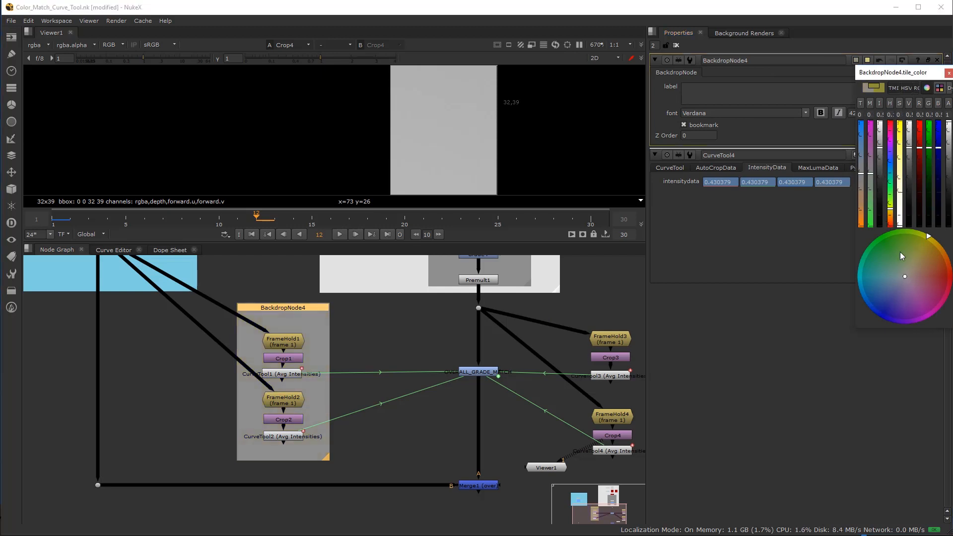
click(948, 74)
Step: Label BackdropNode4 "BLACK_WHITE_P" with "BACKPLATE" on a second line and reduce its font size to 18
click(720, 93)
text(B)
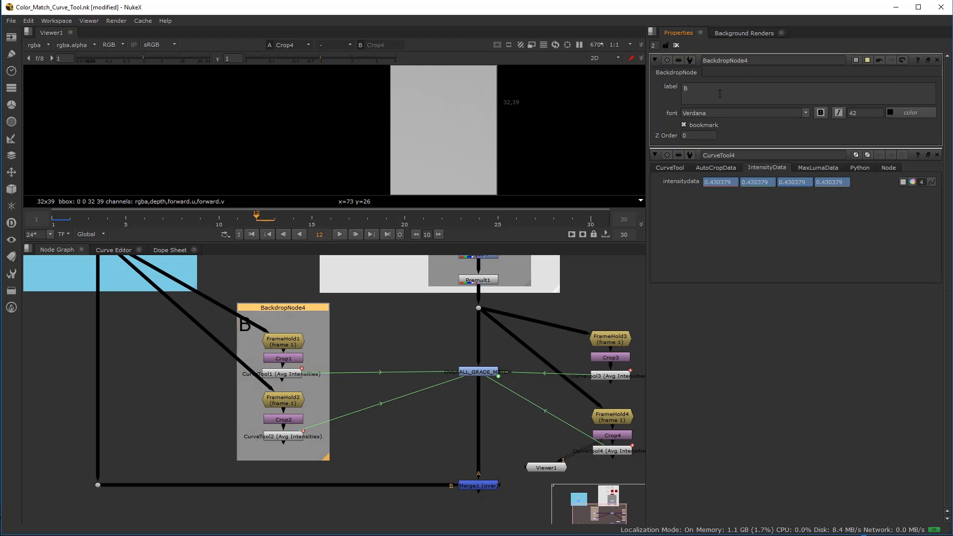
text(LACK_WHITE_P)
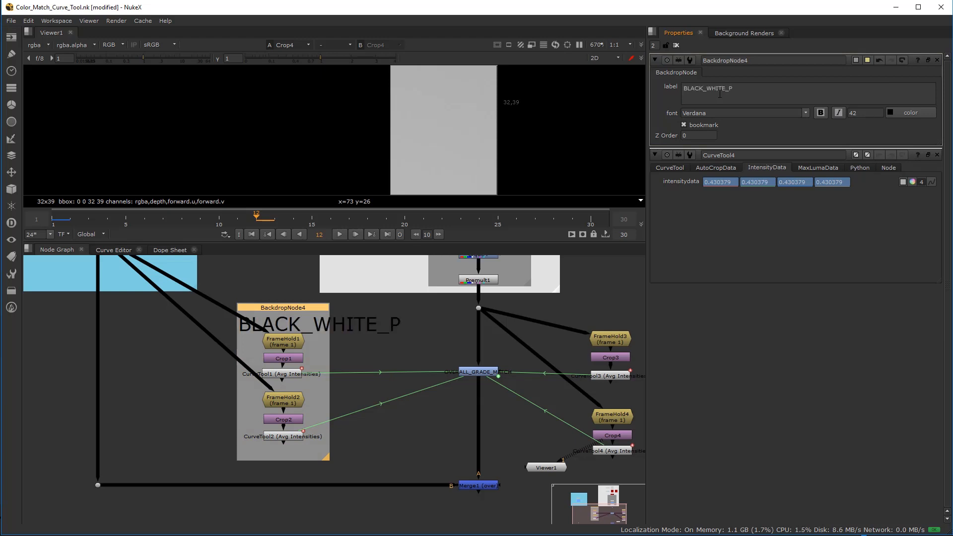
key(Return)
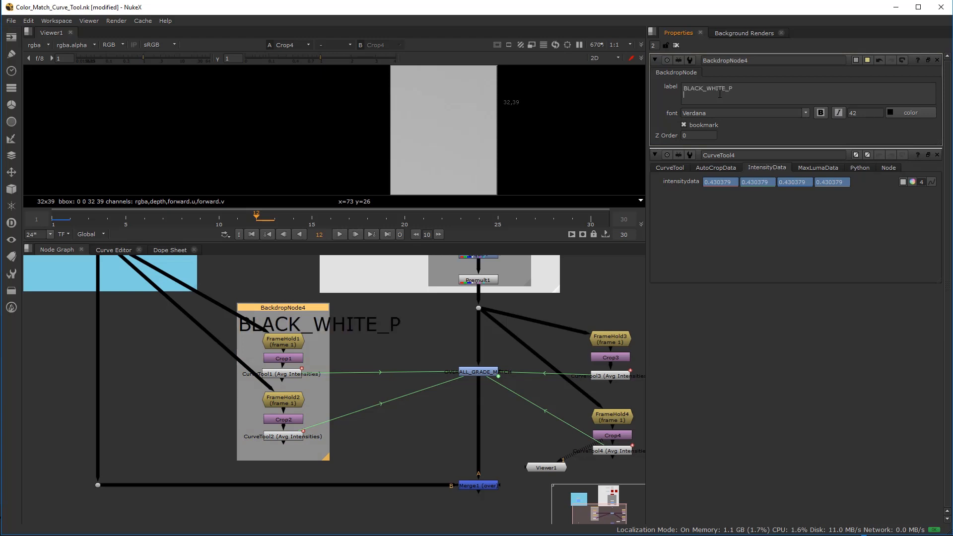
text(BACKPLATE)
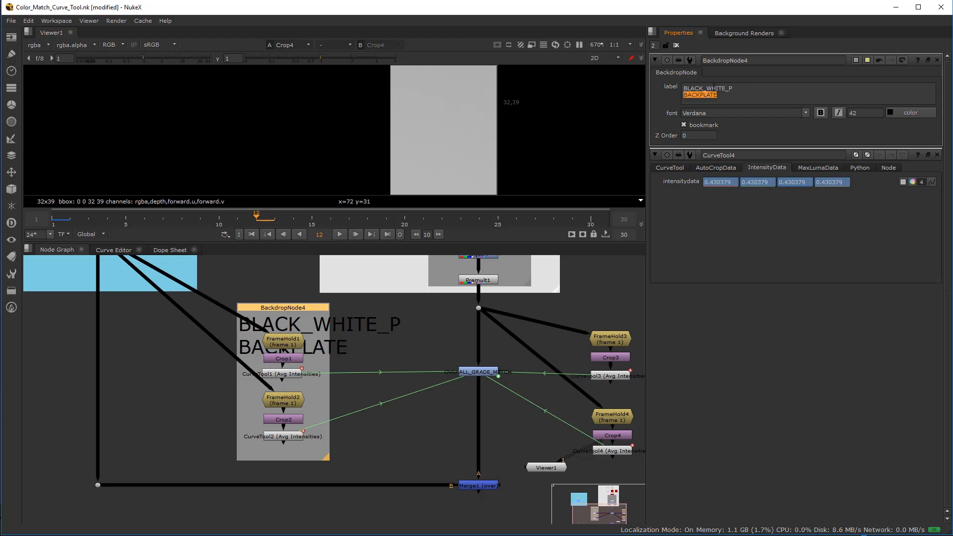
click(853, 113)
scroll(853, 113, down, 20)
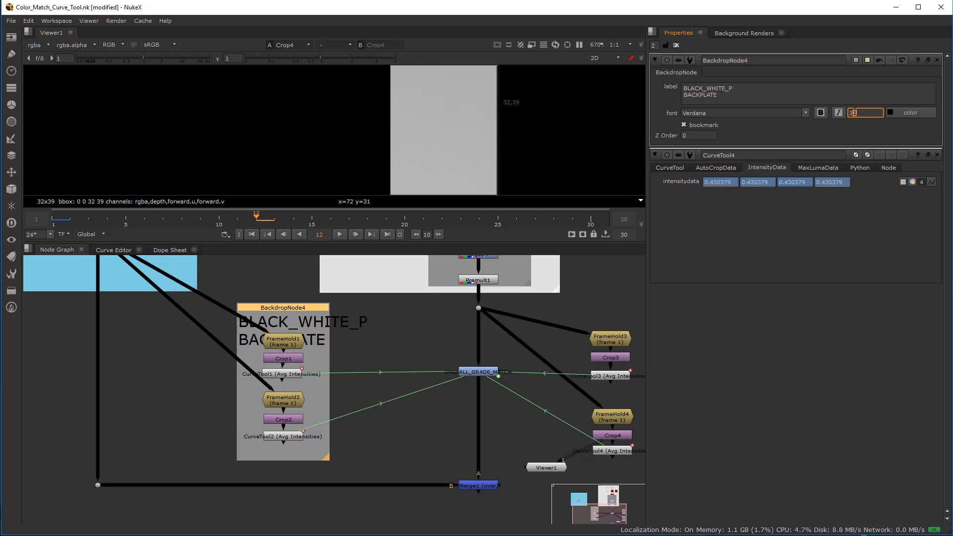
click(403, 323)
Step: Add a backdrop behind the FrameHold3 and FrameHold4 sampling chains and resize it to frame both
middle_drag(578, 360, 473, 360)
drag(472, 318, 568, 487)
key(Tab)
text(baac)
key(BackSpace)
key(BackSpace)
text(ck)
click(539, 320)
ctrl+drag(508, 296, 493, 311)
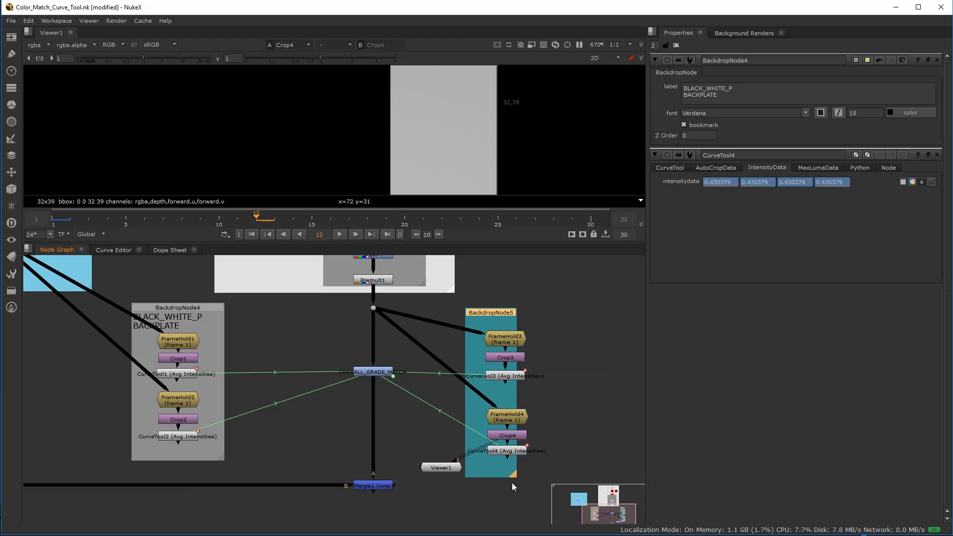
drag(515, 475, 564, 466)
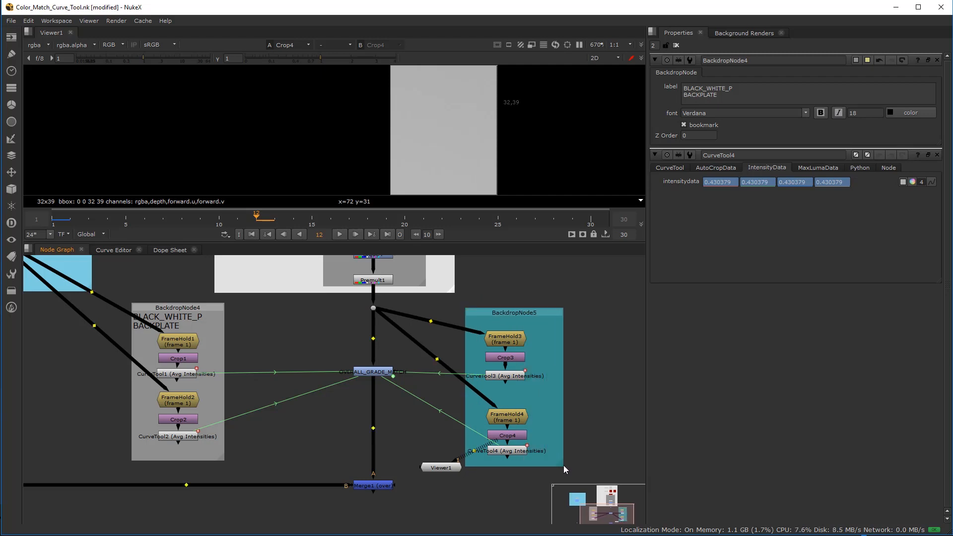
Step: Label the backdrop behind the FrameHold3 and FrameHold4 sampling chains "BLACK_WHITE_P_CG"
click(519, 313)
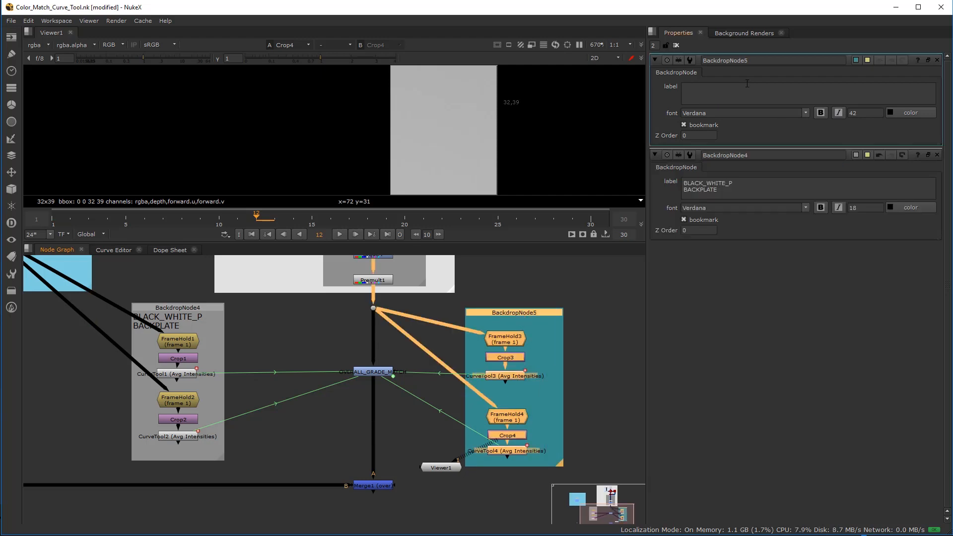
click(719, 91)
text(BAK)
key(BackSpace)
key(BackSpace)
text(LACK)
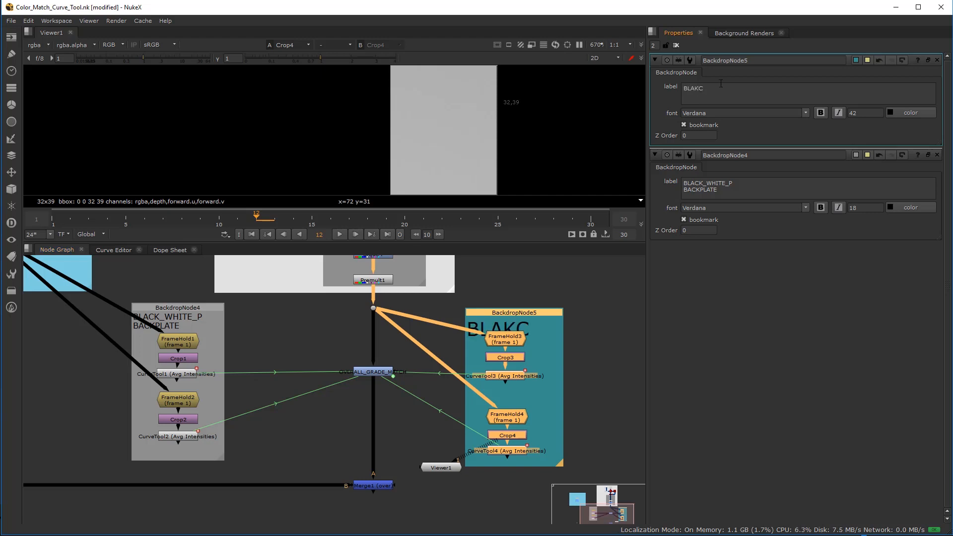
text(_WHITE)
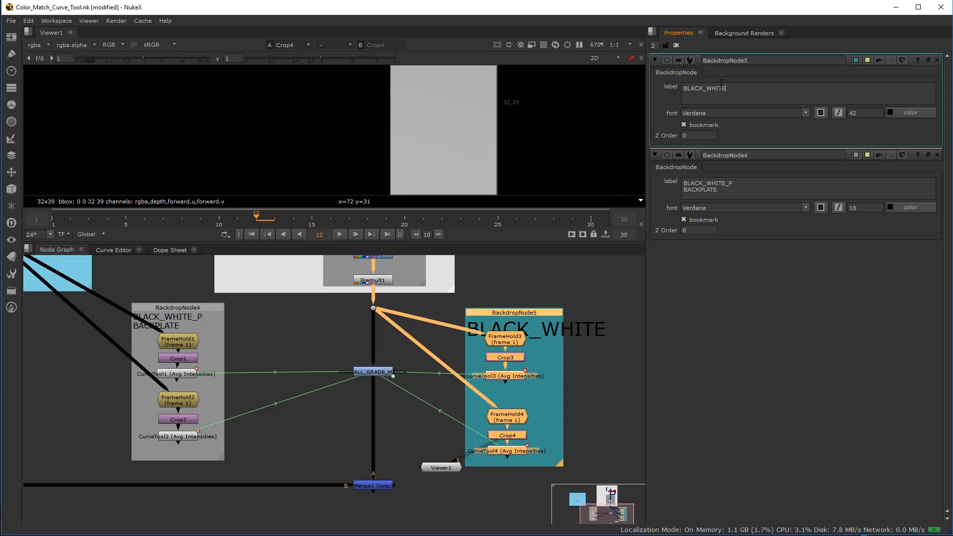
text(_P_C)
Step: Reduce the BLACK_WHITE_P_CG backdrop's label font size to 19
click(856, 114)
key(Down)
key(Down)
key(Down)
key(Down)
key(Down)
key(Down)
key(Down)
key(Down)
key(Down)
key(Down)
key(Down)
key(Down)
key(Down)
key(Down)
key(Down)
key(Down)
key(Down)
key(Down)
key(Down)
key(Down)
key(Down)
key(Down)
key(Down)
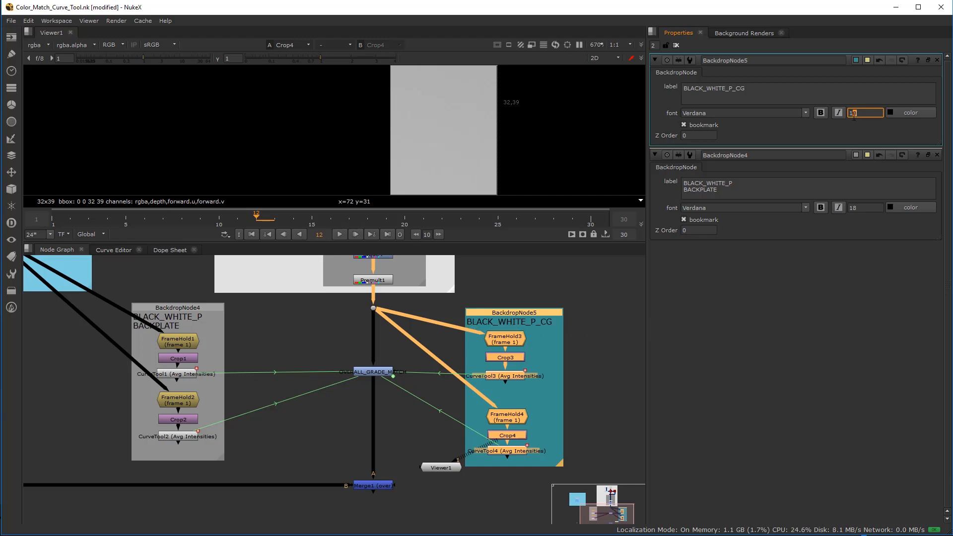
Step: Move the BLACK_WHITE_P_CG backdrop and its sampling nodes slightly farther away from the OVERALL_GRADE_MATCH node
click(303, 317)
scroll(322, 347, down, 1)
scroll(324, 356, down, 1)
middle_drag(331, 362, 355, 367)
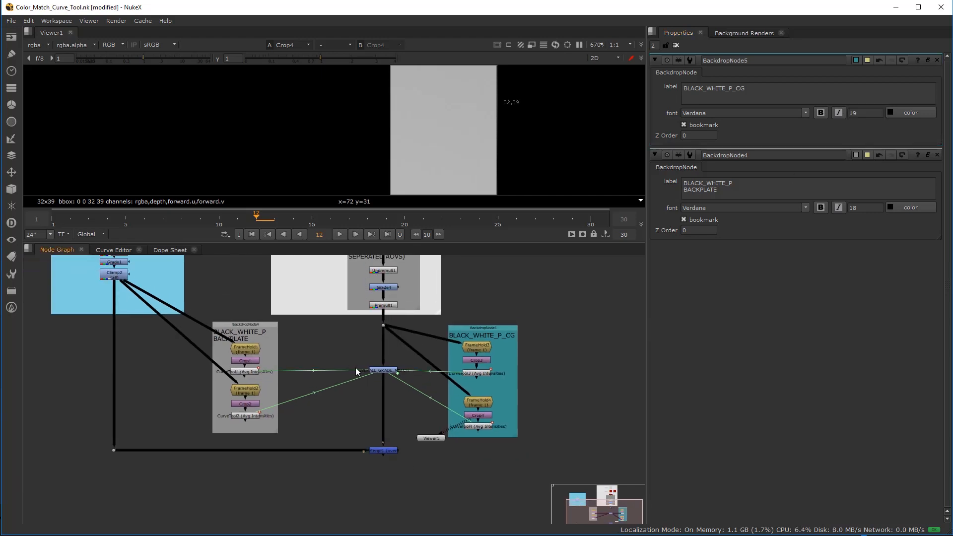
scroll(355, 367, up, 1)
drag(507, 322, 514, 321)
scroll(338, 339, down, 1)
middle_drag(338, 339, 333, 374)
scroll(374, 399, up, 1)
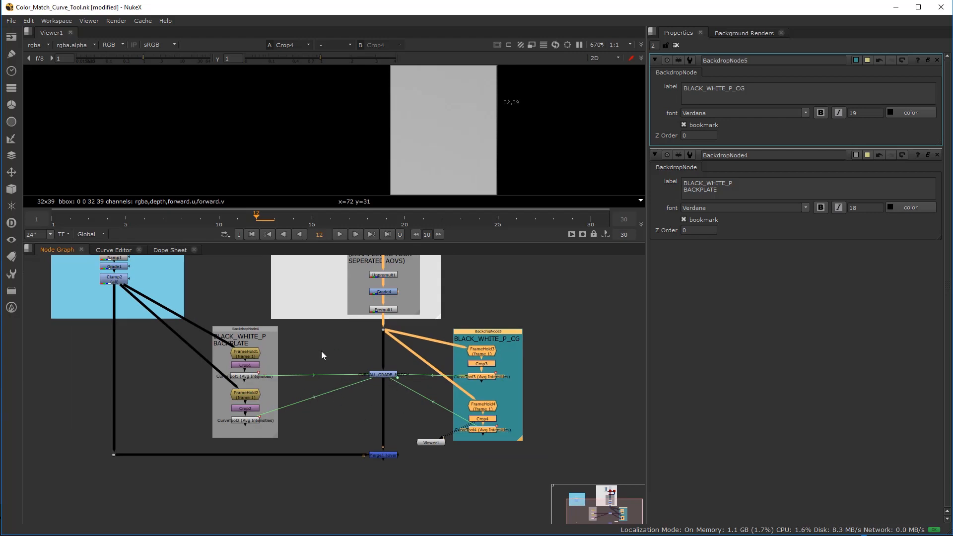
scroll(259, 357, up, 1)
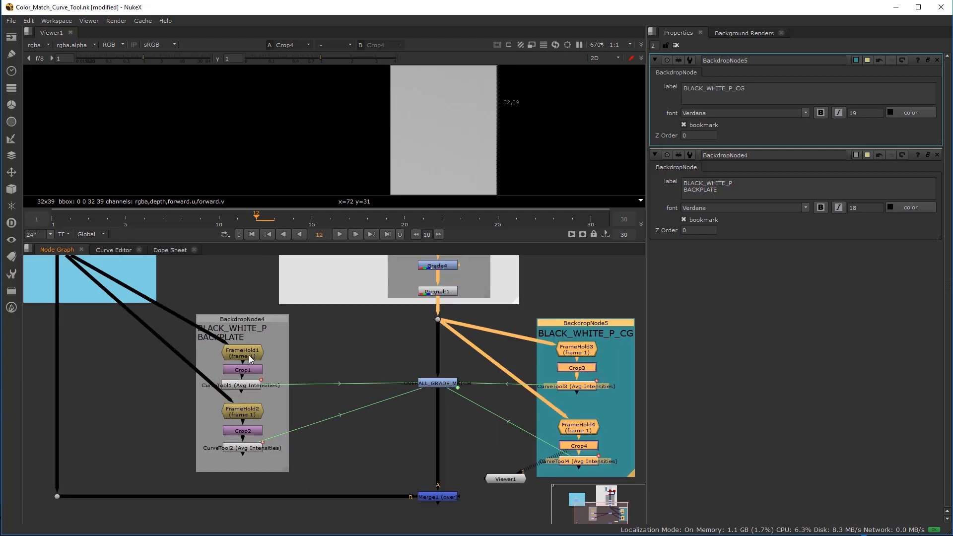
middle_drag(434, 390, 374, 393)
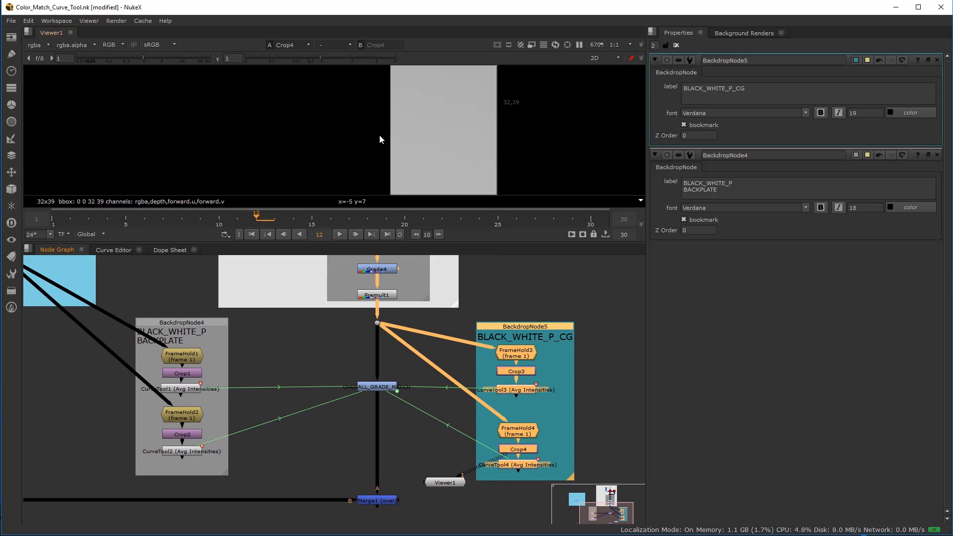
scroll(380, 135, down, 2)
click(372, 295)
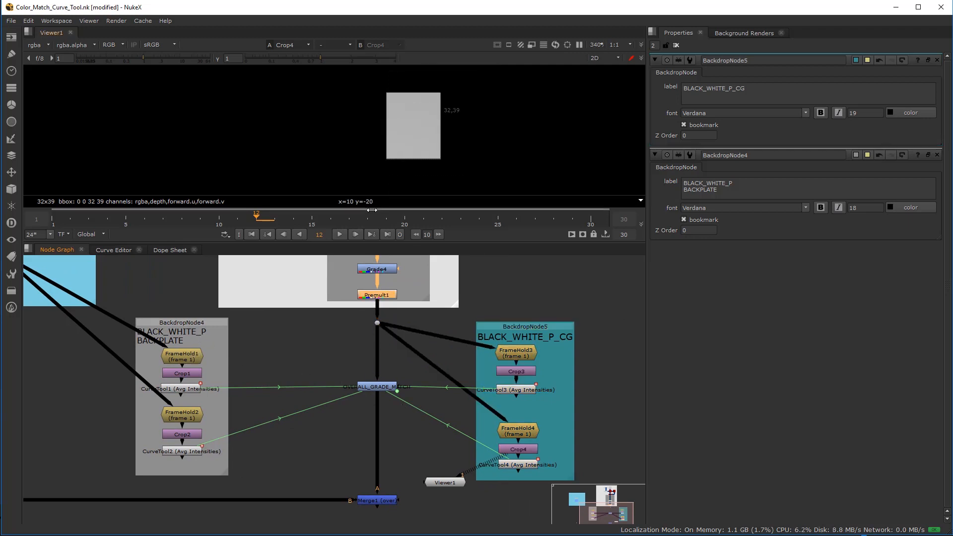
click(376, 502)
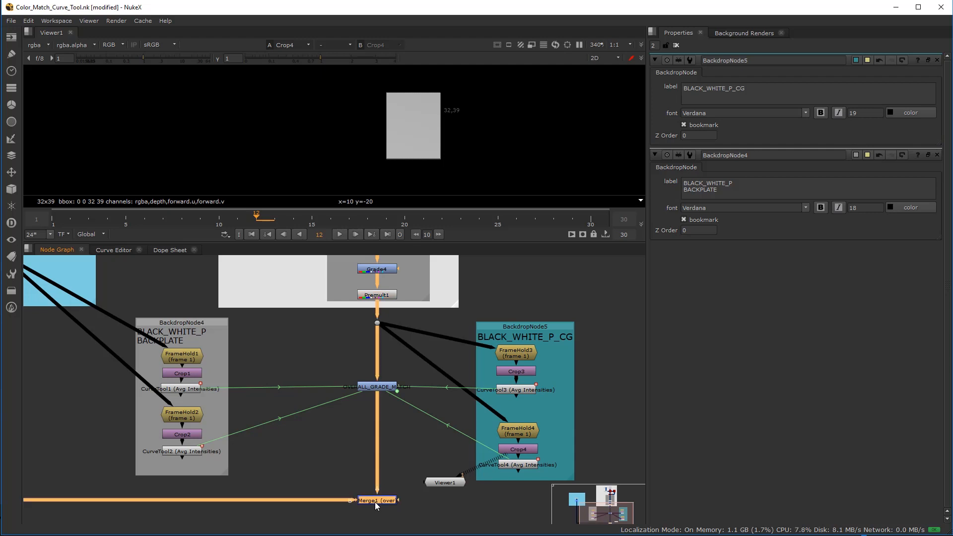
click(378, 388)
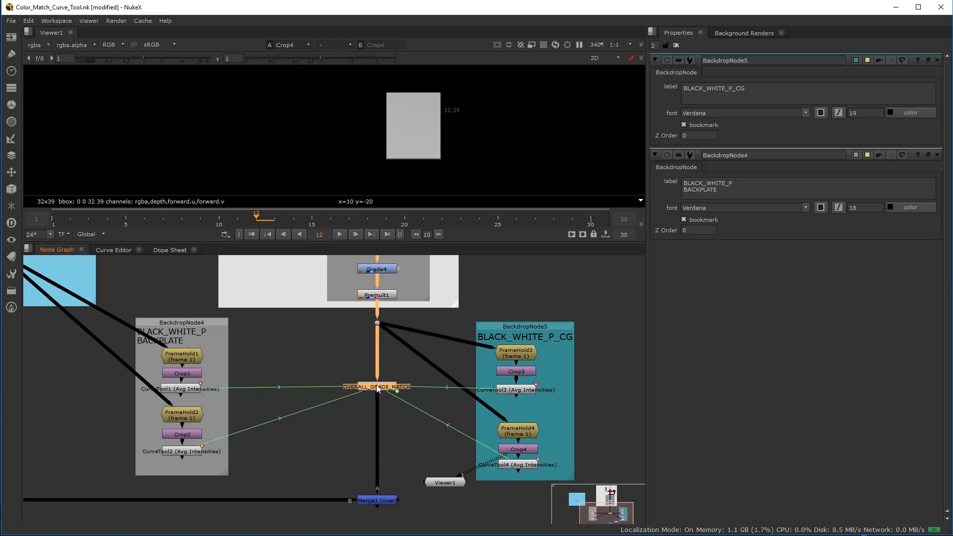
click(375, 501)
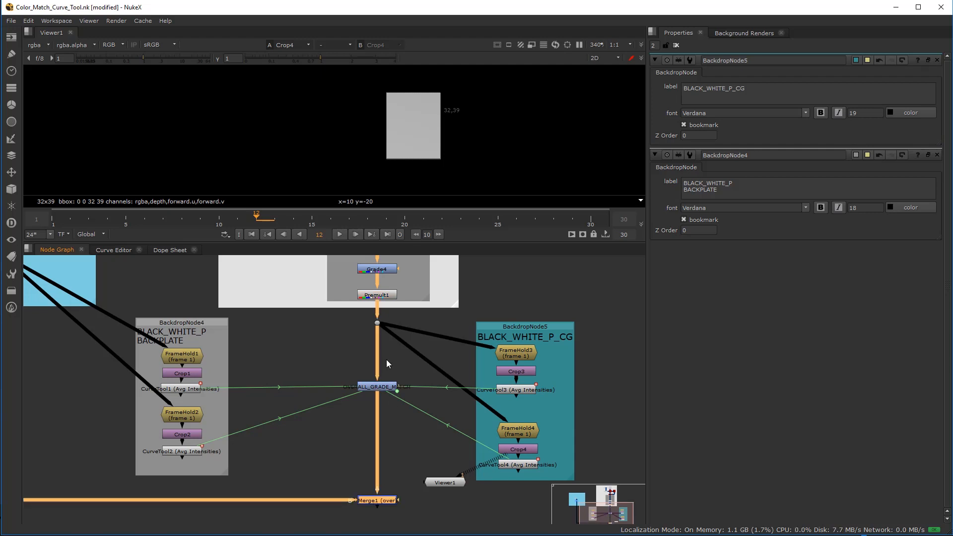
Step: Insert an Unpremult node directly above OVERALL_GRADE_MATCH in the CG branch
click(366, 355)
key(Tab)
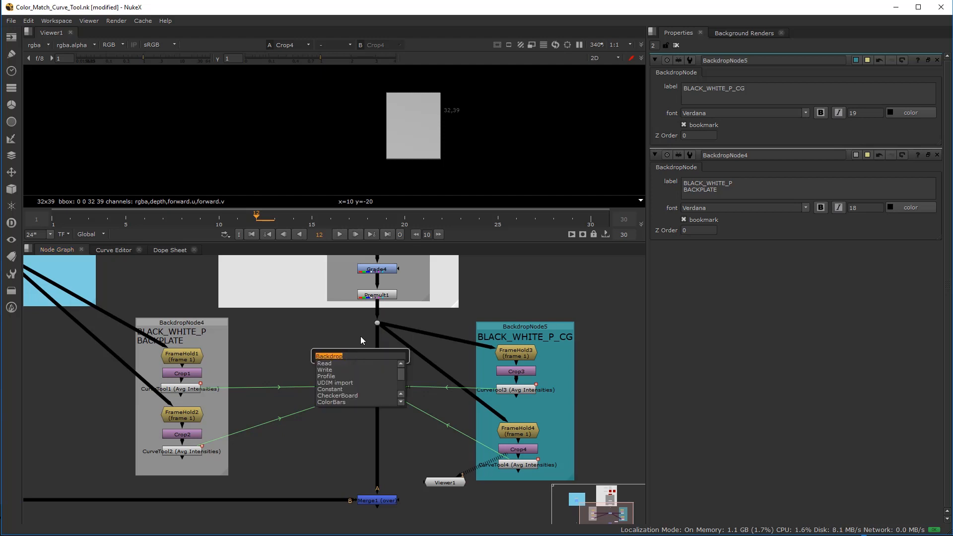
text(un)
click(344, 364)
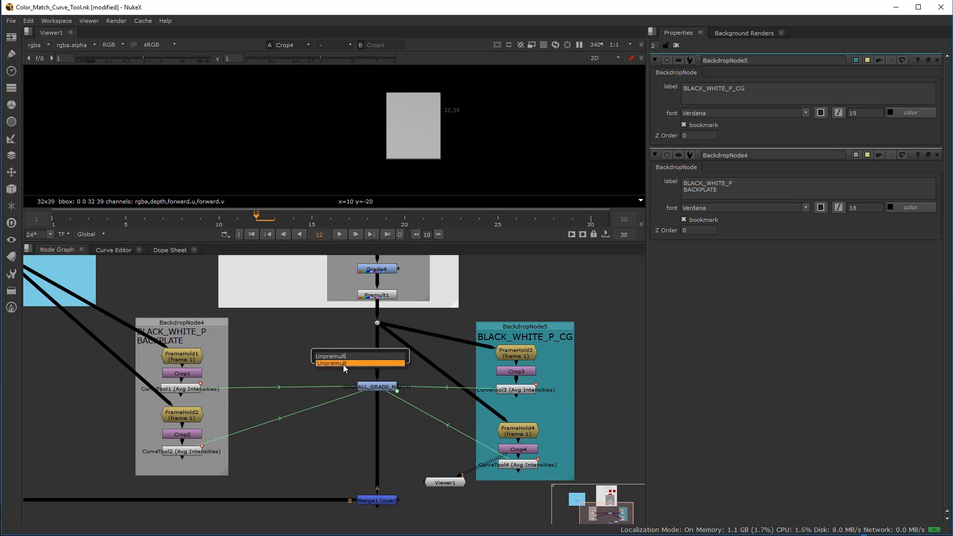
click(375, 364)
Step: Insert a Premult node directly below OVERALL_GRADE_MATCH, ahead of Merge1
click(347, 432)
key(Tab)
text(p)
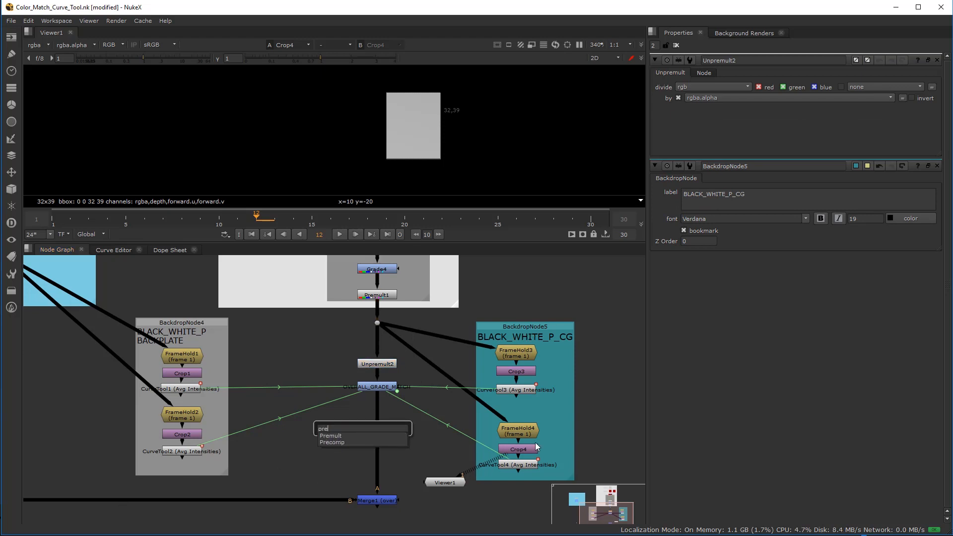
key(Return)
click(382, 413)
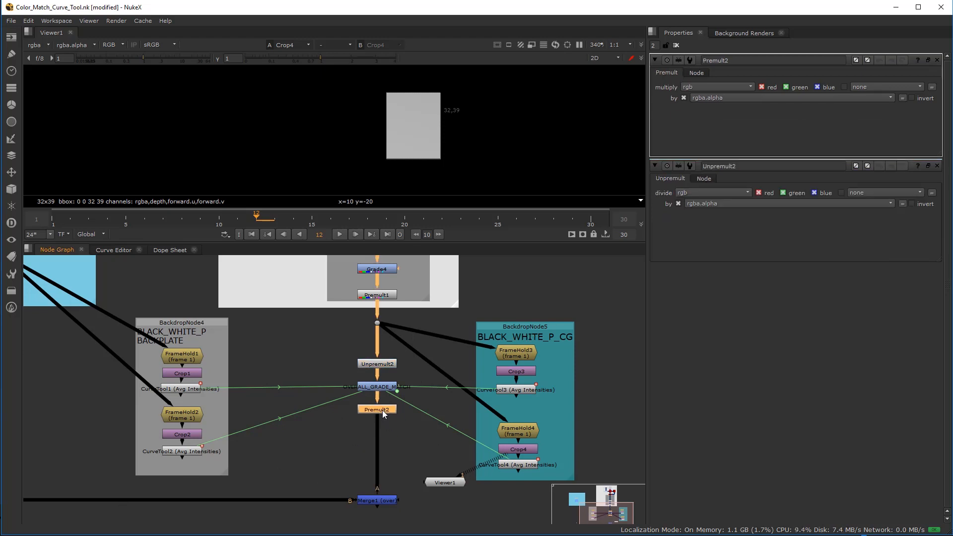
Step: Show the Merge1 output in the viewer to examine the composited cube
click(376, 498)
key(1)
scroll(400, 133, up, 5)
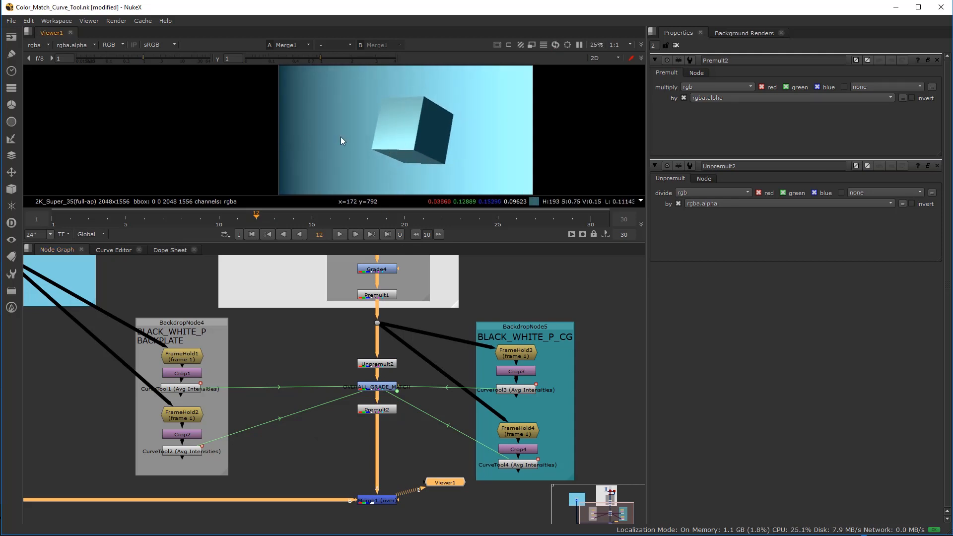
Step: Raise the gamma of OVERALL_GRADE_MATCH to 1.14
click(379, 389)
drag(323, 329, 405, 427)
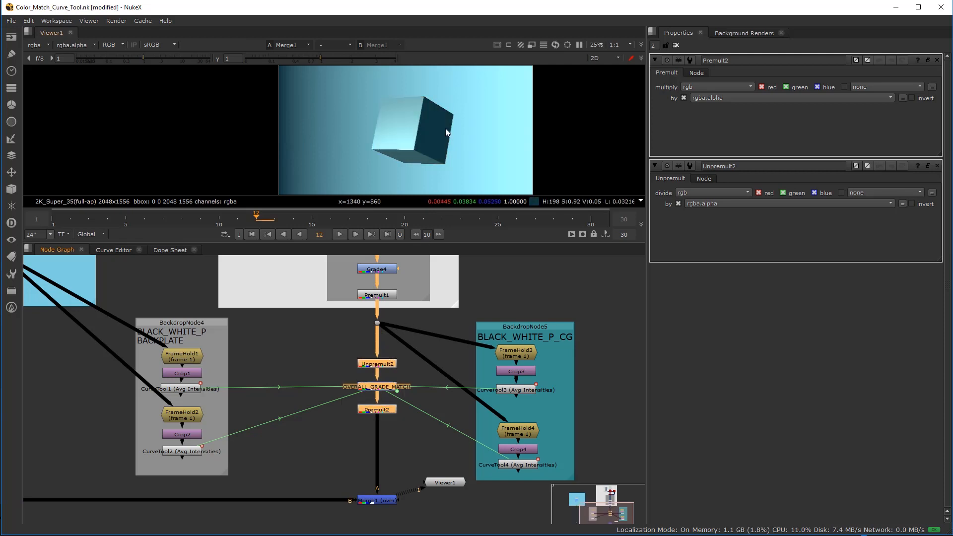
click(329, 329)
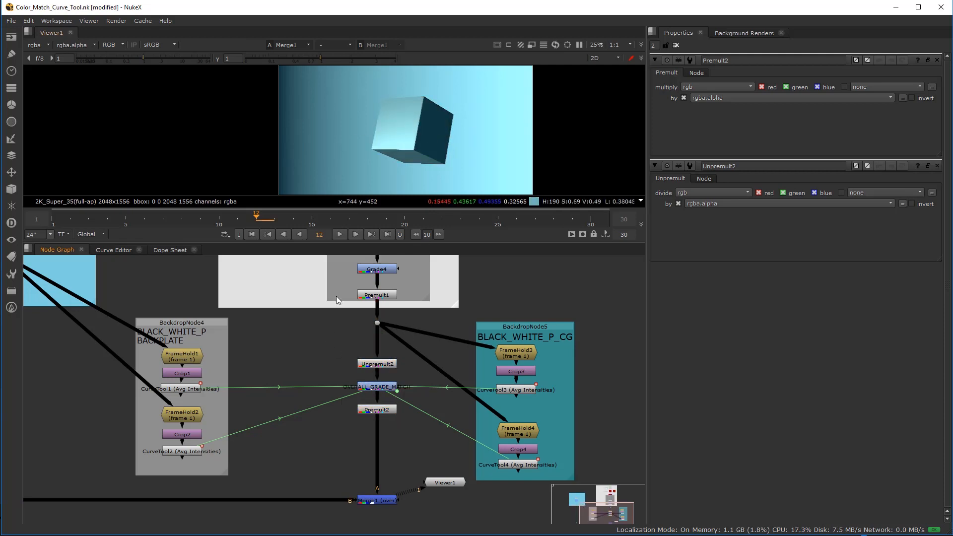
double_click(371, 387)
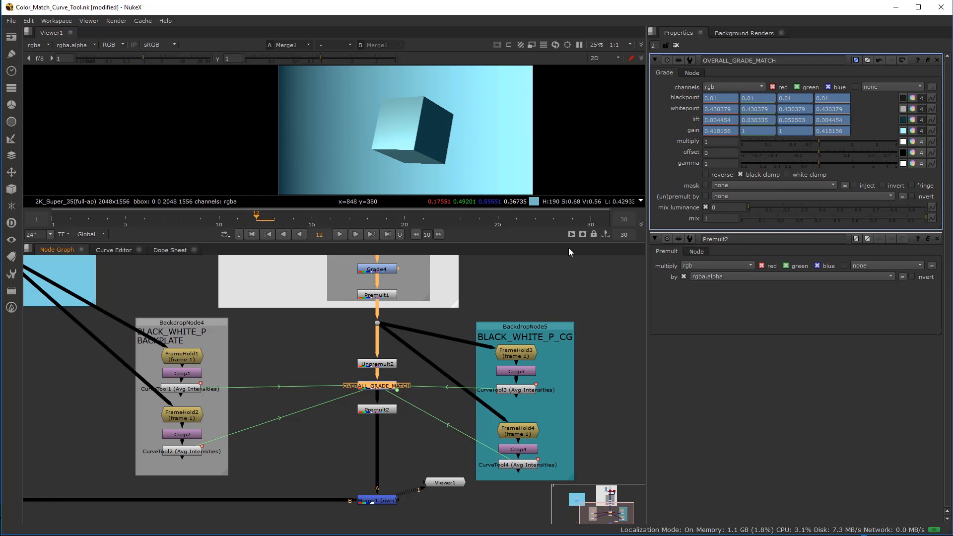
drag(818, 162, 826, 162)
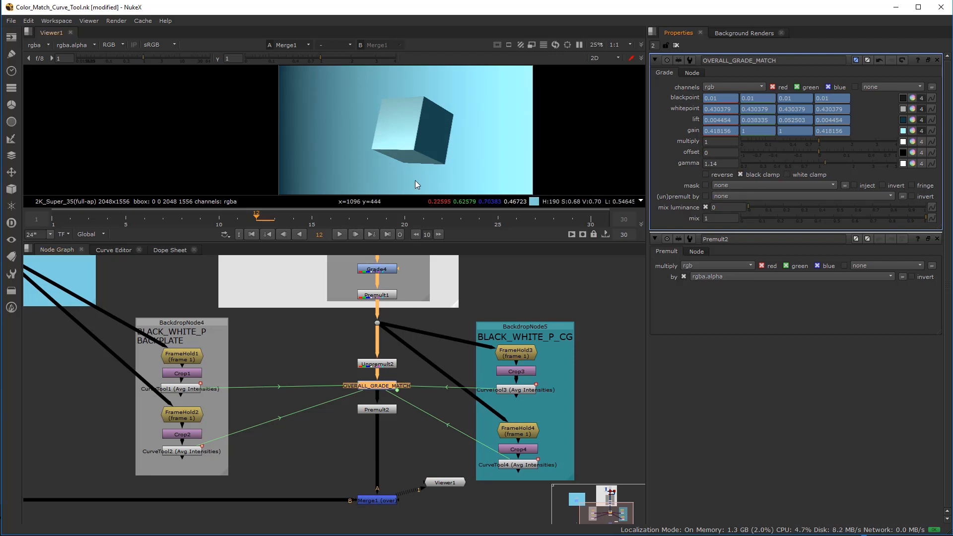
Step: View Grade4 in the viewer and raise the green channel of its multiply to 1.56
middle_drag(400, 327, 363, 348)
scroll(386, 416, down, 3)
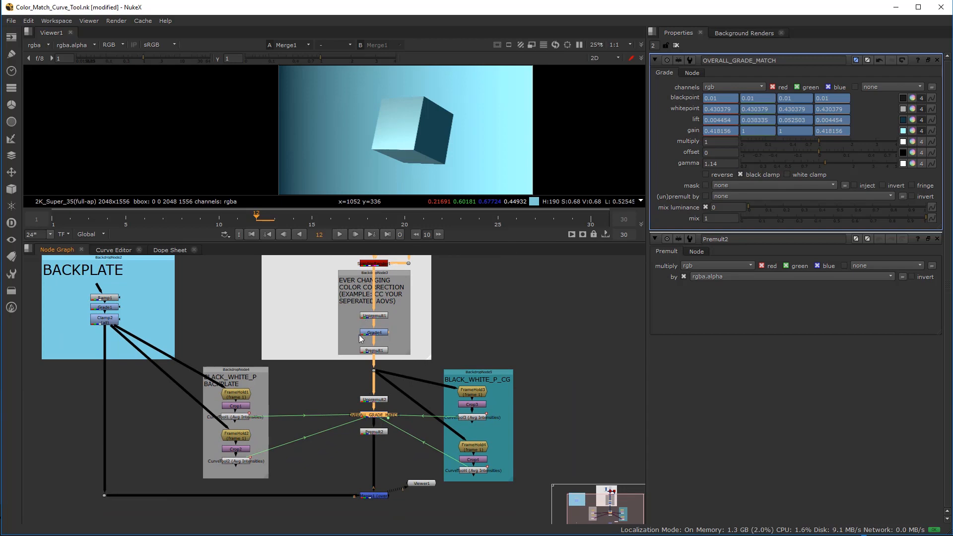
scroll(359, 334, up, 5)
click(366, 357)
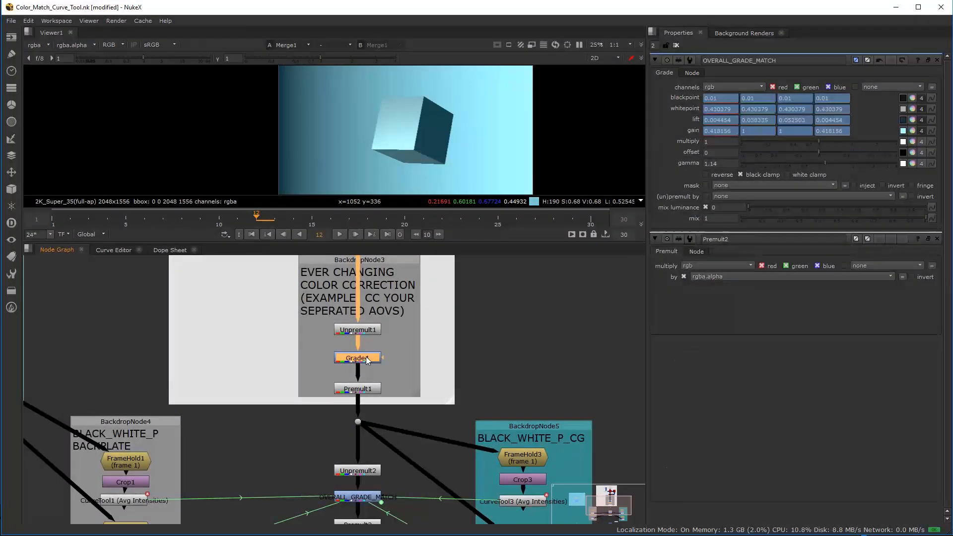
double_click(366, 356)
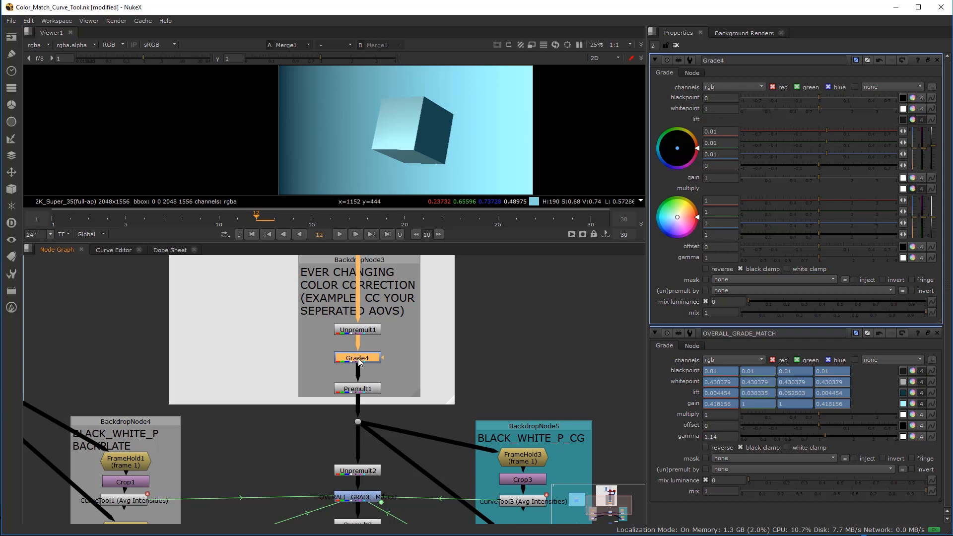
key(1)
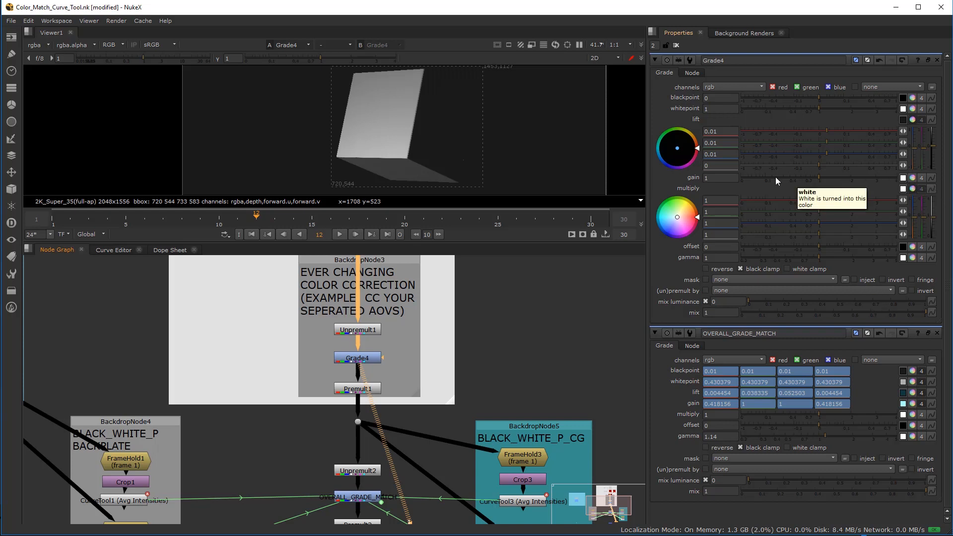
click(370, 357)
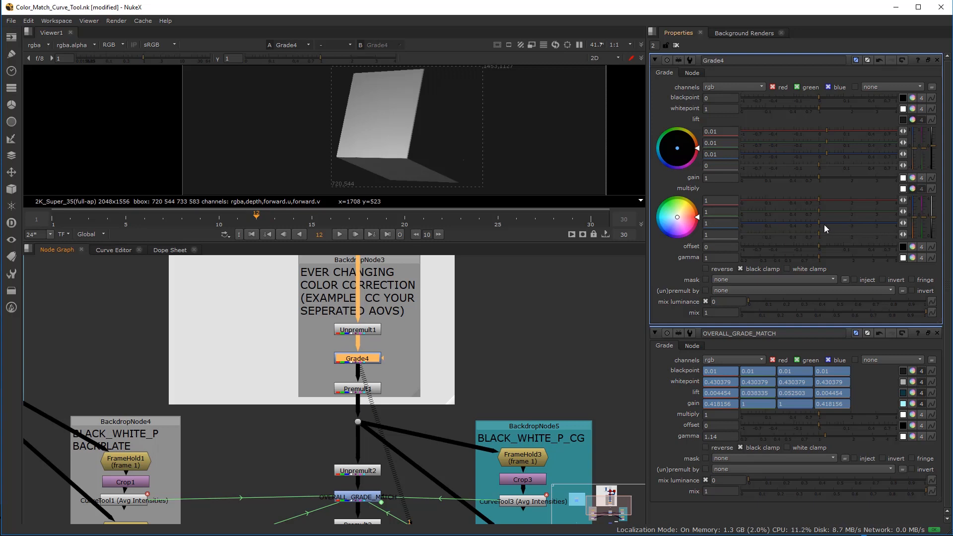
drag(819, 210, 838, 210)
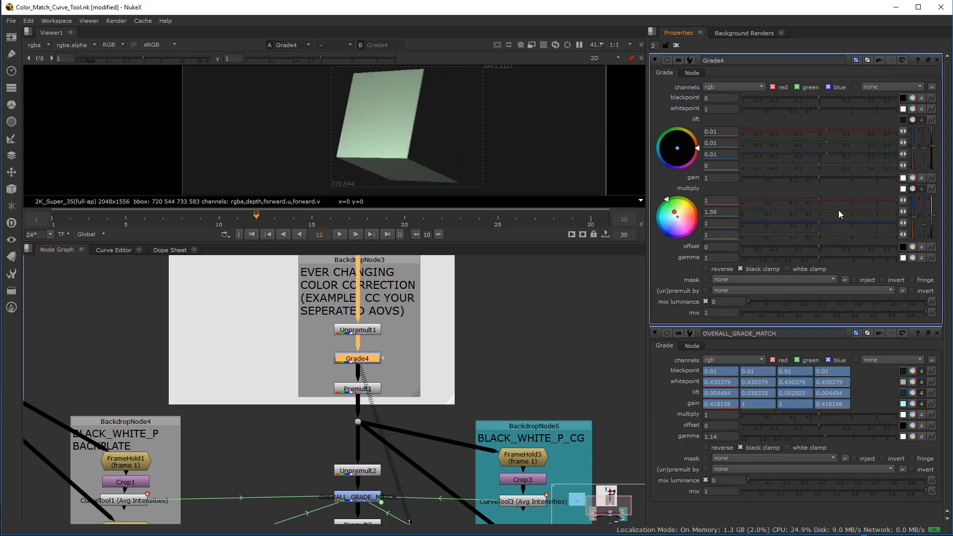
Step: Set the red, green and blue lift values of Grade4 to 0.002
click(726, 154)
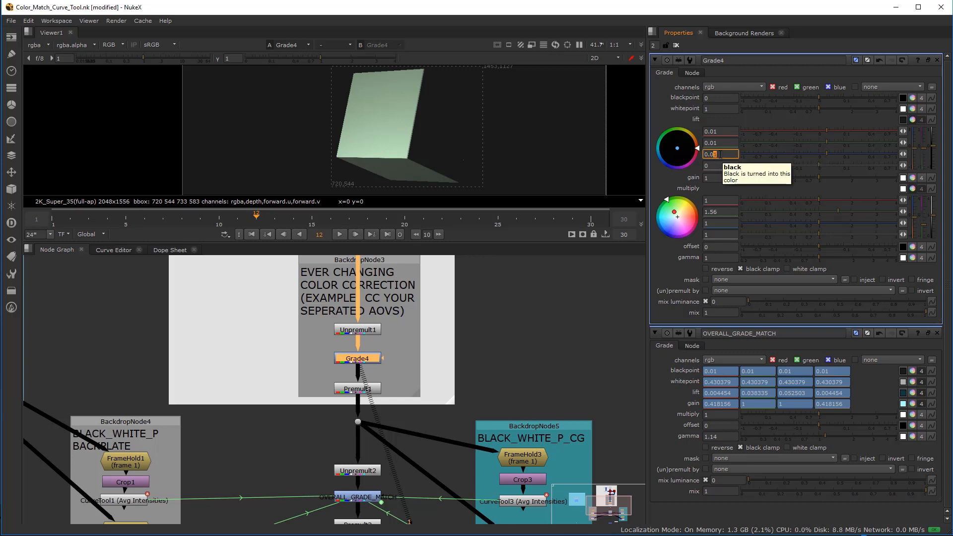
key(Down)
click(721, 142)
click(717, 155)
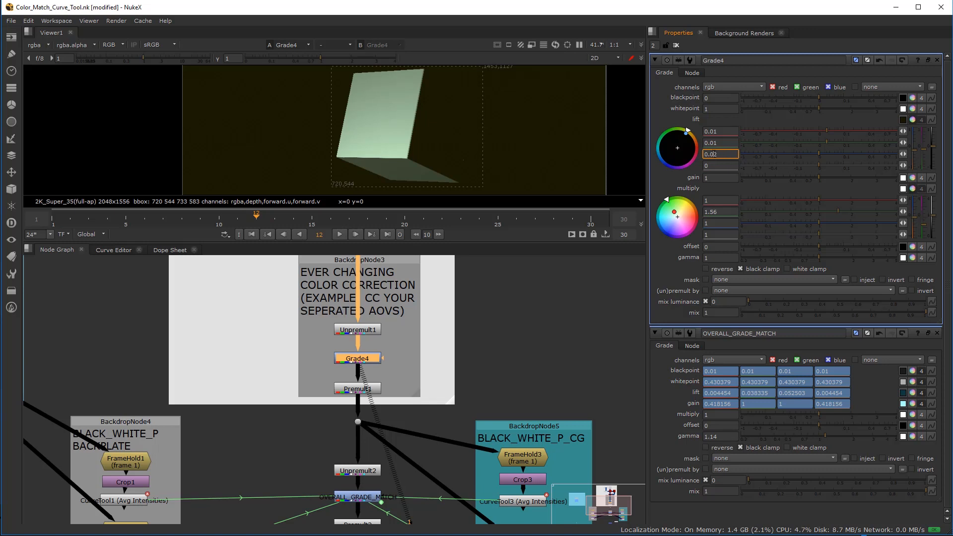
key(Return)
key(ctrl+c)
drag(723, 142, 682, 134)
key(ctrl+v)
key(ctrl+v)
key(Tab)
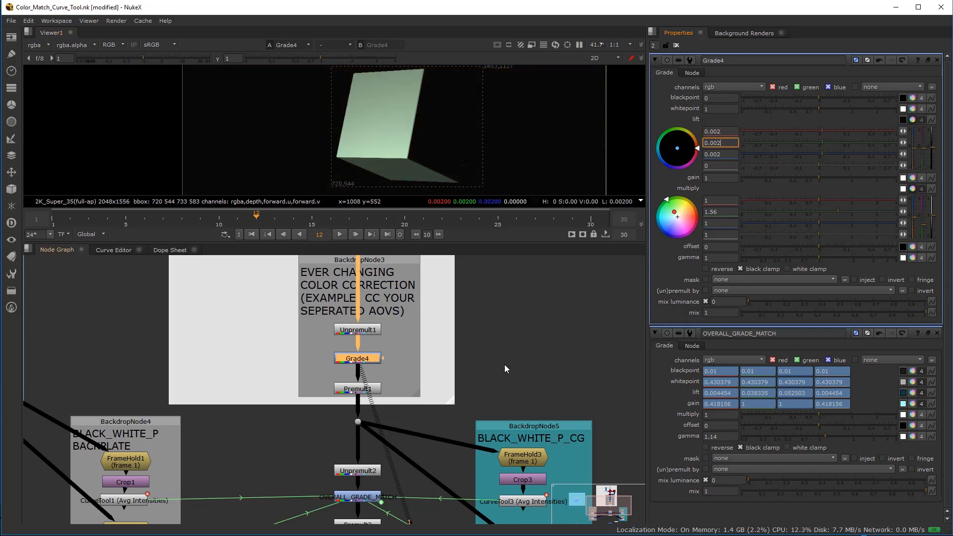
Step: View the Merge1 composite again to check how the Grade4 changes affect the cube
scroll(430, 471, down, 5)
scroll(427, 482, up, 3)
click(414, 491)
key(1)
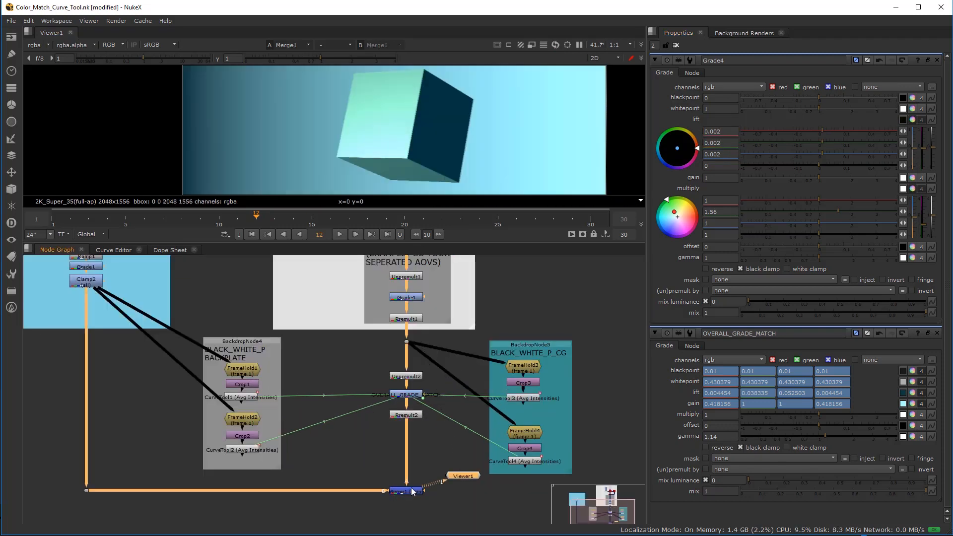
scroll(381, 159, down, 3)
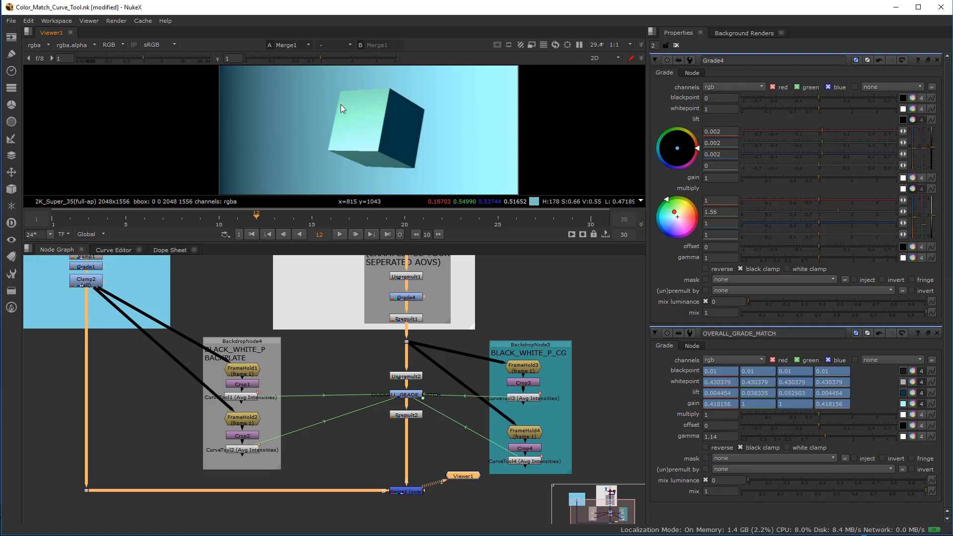
Step: Open the OVERALL_GRADE_MATCH properties and bring the CG sampling nodes into view
middle_drag(400, 277, 396, 306)
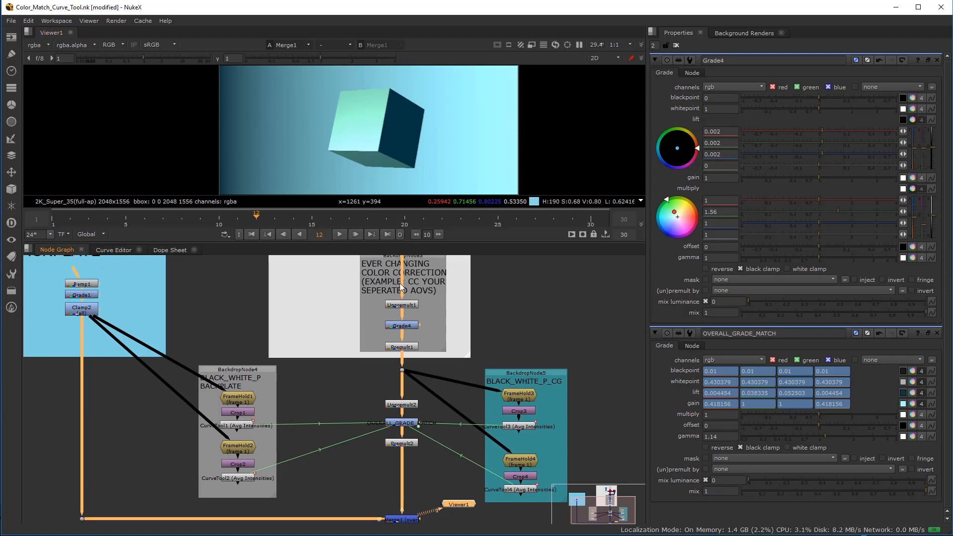
scroll(410, 429, up, 3)
double_click(421, 423)
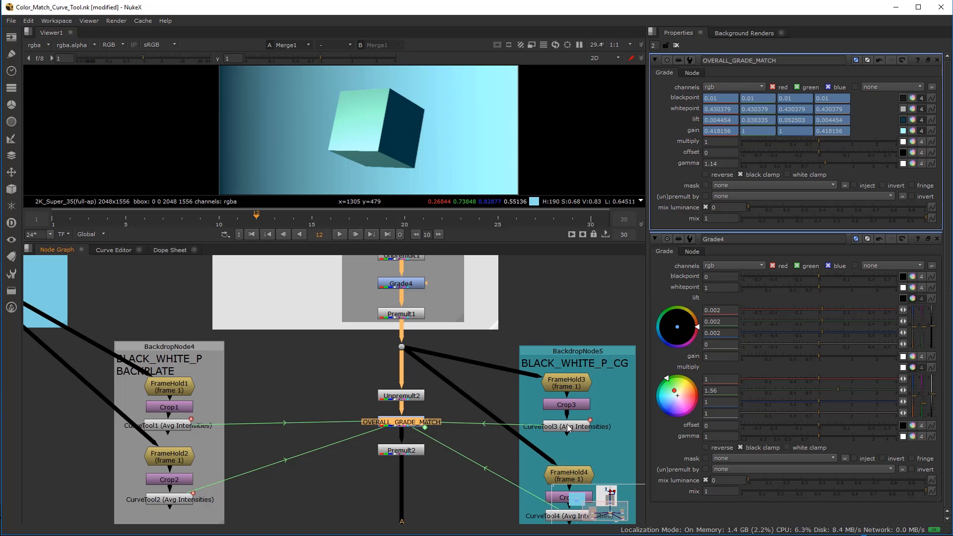
middle_drag(565, 428, 514, 393)
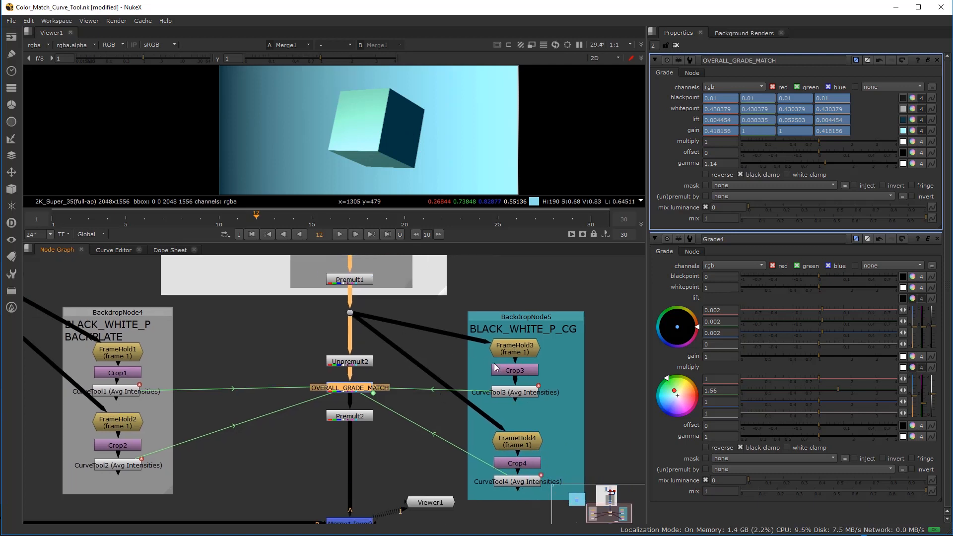
Step: Re-run the Avg Intensities analysis on CurveTool4 and CurveTool3 in the BLACK_WHITE_P_CG group to resample the CG
double_click(513, 394)
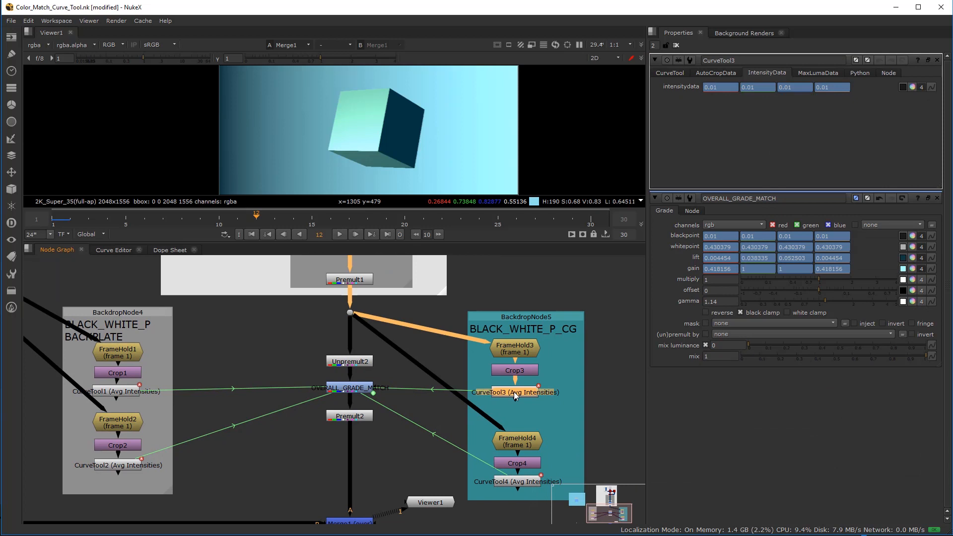
double_click(512, 483)
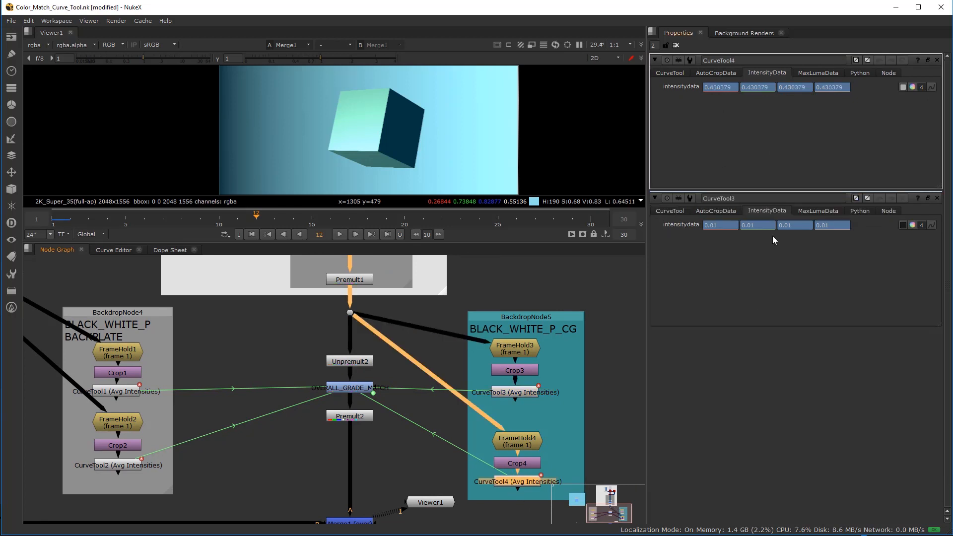
click(670, 73)
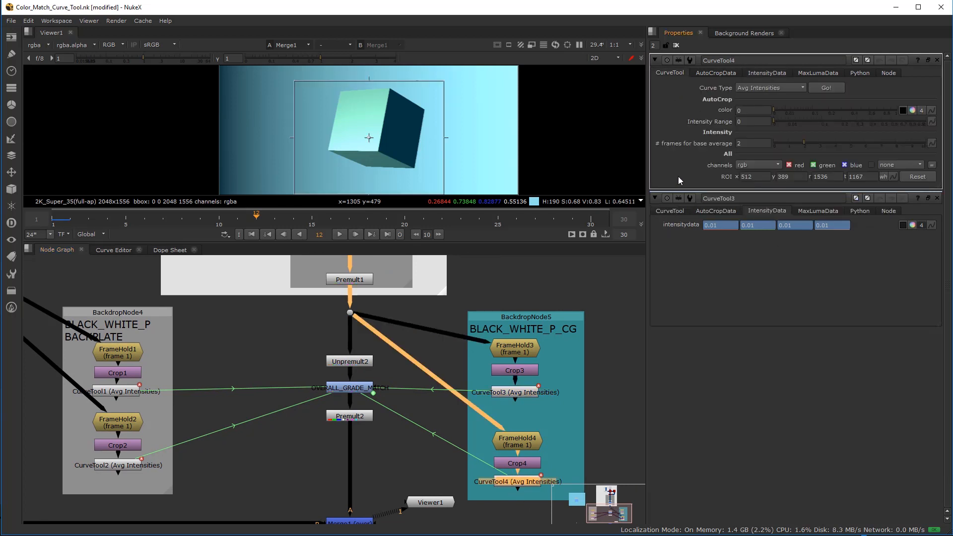
click(670, 211)
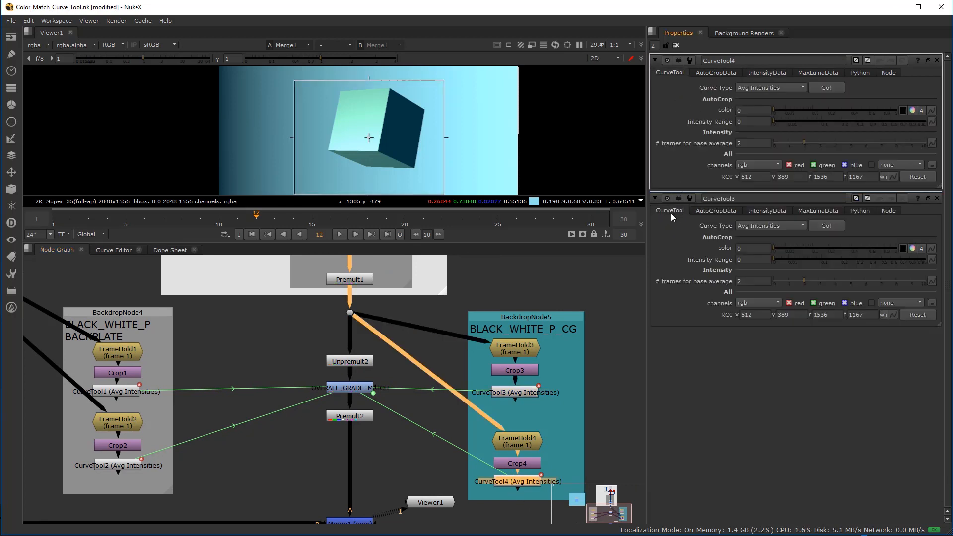
click(826, 87)
click(624, 255)
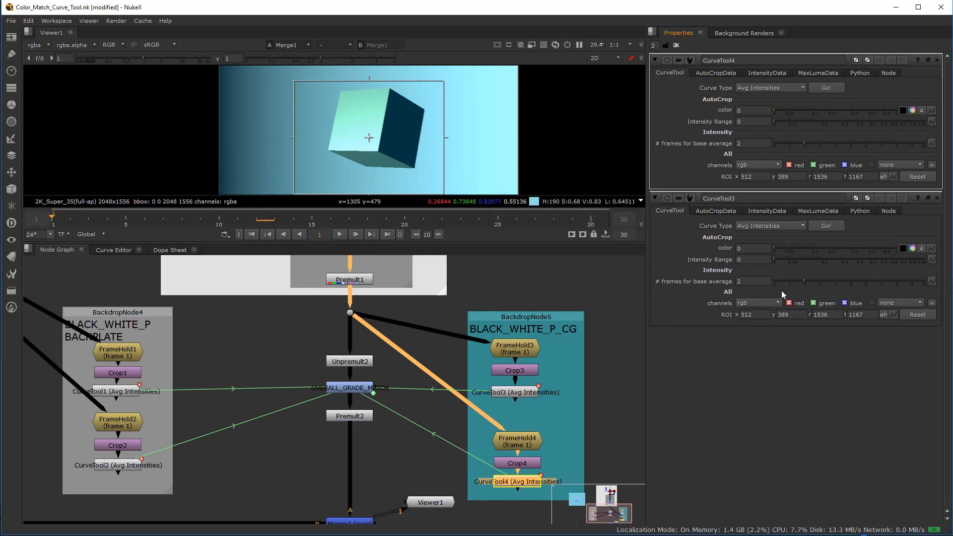
click(830, 226)
click(540, 245)
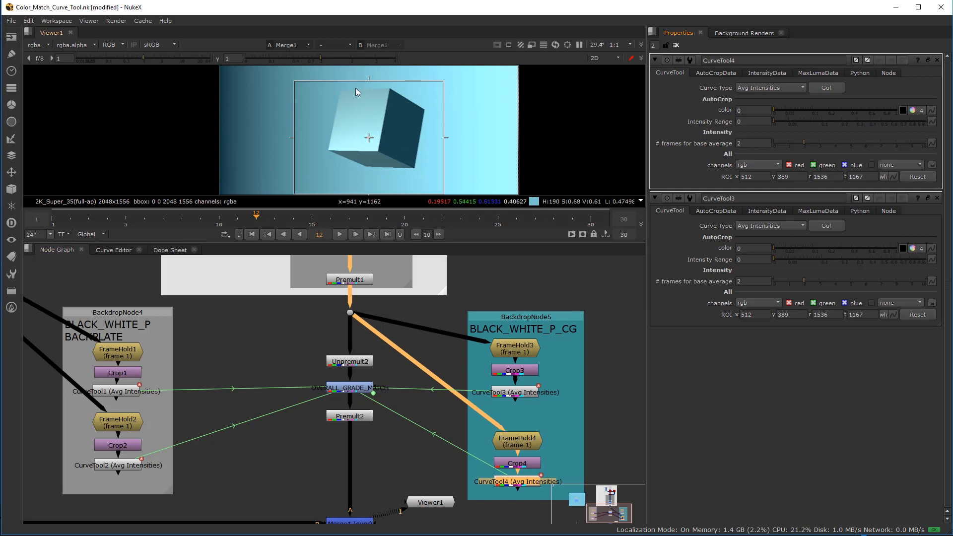
Step: Check the rematched cube in the composite and inspect the linked blackpoint and whitepoint values of OVERALL_GRADE_MATCH
scroll(356, 88, down, 2)
middle_drag(368, 139, 381, 143)
scroll(382, 140, up, 1)
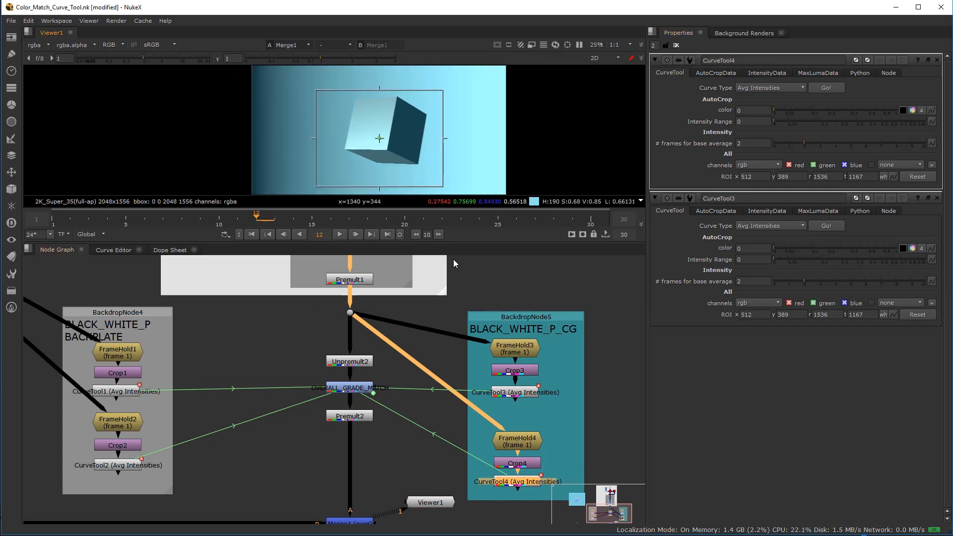
middle_drag(340, 262, 342, 388)
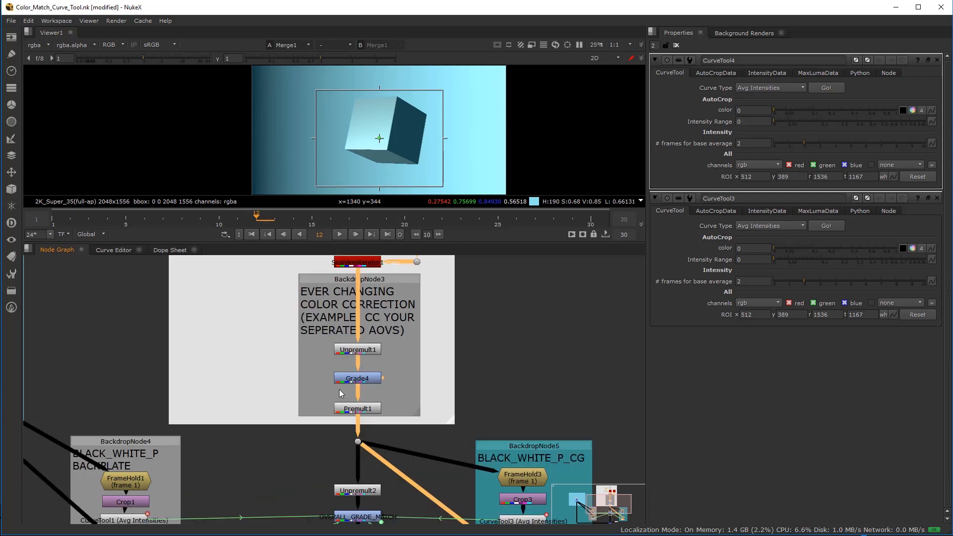
scroll(379, 443, down, 4)
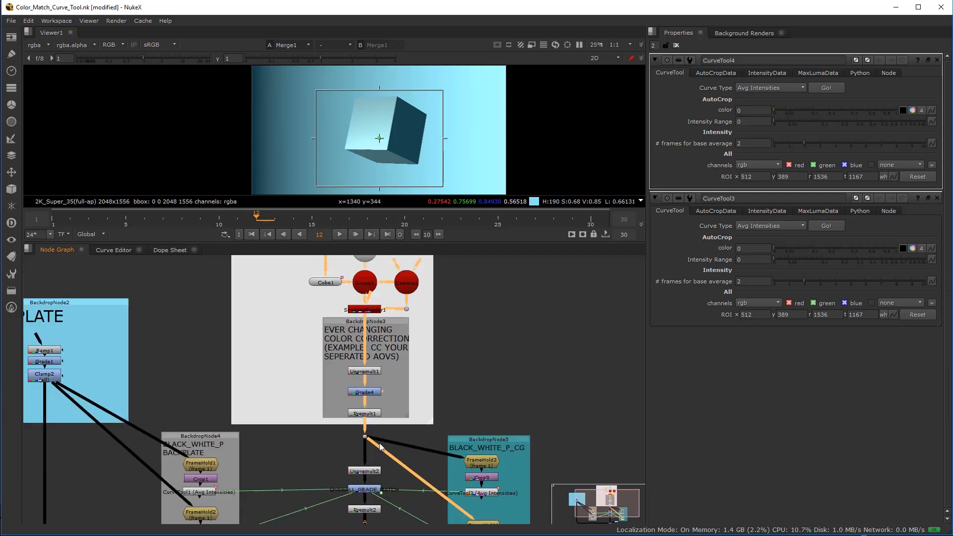
scroll(408, 364, up, 3)
middle_drag(408, 365, 381, 389)
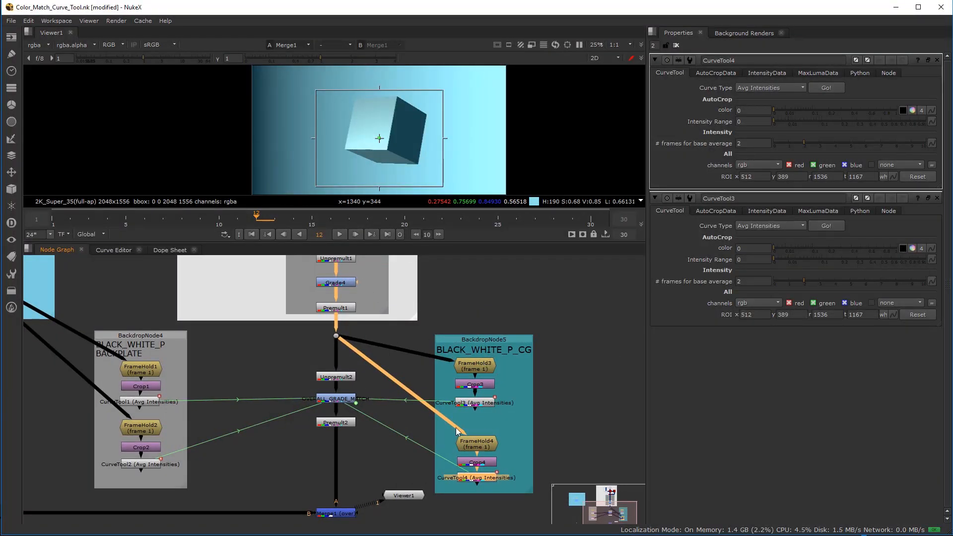
click(340, 403)
double_click(340, 403)
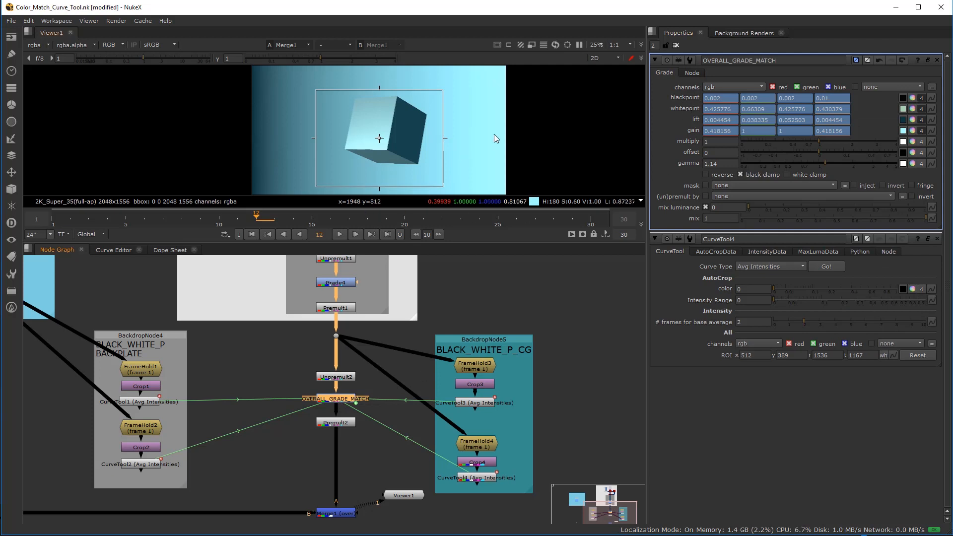
Step: View Grade4 in the viewer and set the red channel of its multiply to 2.75
scroll(493, 134, down, 2)
scroll(336, 347, up, 3)
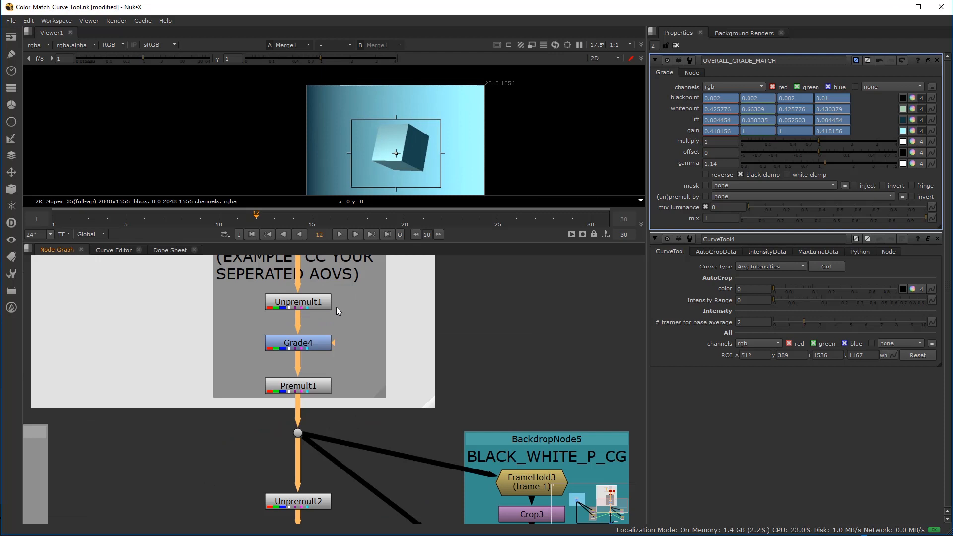
double_click(304, 347)
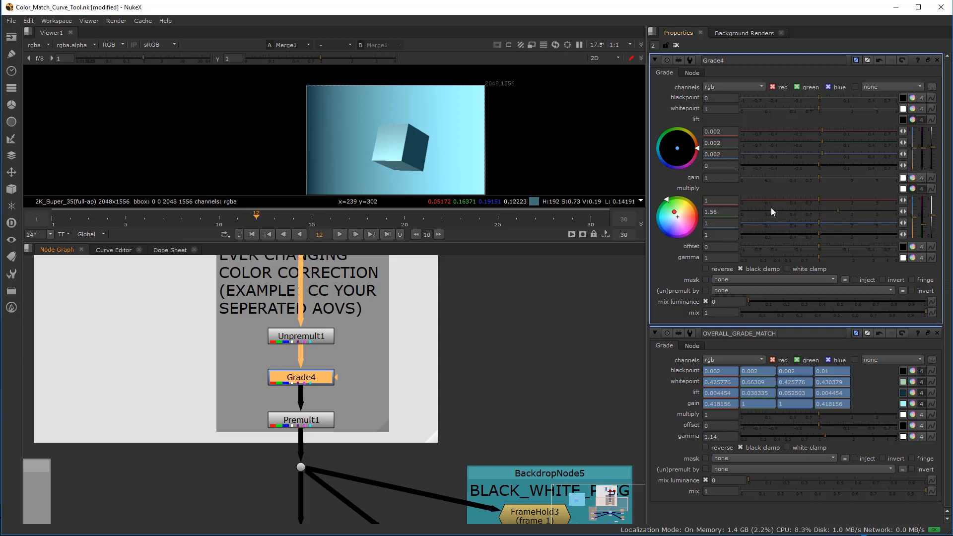
drag(803, 201, 787, 198)
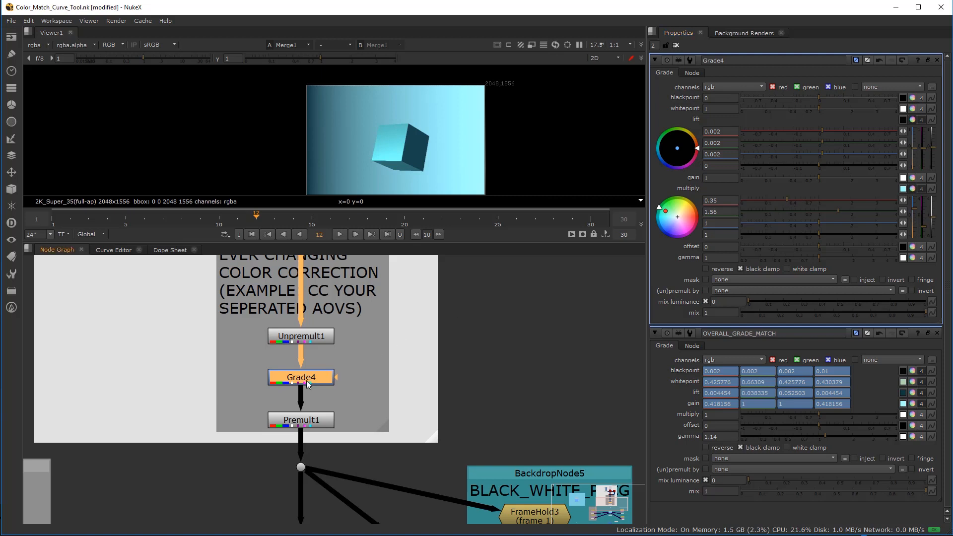
key(1)
drag(796, 199, 870, 201)
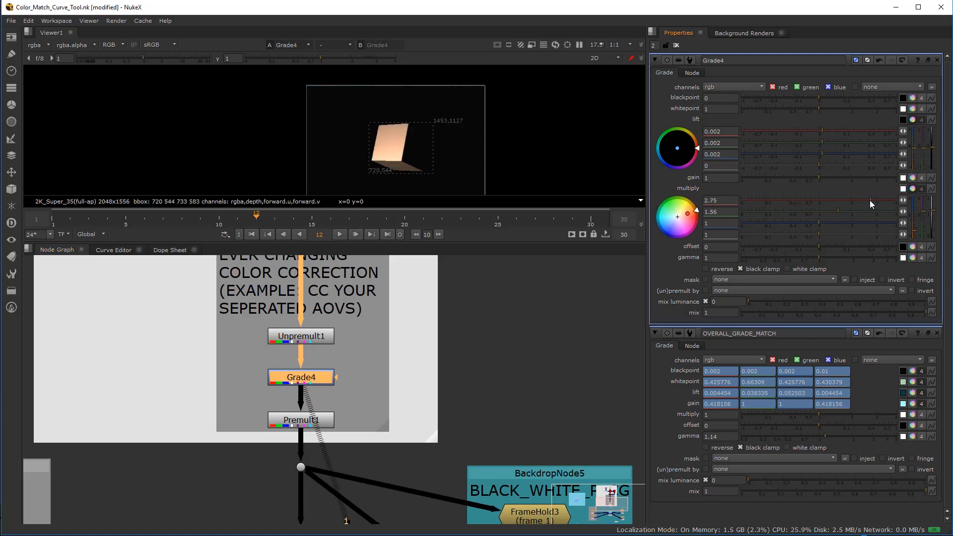
Step: Try Grade4 lift values of 0.3 for red and blue and 0.4 for green
click(718, 155)
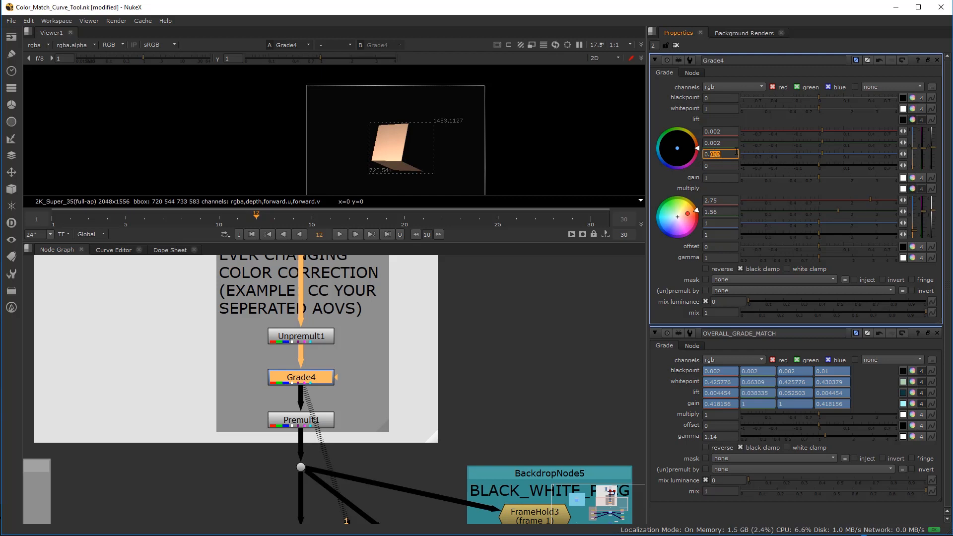
text(3)
double_click(713, 143)
text(3)
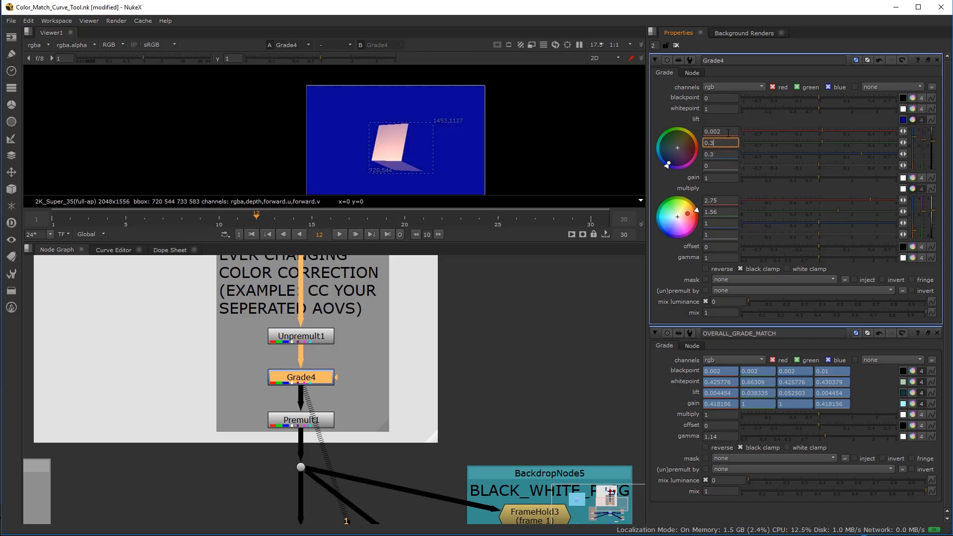
double_click(711, 133)
text(3)
double_click(711, 143)
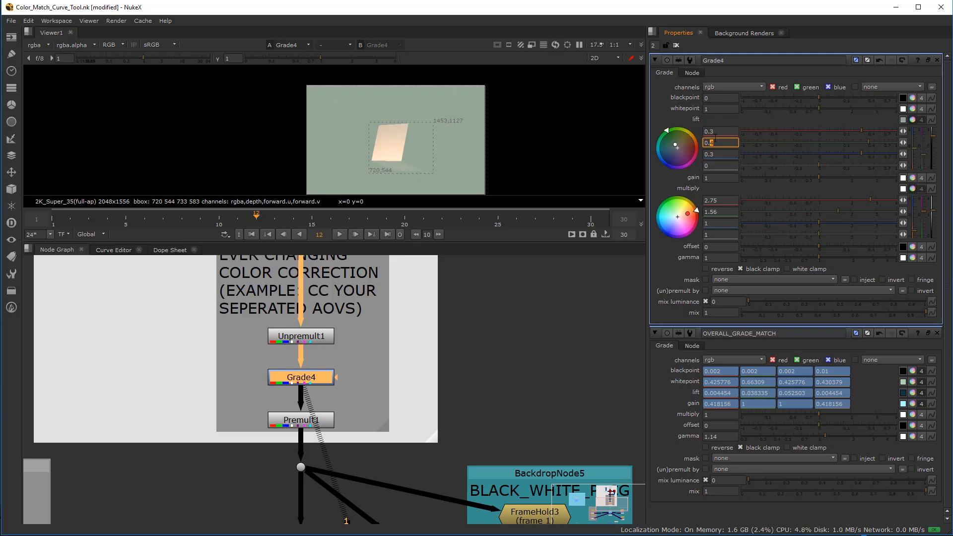
Step: Set the Grade4 lift to 0.1 for red and blue and 0.2 for green
double_click(712, 132)
text(1)
double_click(712, 154)
text(1)
click(716, 143)
scroll(369, 164, up, 1)
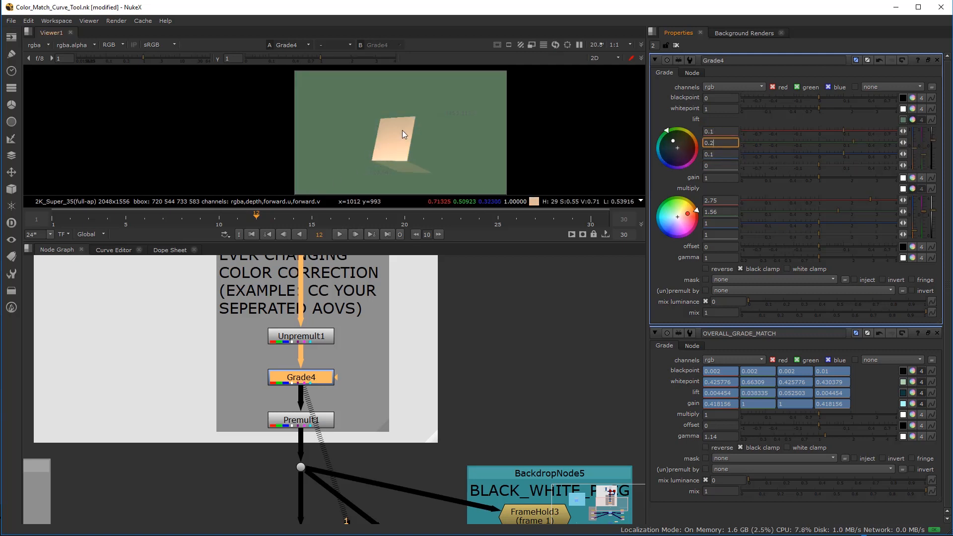
Step: View the Premult1 output and the Merge1 composite to check how the Grade4 changes affect the cube
drag(318, 434, 310, 420)
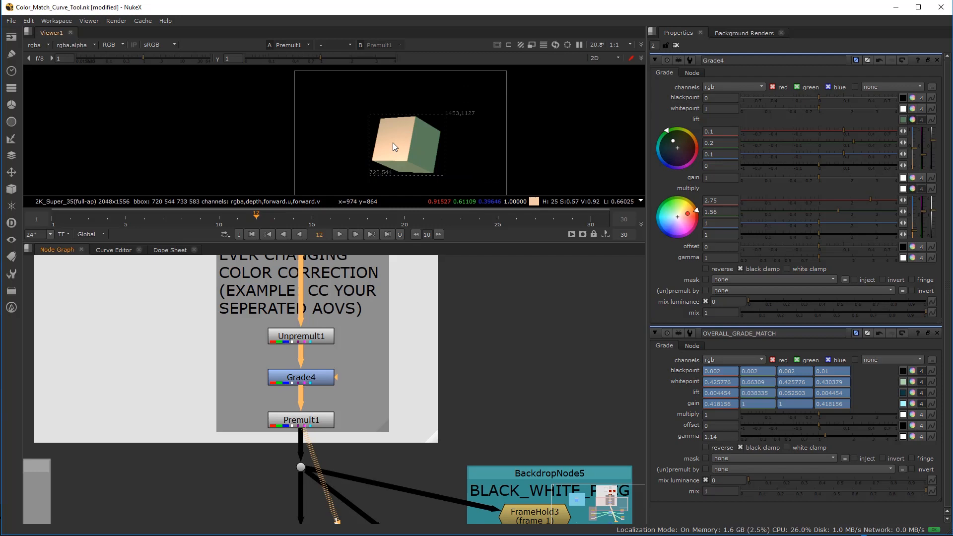
scroll(426, 397, down, 3)
middle_drag(426, 437, 424, 315)
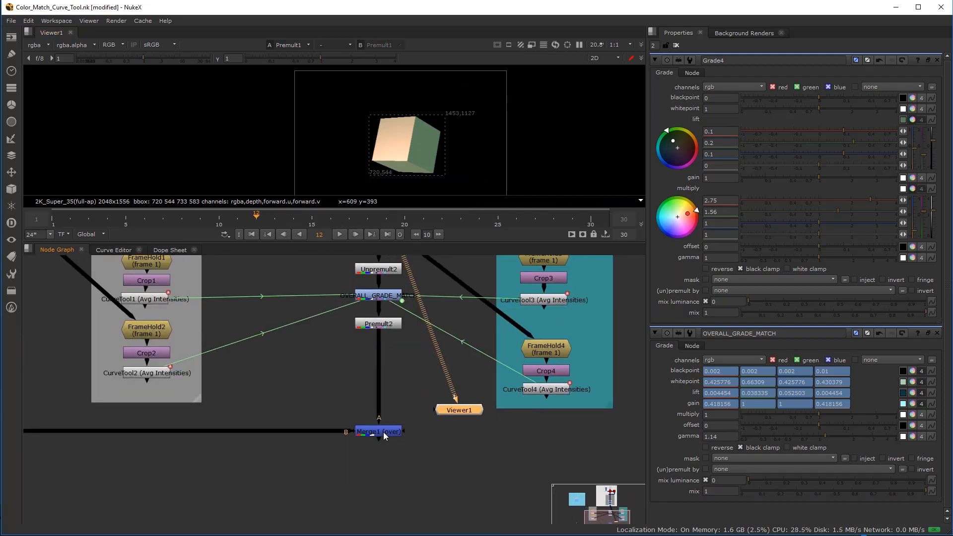
click(383, 432)
key(1)
scroll(417, 166, up, 2)
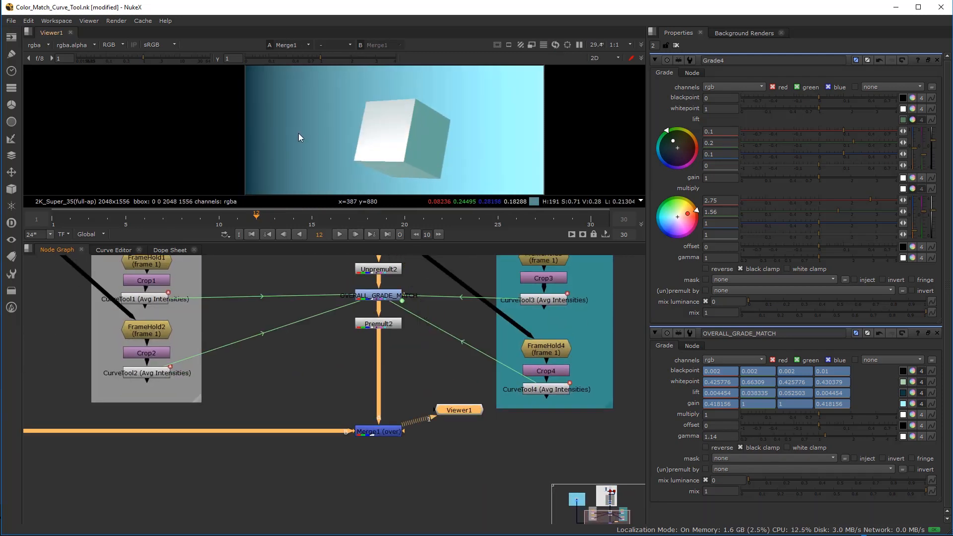
Step: Re-run the Avg Intensities analysis of CurveTool4 and CurveTool3 over frame range 1-1 to update the overall grade
scroll(456, 261, down, 3)
middle_drag(417, 331, 403, 404)
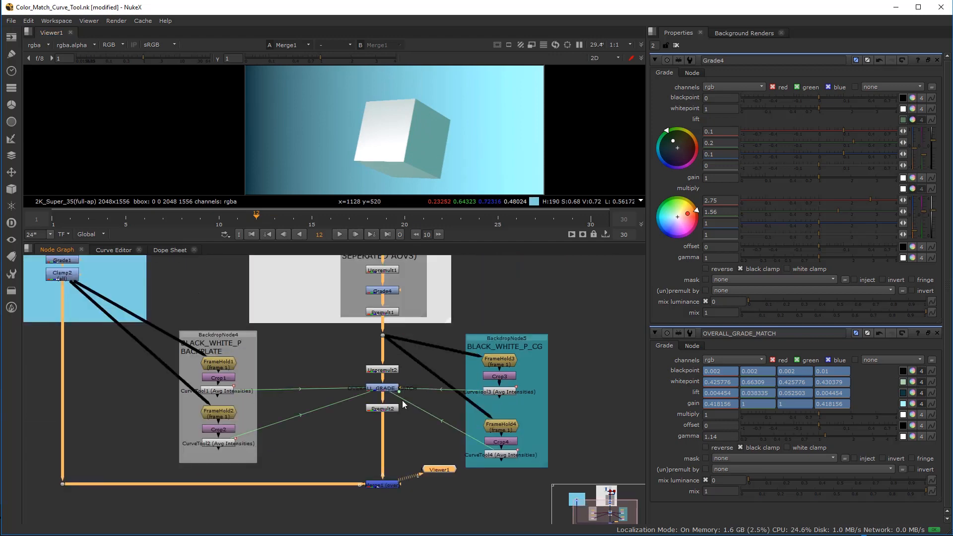
scroll(473, 394, up, 4)
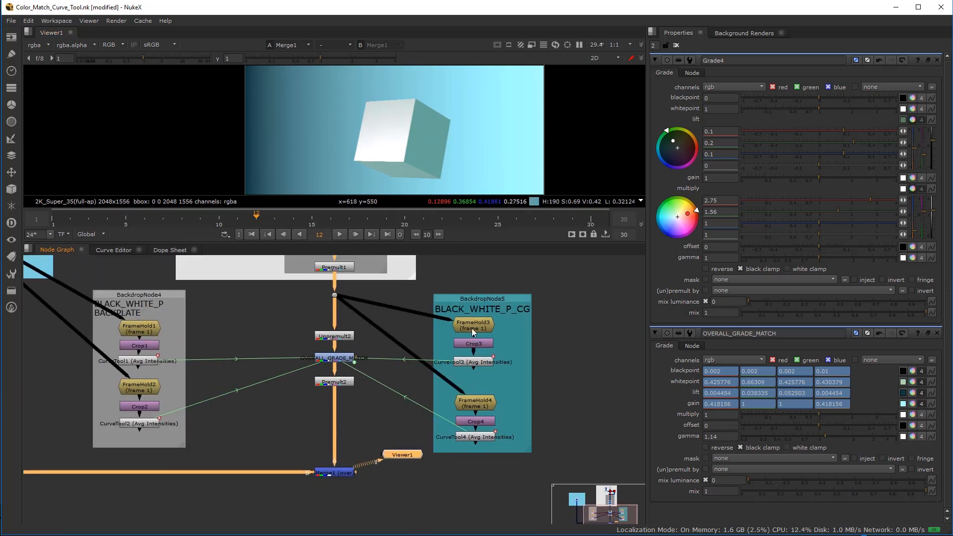
double_click(488, 370)
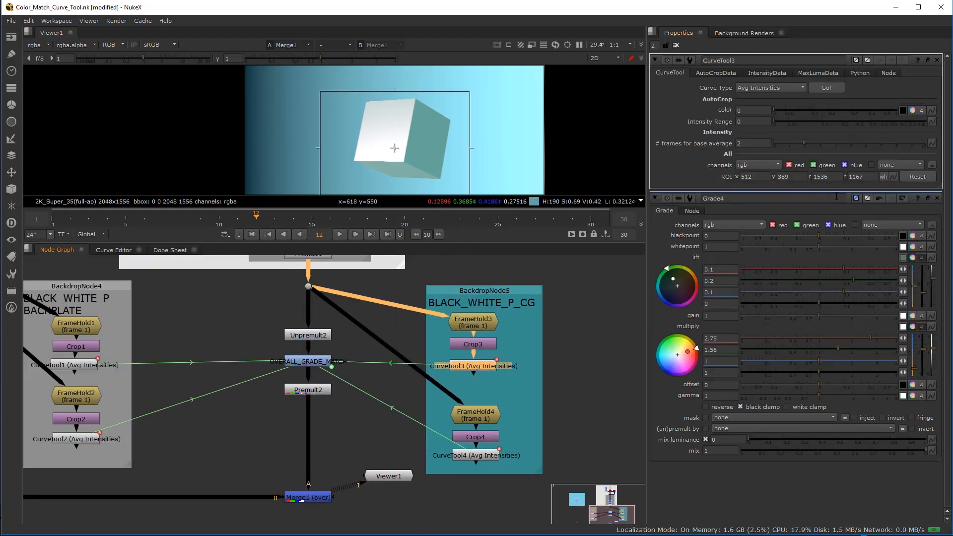
double_click(483, 455)
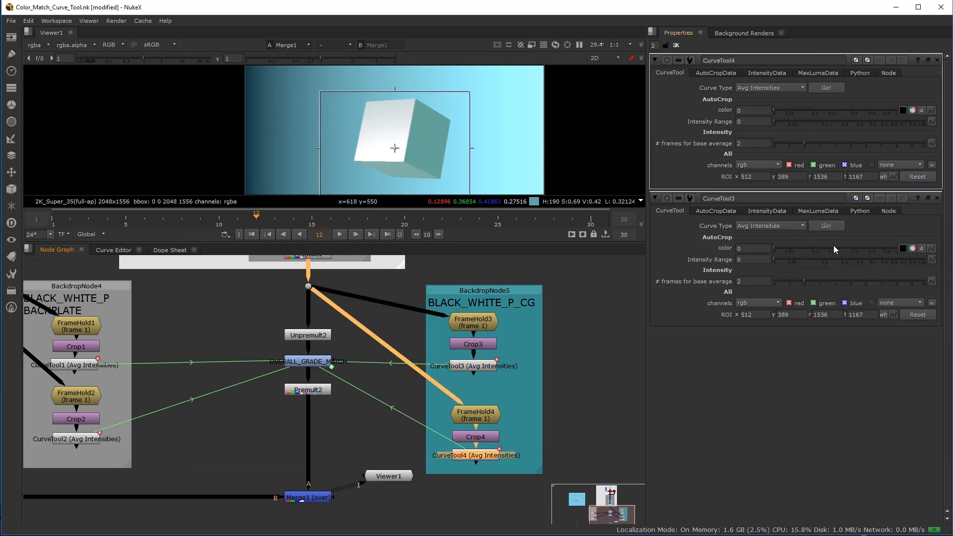
click(830, 90)
click(556, 243)
click(827, 225)
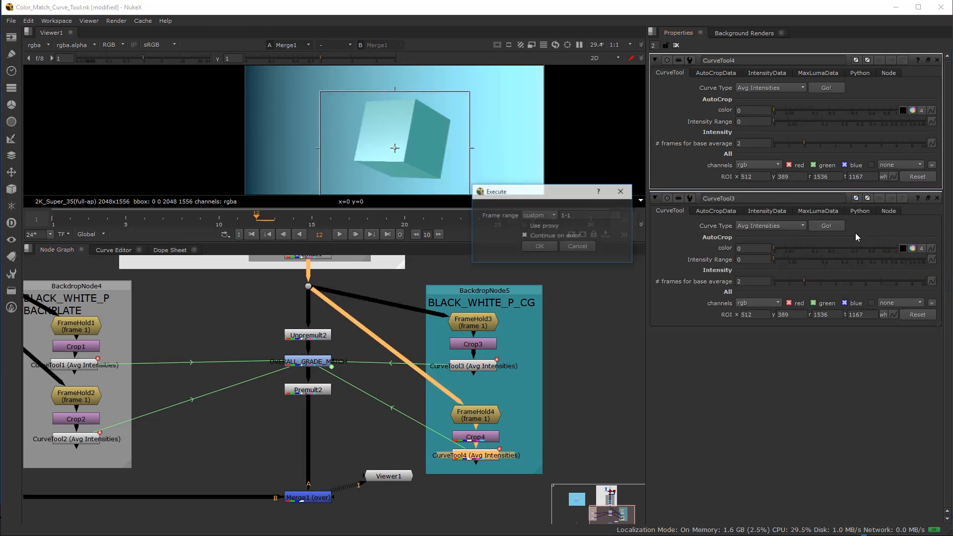
click(528, 243)
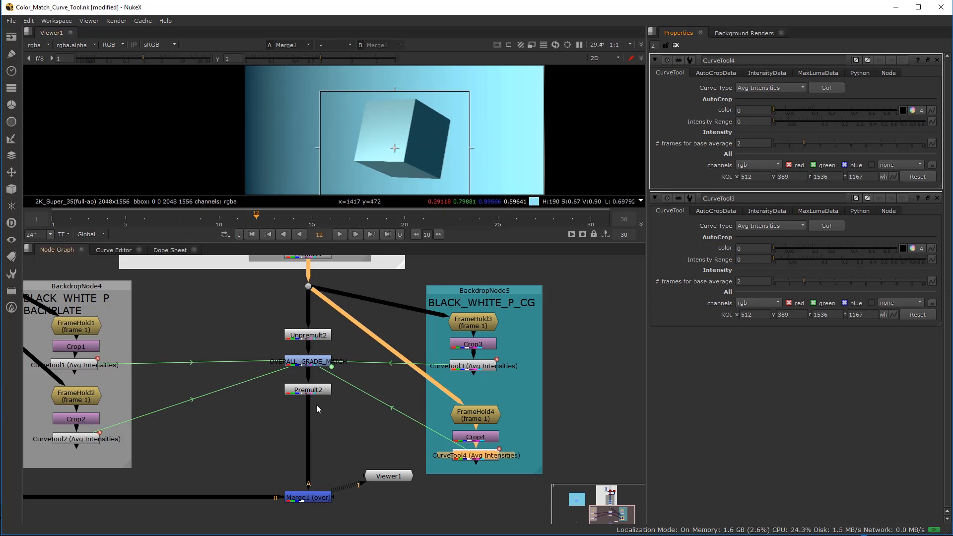
Step: Make room above Premult2 and insert a ColorCorrect node below OVERALL_GRADE_MATCH
drag(315, 391, 315, 442)
click(283, 397)
scroll(286, 390, up, 2)
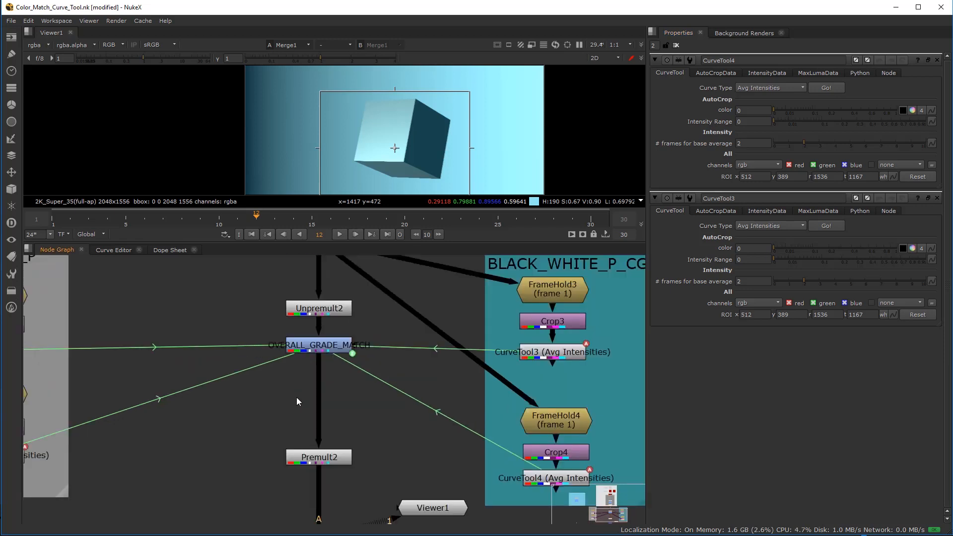
key(c)
drag(290, 383, 320, 420)
click(277, 398)
Step: Insert a Saturation node between ColorCorrect1 and Premult2 and align the nodes in the pipe
key(Tab)
text(sat)
click(270, 404)
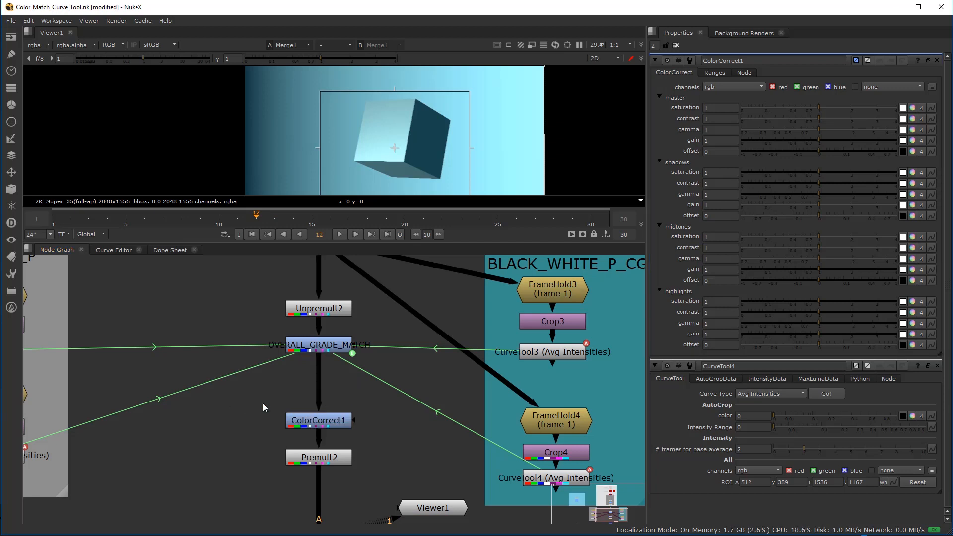
drag(263, 403, 228, 432)
drag(305, 417, 306, 380)
drag(262, 428, 320, 421)
click(327, 394)
drag(325, 389, 325, 396)
click(259, 409)
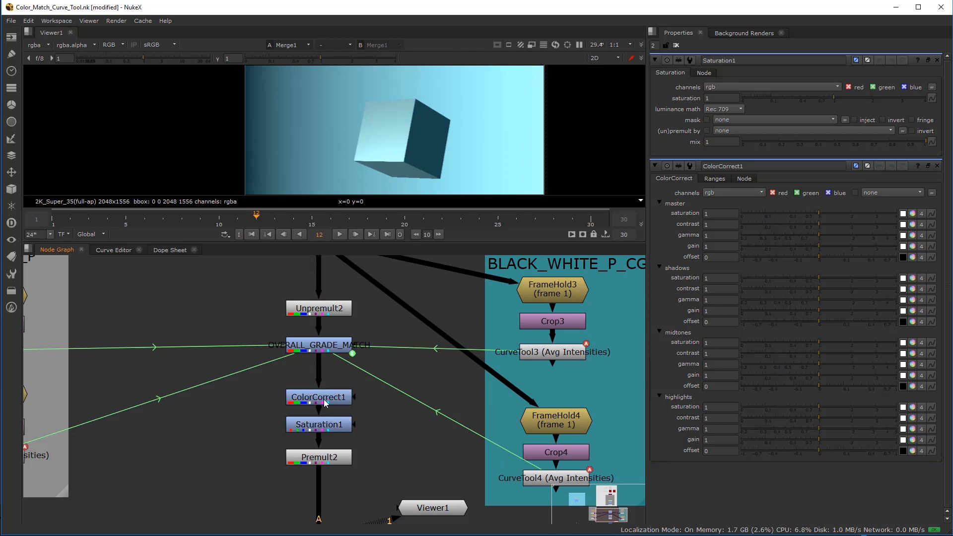
drag(311, 421, 313, 399)
click(242, 418)
Step: Reposition the Viewer1 node below and to the right of Merge1
scroll(335, 406, down, 2)
middle_drag(325, 429, 364, 403)
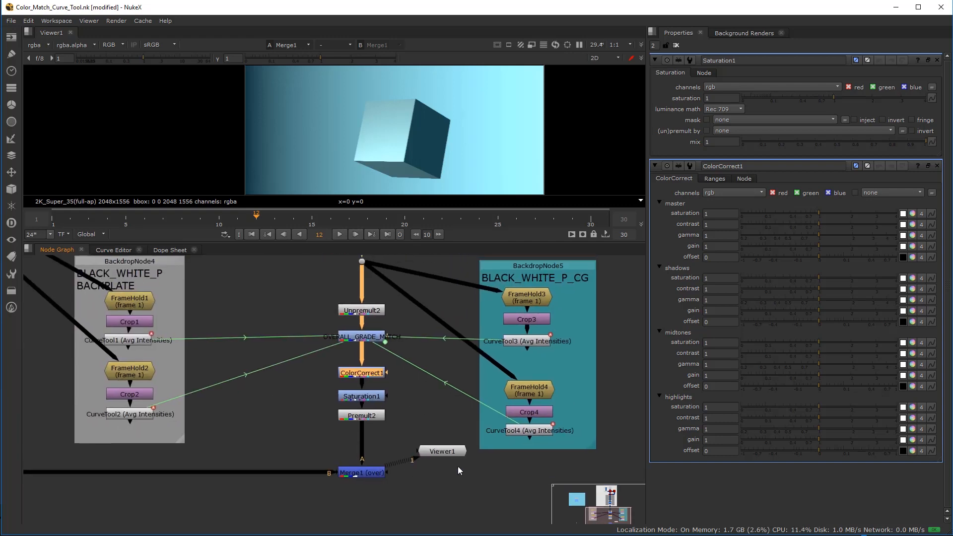
drag(454, 451, 373, 505)
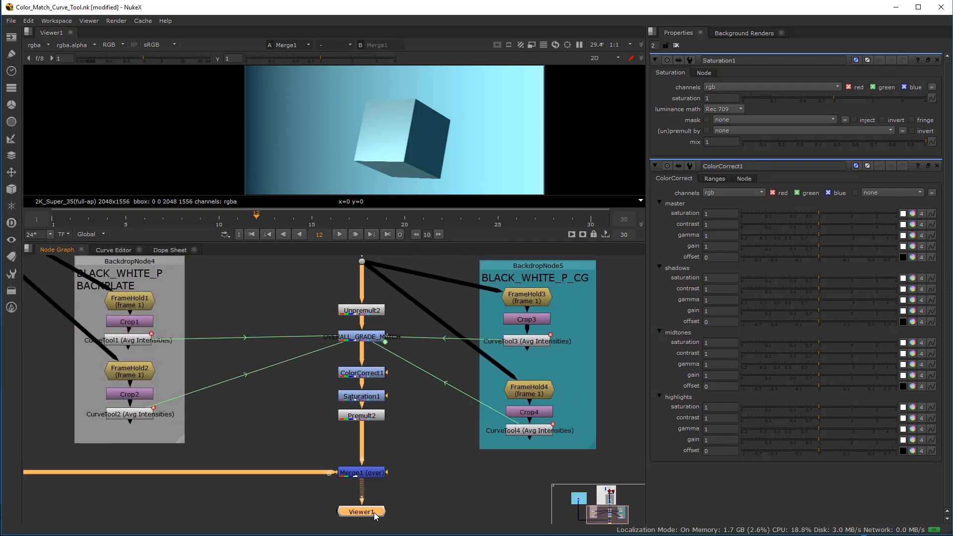
middle_drag(400, 475, 424, 445)
drag(392, 482, 391, 502)
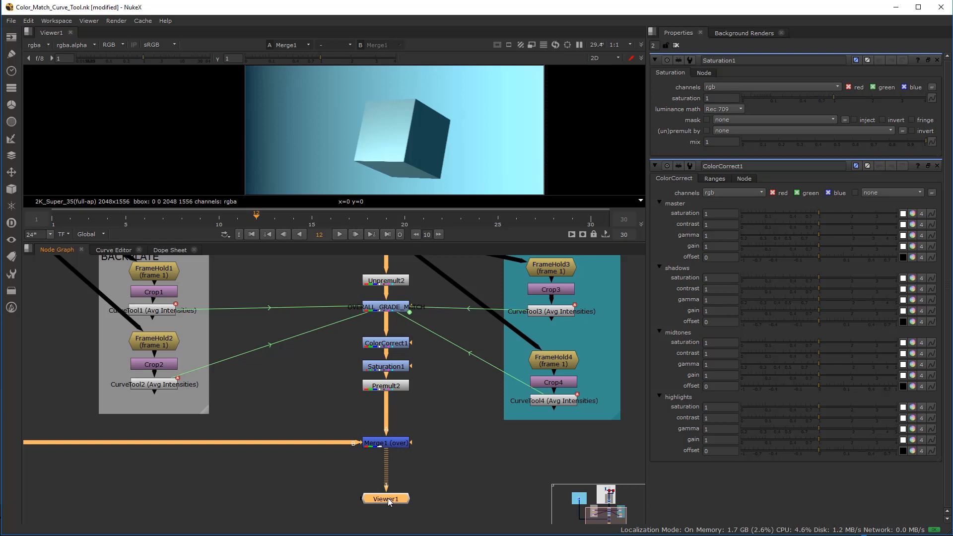
drag(389, 501, 453, 507)
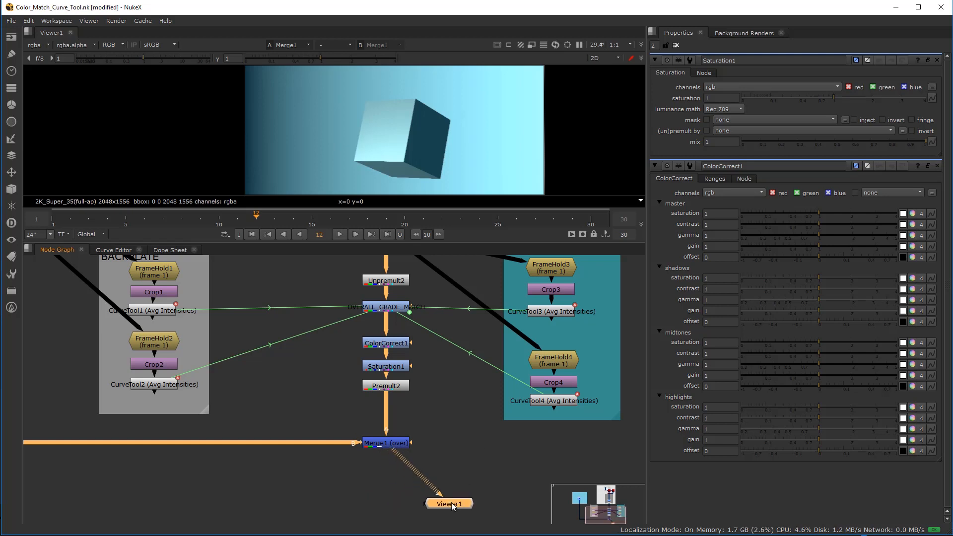
Step: Open the Merge1 properties and review the final composite and the complete node graph
double_click(395, 446)
scroll(471, 121, down, 3)
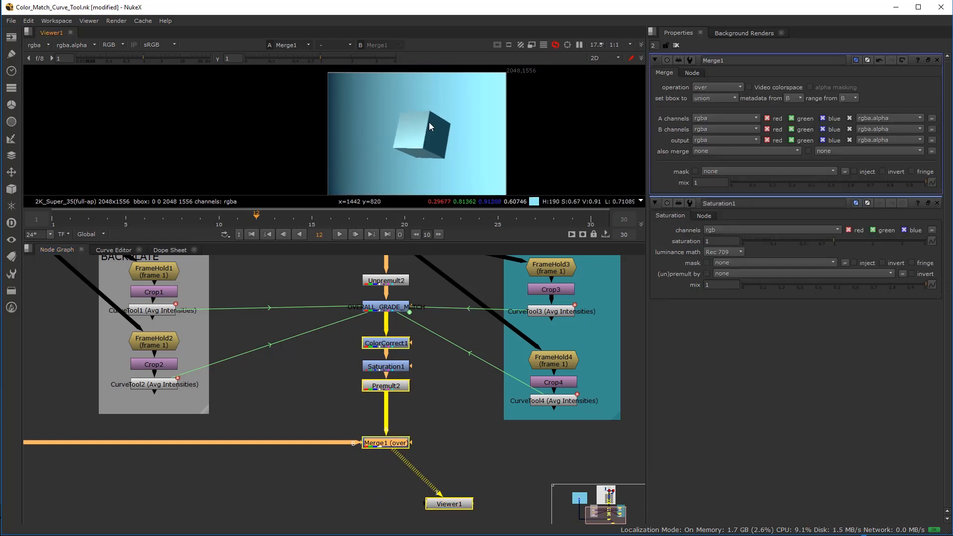
scroll(422, 130, up, 1)
scroll(413, 424, down, 5)
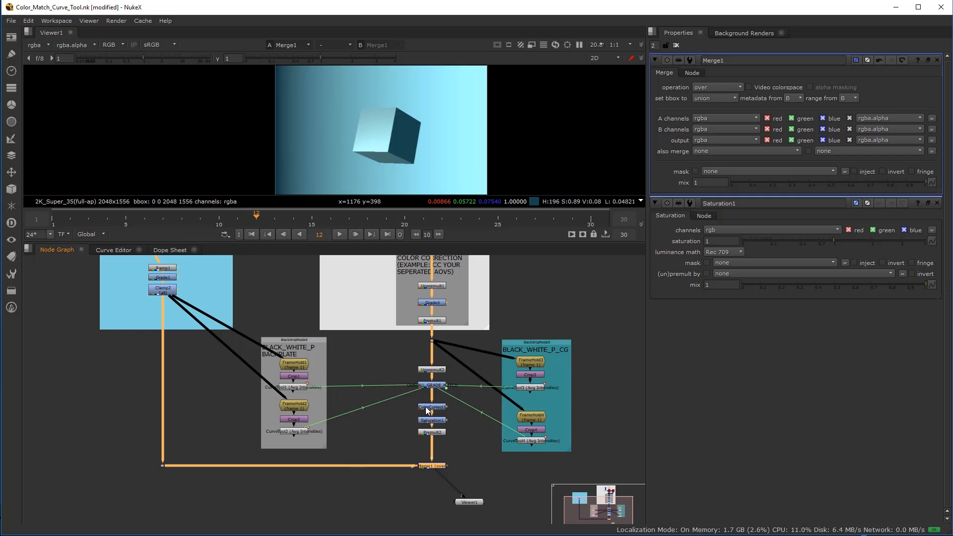
scroll(358, 434, down, 4)
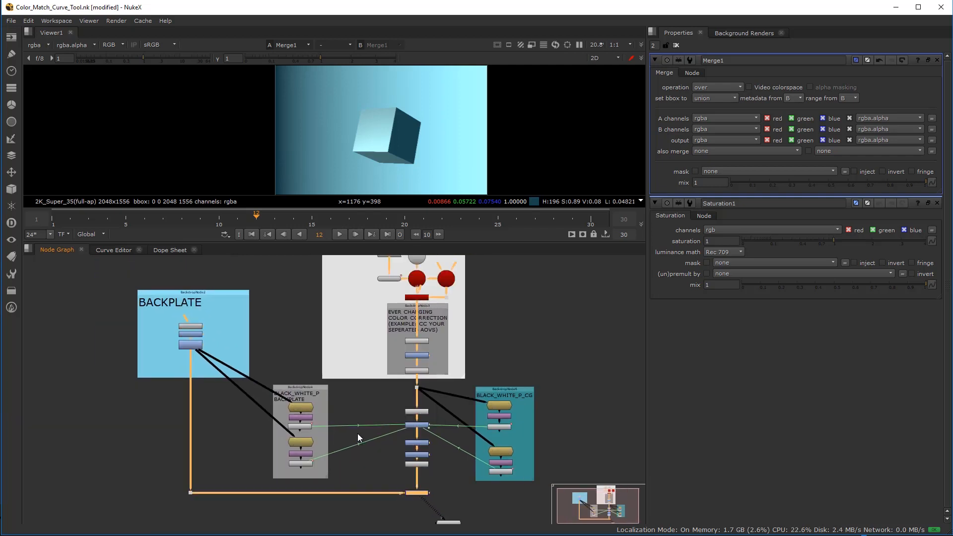
scroll(356, 449, up, 3)
scroll(367, 468, down, 3)
mouse_move(359, 455)
middle_down()
mouse_move(357, 483)
mouse_move(362, 464)
middle_up()
scroll(359, 488, up, 2)
scroll(362, 437, down, 2)
middle_drag(362, 426, 366, 472)
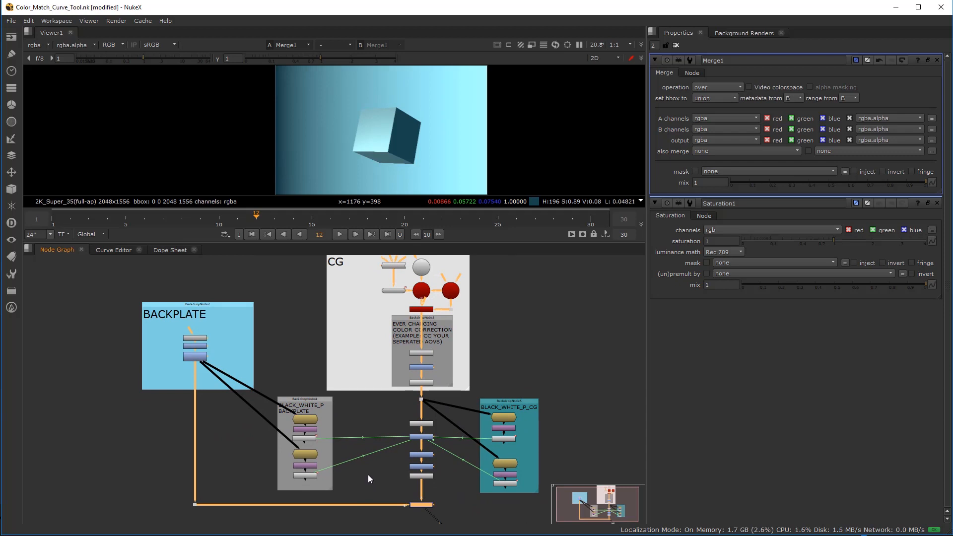
middle_drag(371, 491, 369, 499)
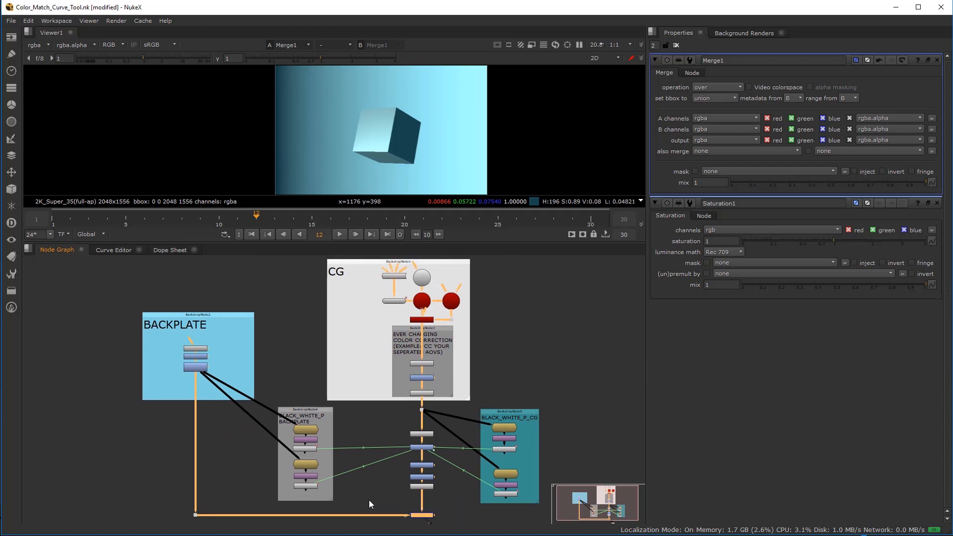